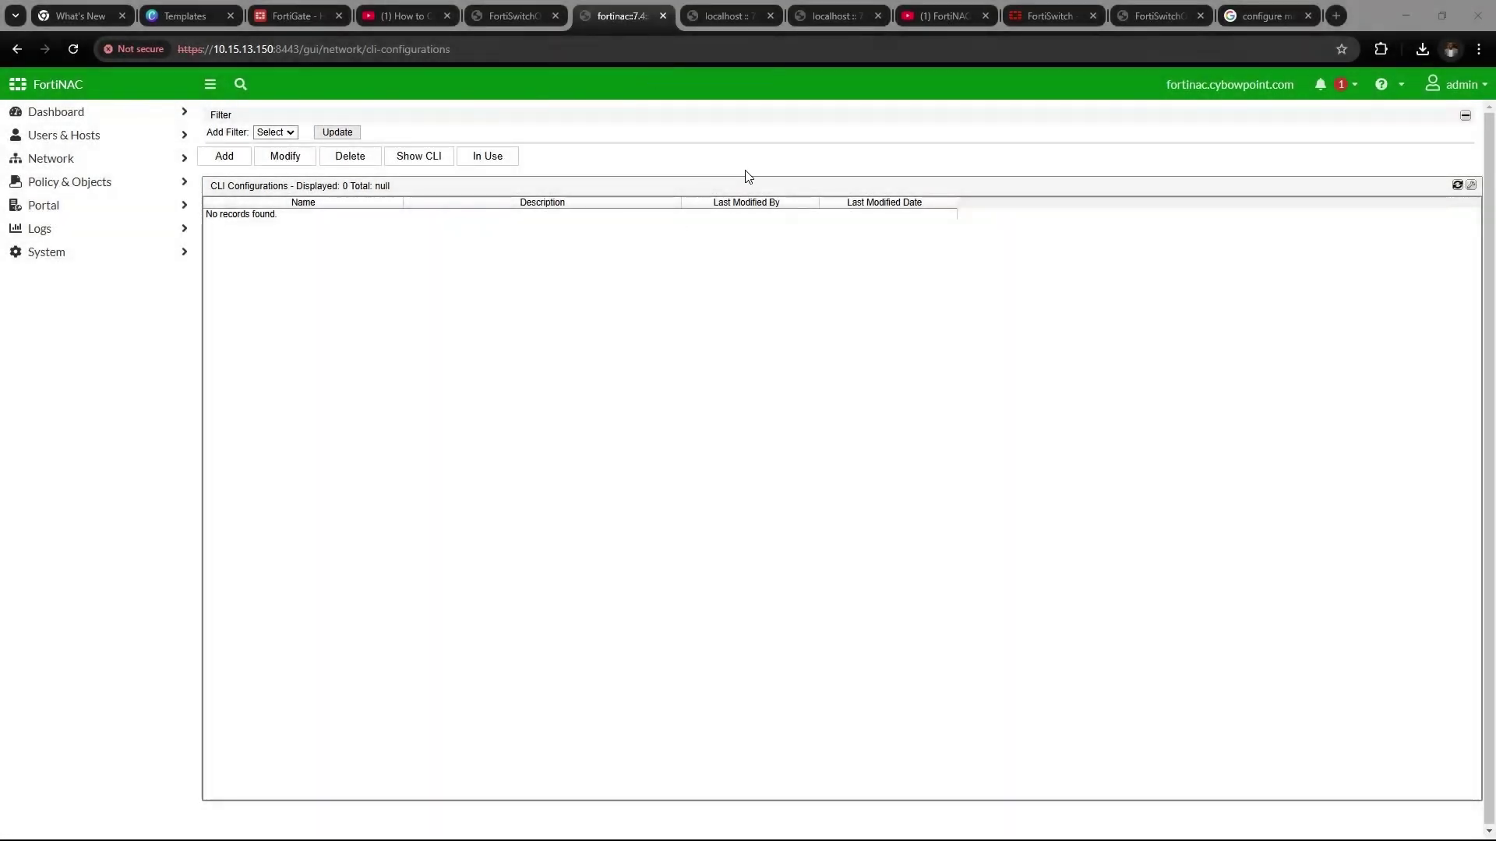
Expand the Network section in FortiNAC's left sidebar
{"action": "left_click", "coordinate": [109, 160]}
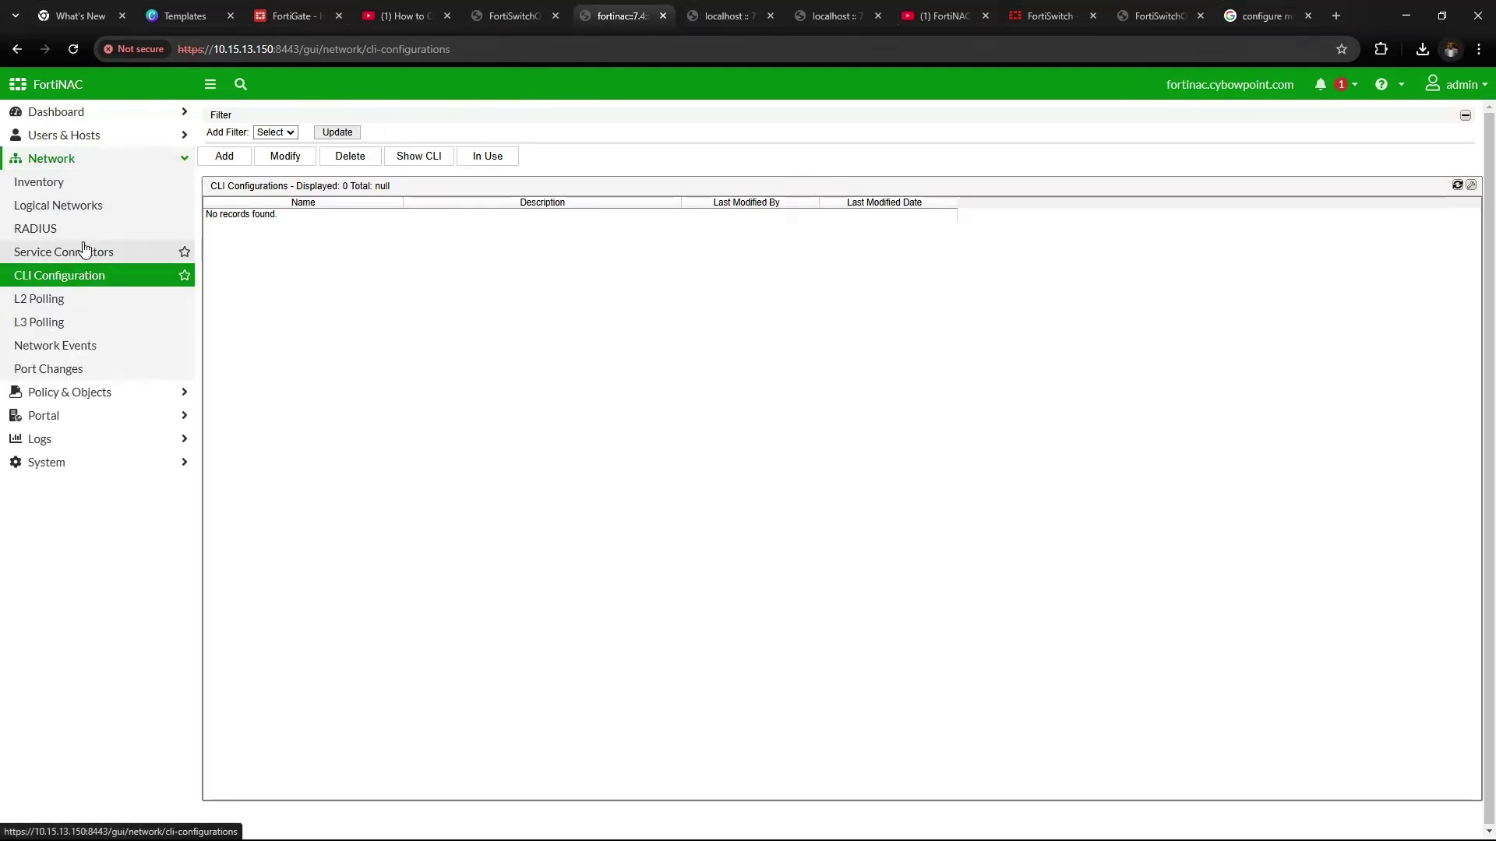
Open the RADIUS configuration and confirm the authentication port is 1812
{"action": "left_click", "coordinate": [86, 227]}
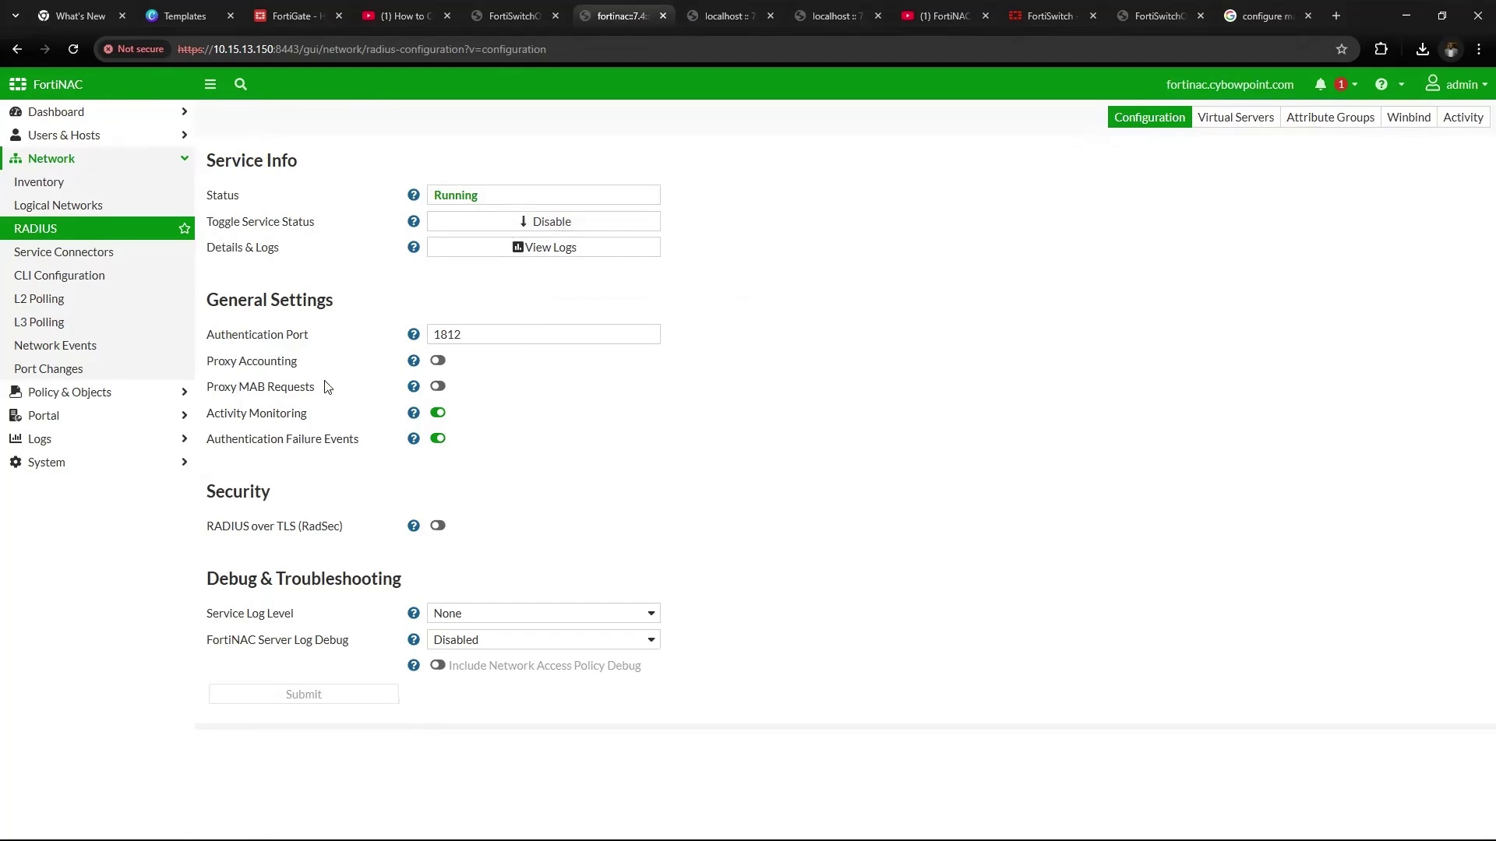
{"action": "left_click", "coordinate": [491, 332]}
{"action": "left_click_drag", "start_coordinate": [491, 331], "coordinate": [433, 332]}
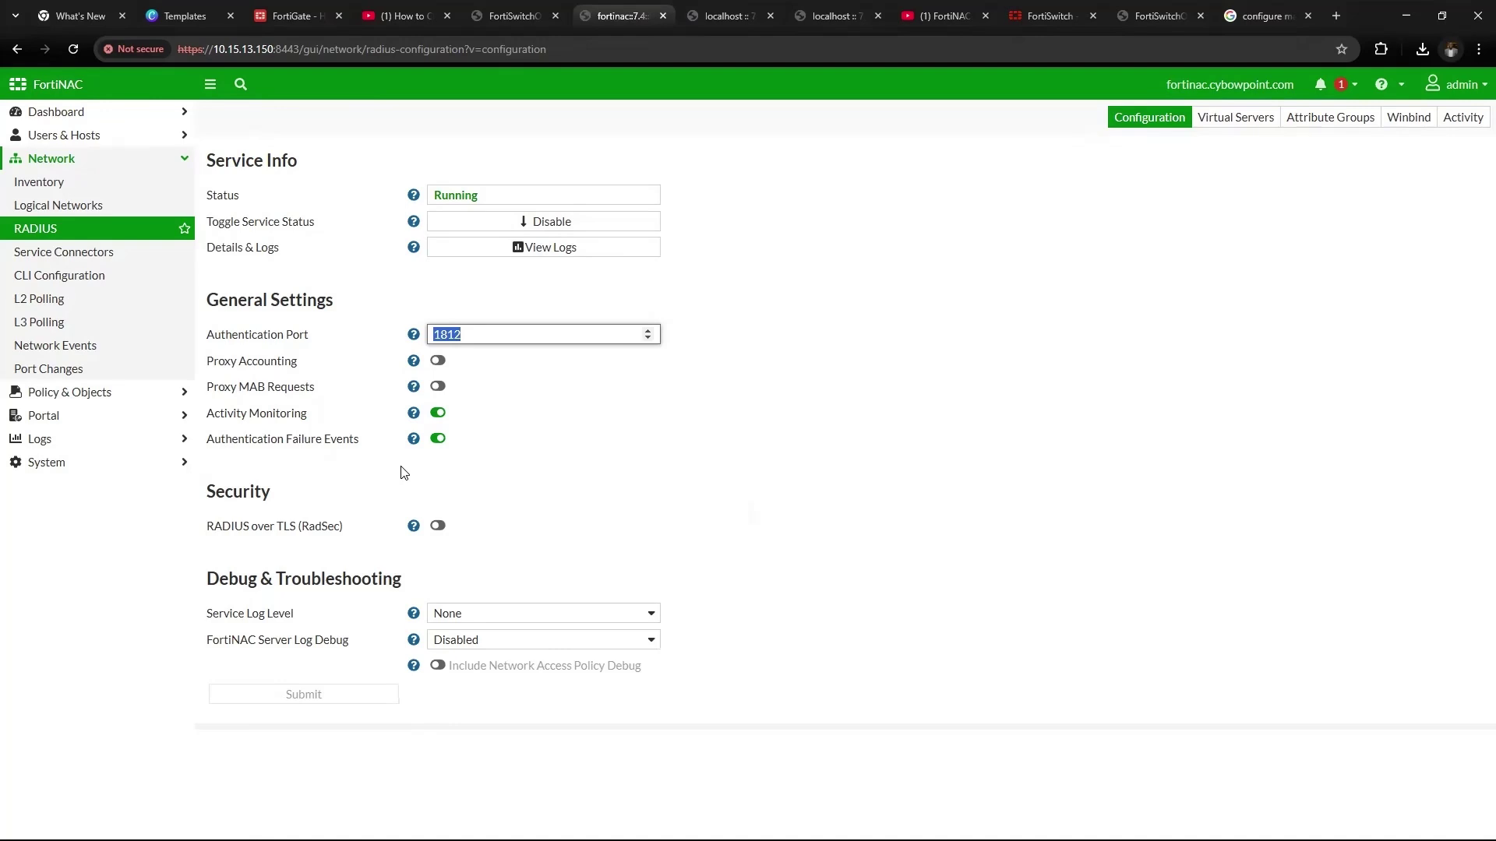
{"action": "left_click", "coordinate": [355, 701]}
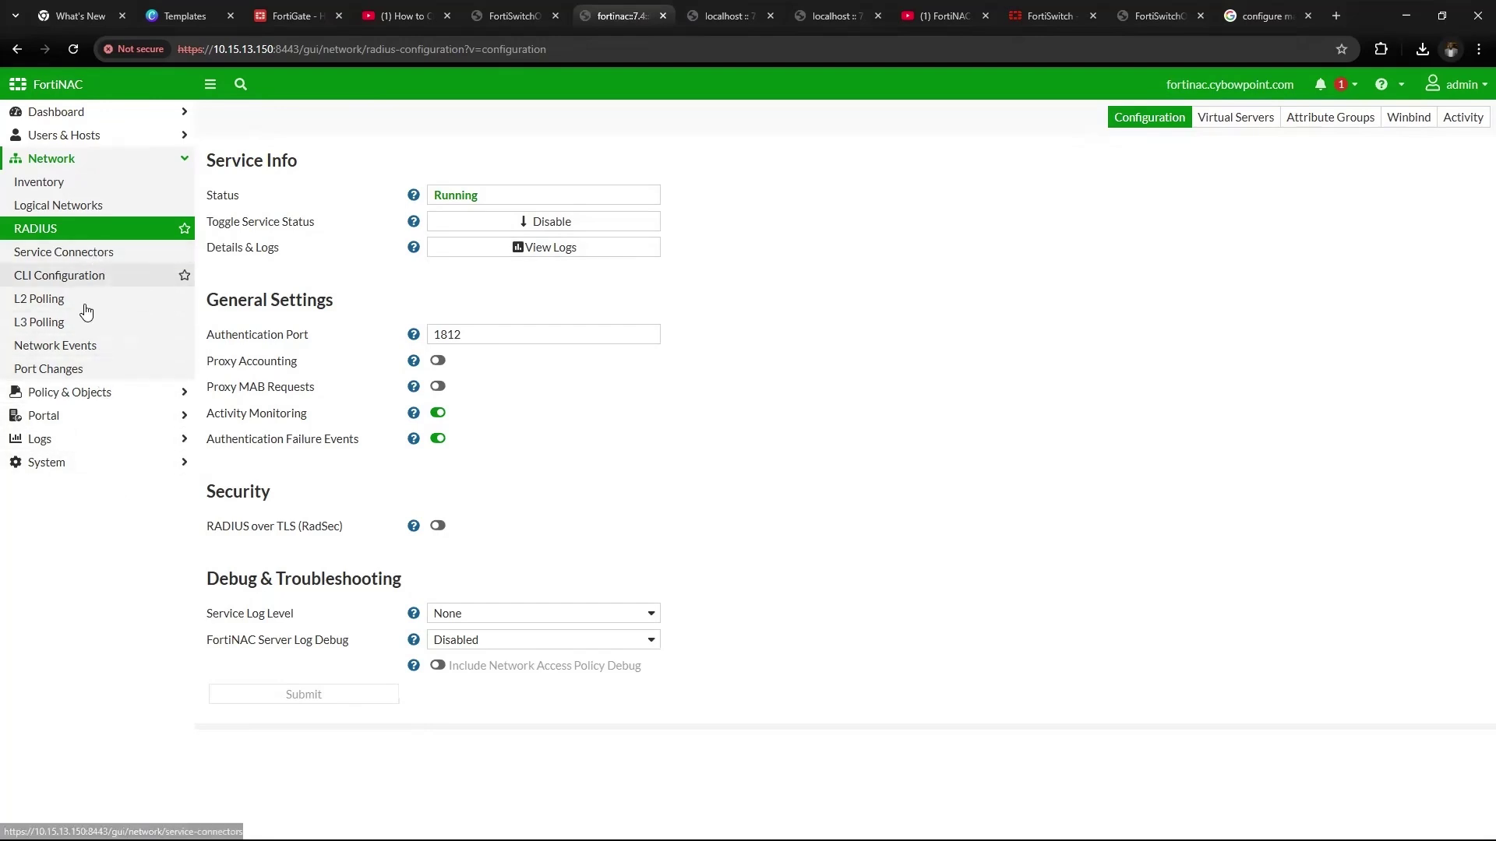
{"action": "left_click", "coordinate": [92, 462]}
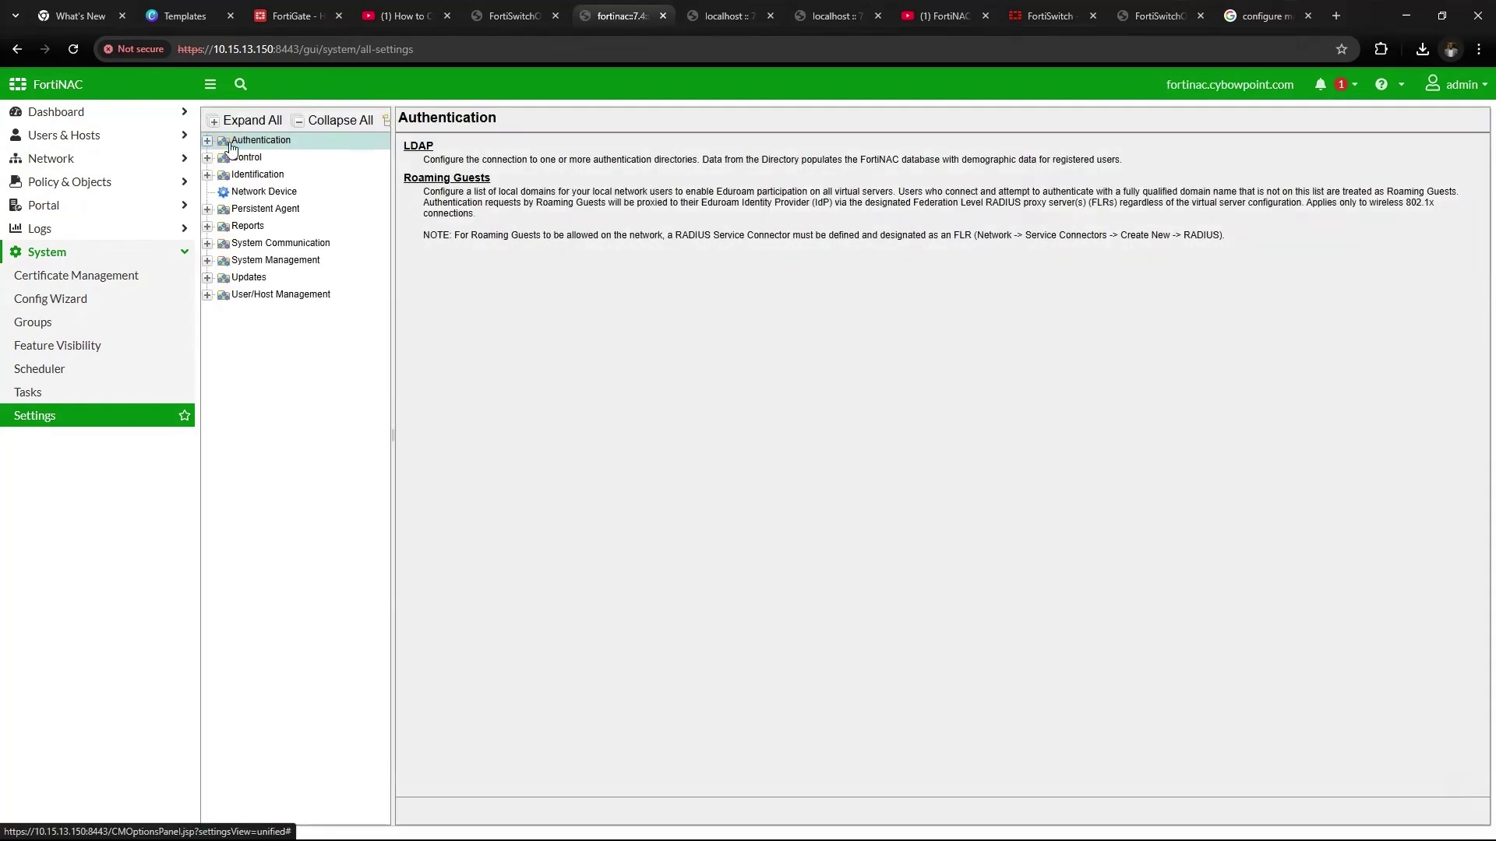
Open the Cybowpoint LDAP directory and review its primary IP 10.15.13.200 and MAC address
{"action": "left_click", "coordinate": [207, 141]}
{"action": "left_click", "coordinate": [257, 158]}
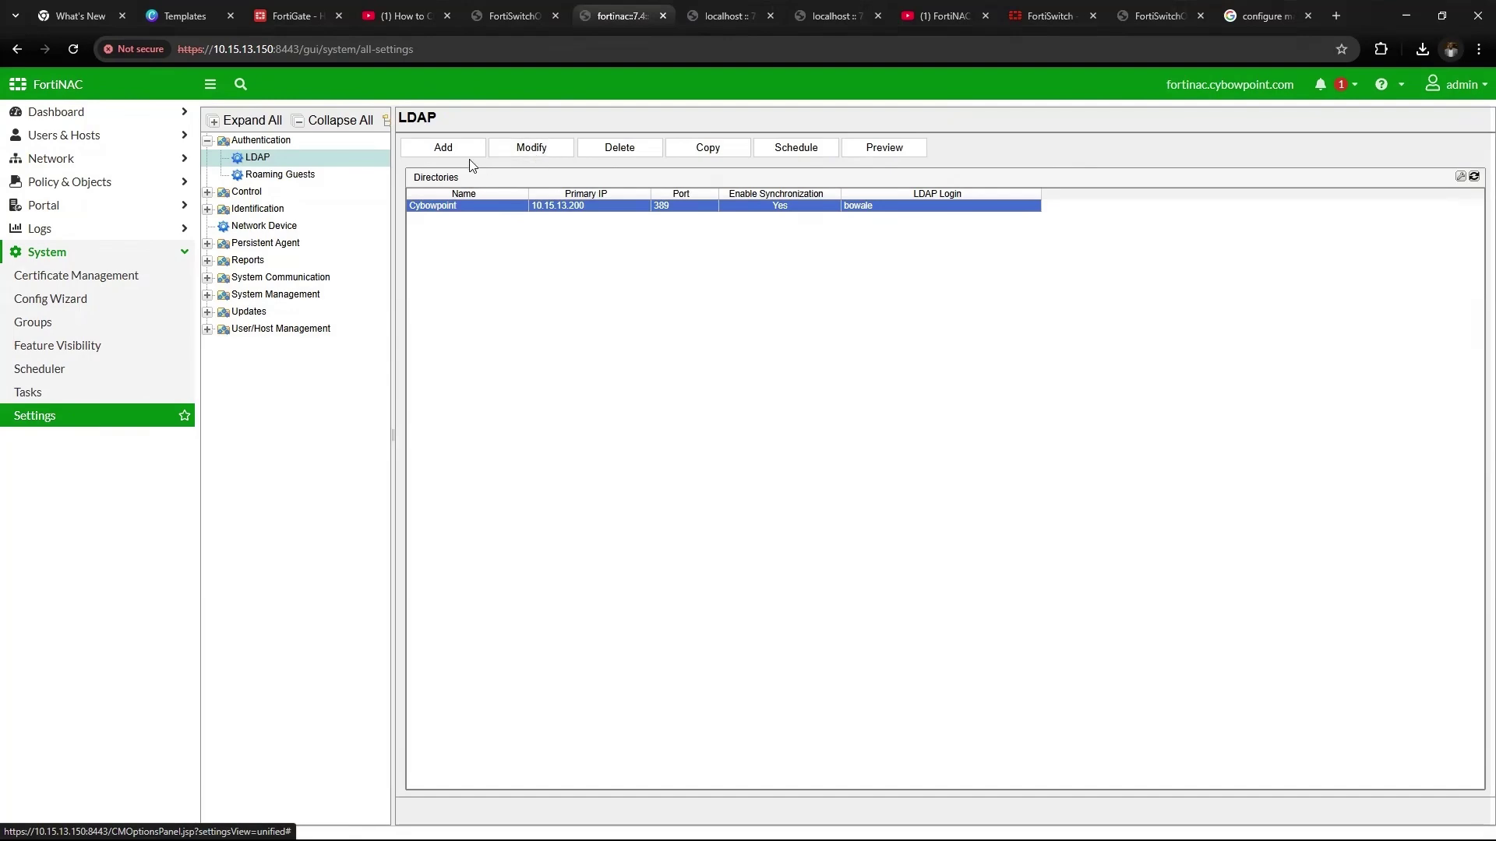
{"action": "left_click", "coordinate": [515, 155]}
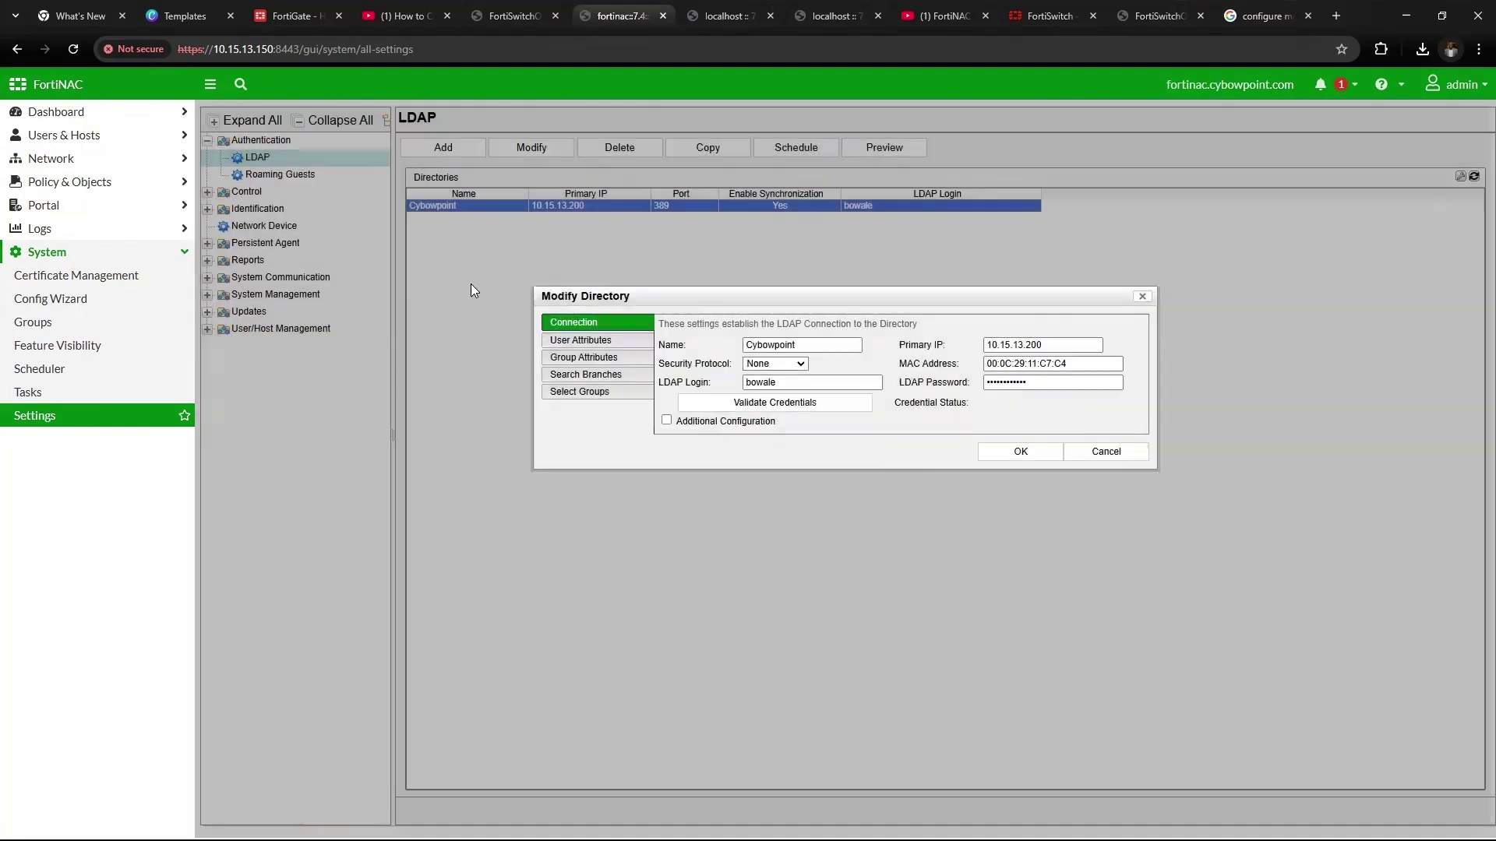
{"action": "left_click_drag", "start_coordinate": [857, 344], "coordinate": [725, 352]}
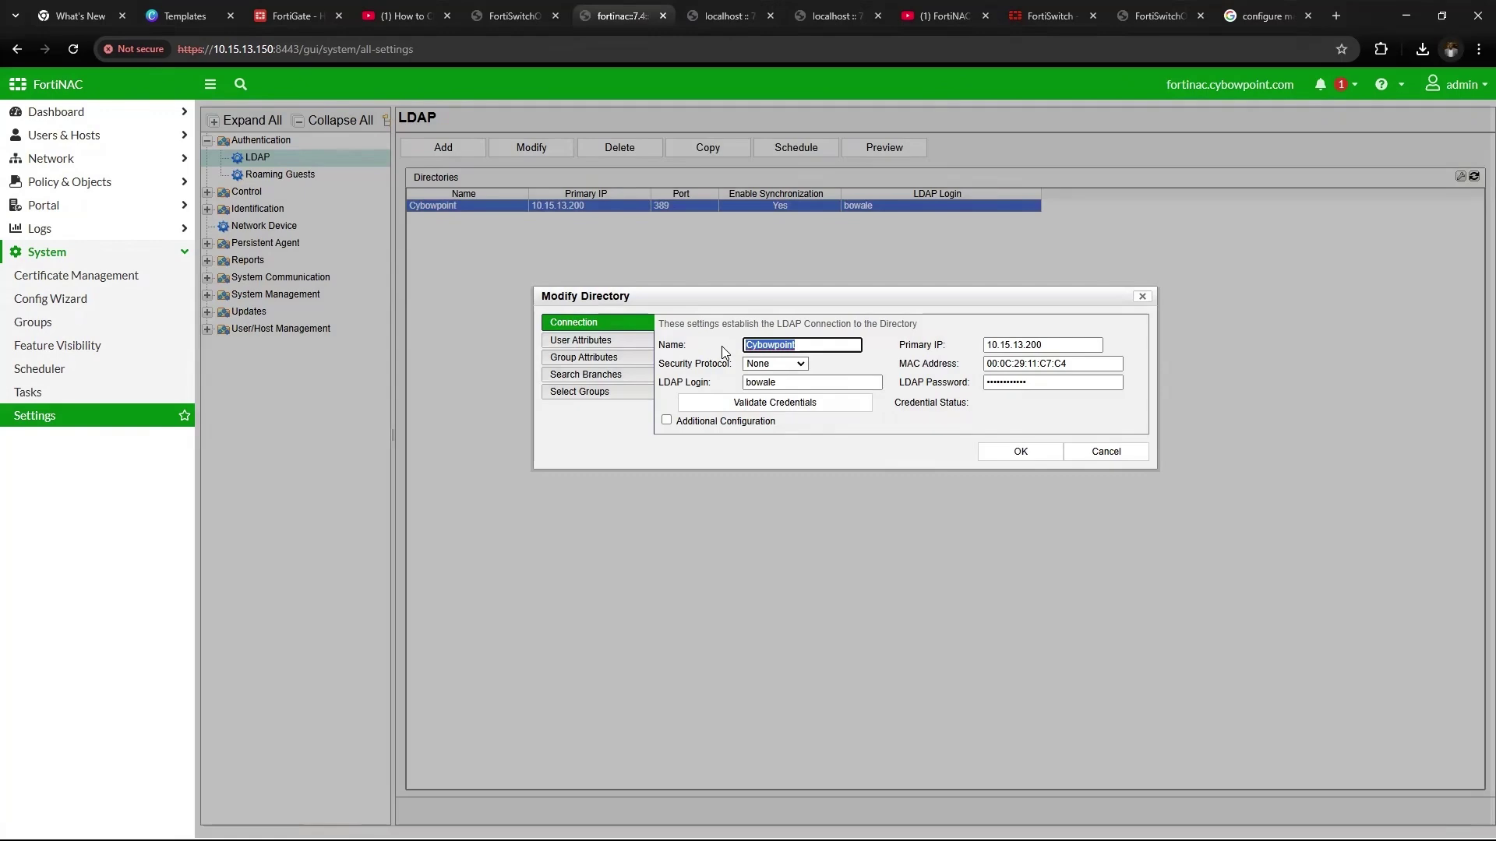
{"action": "left_click_drag", "start_coordinate": [1099, 344], "coordinate": [964, 354]}
{"action": "left_click_drag", "start_coordinate": [1102, 362], "coordinate": [973, 380]}
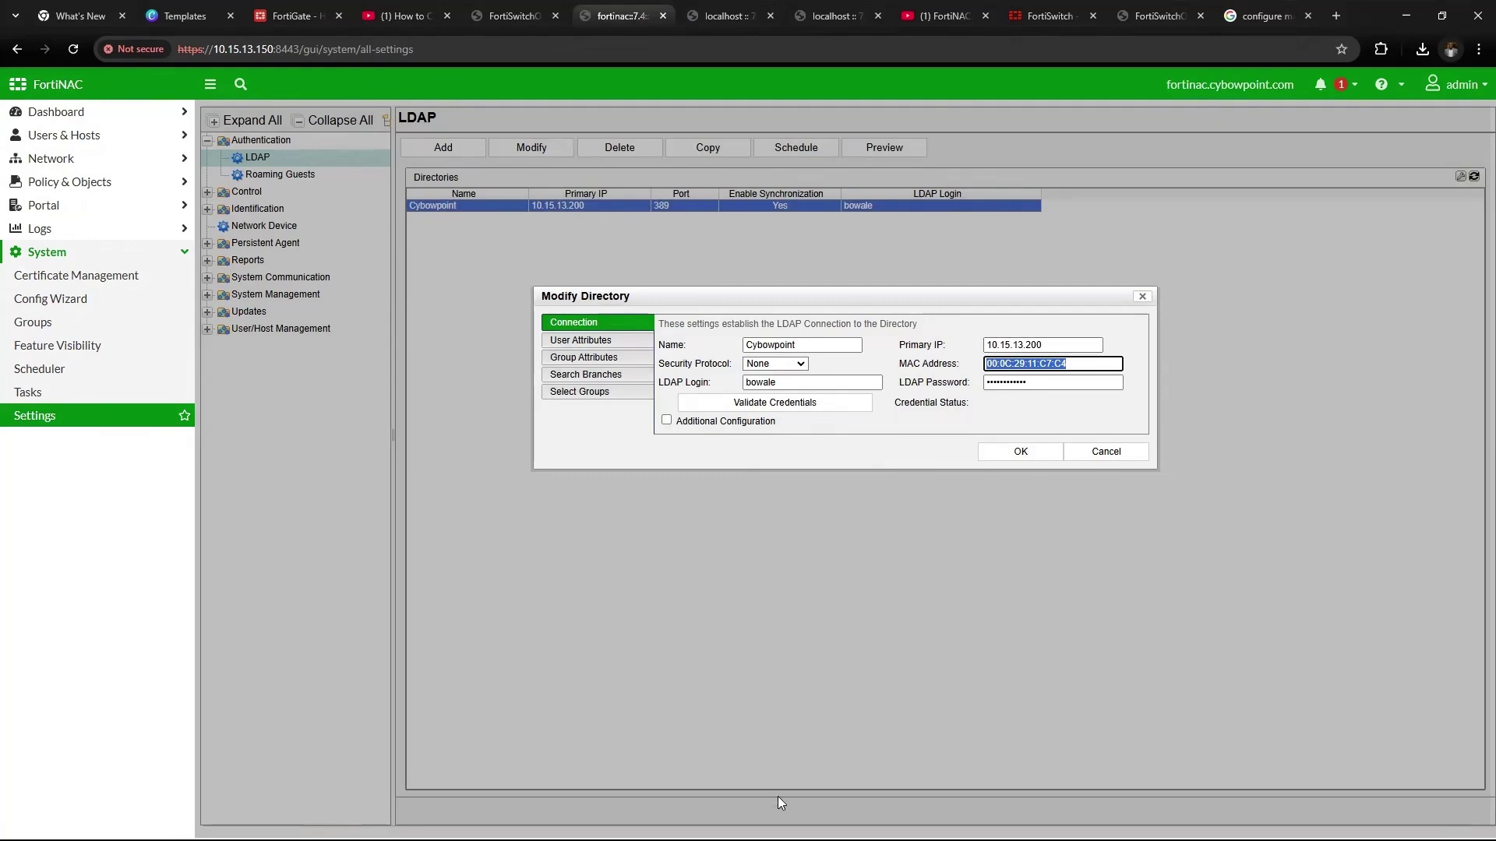
In the Windows Server VM's ipconfig output, highlight IPv4 10.15.13.200 and physical address 00-0C-29-11-C7-C4
{"action": "key", "text": "super"}
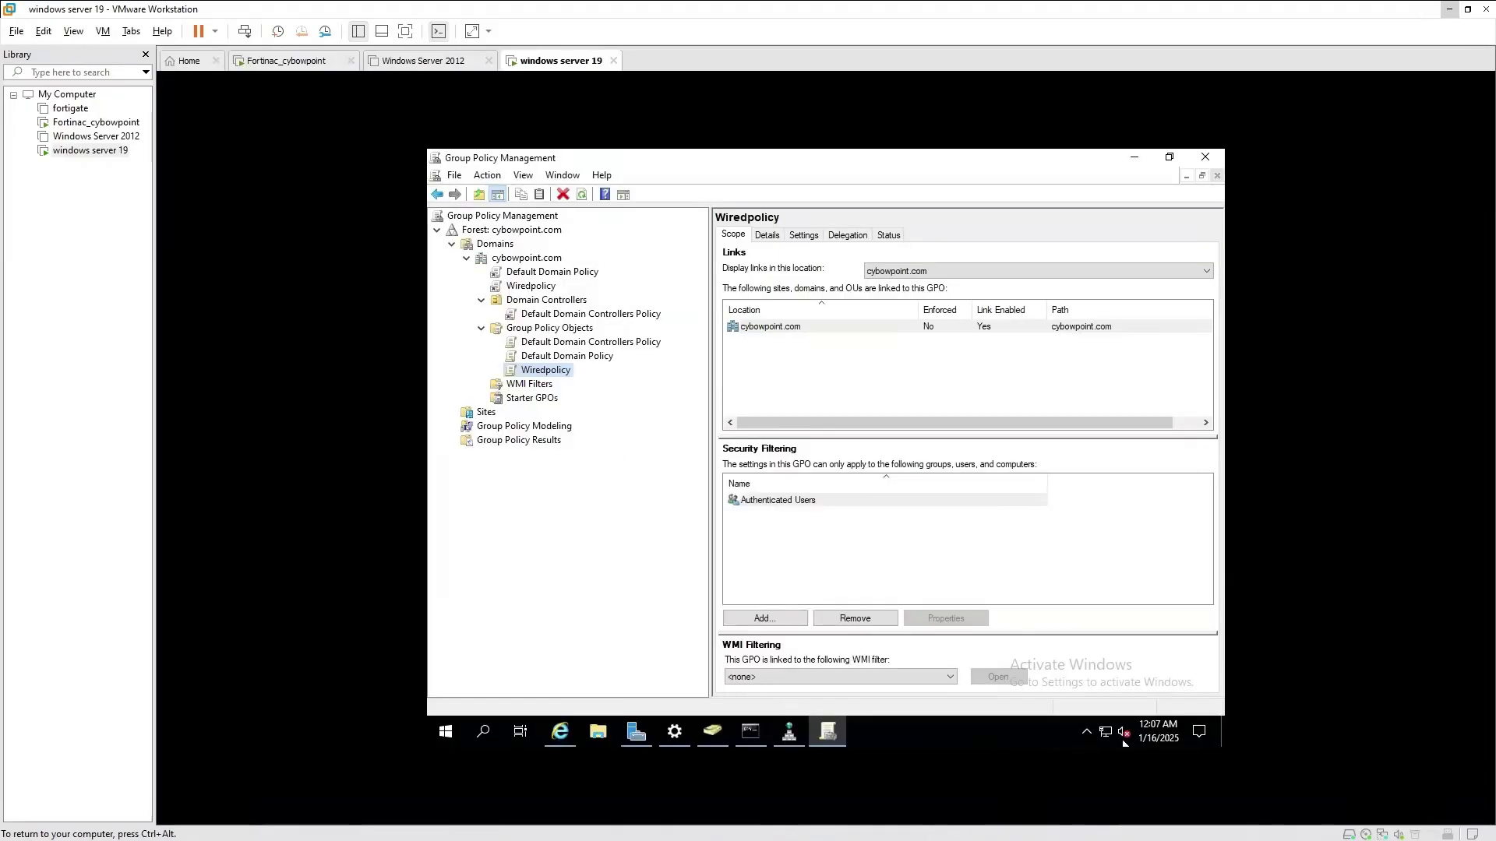
{"action": "left_click", "coordinate": [1088, 735]}
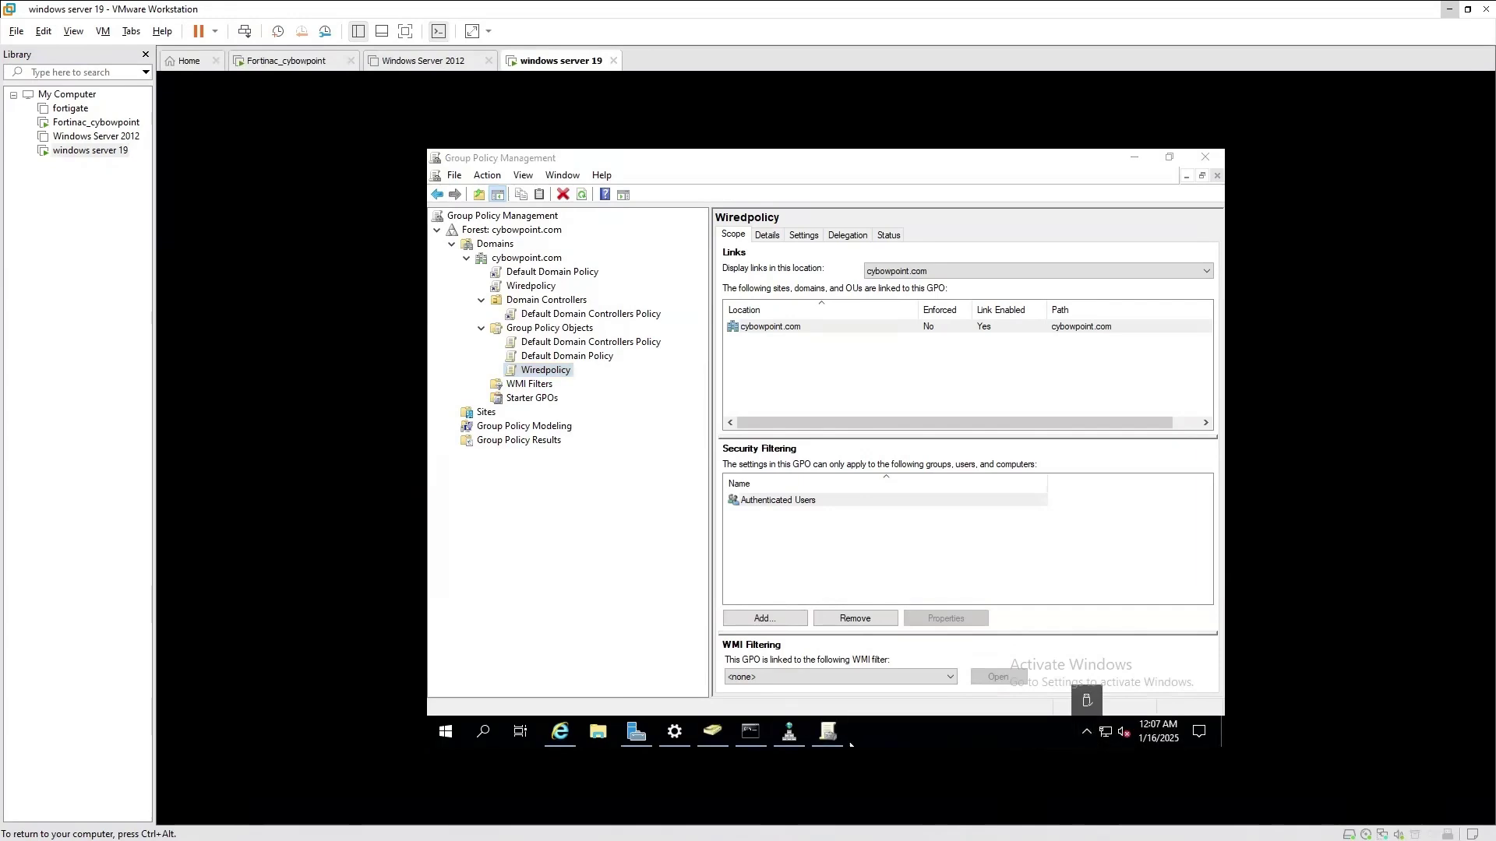
{"action": "left_click", "coordinate": [750, 732]}
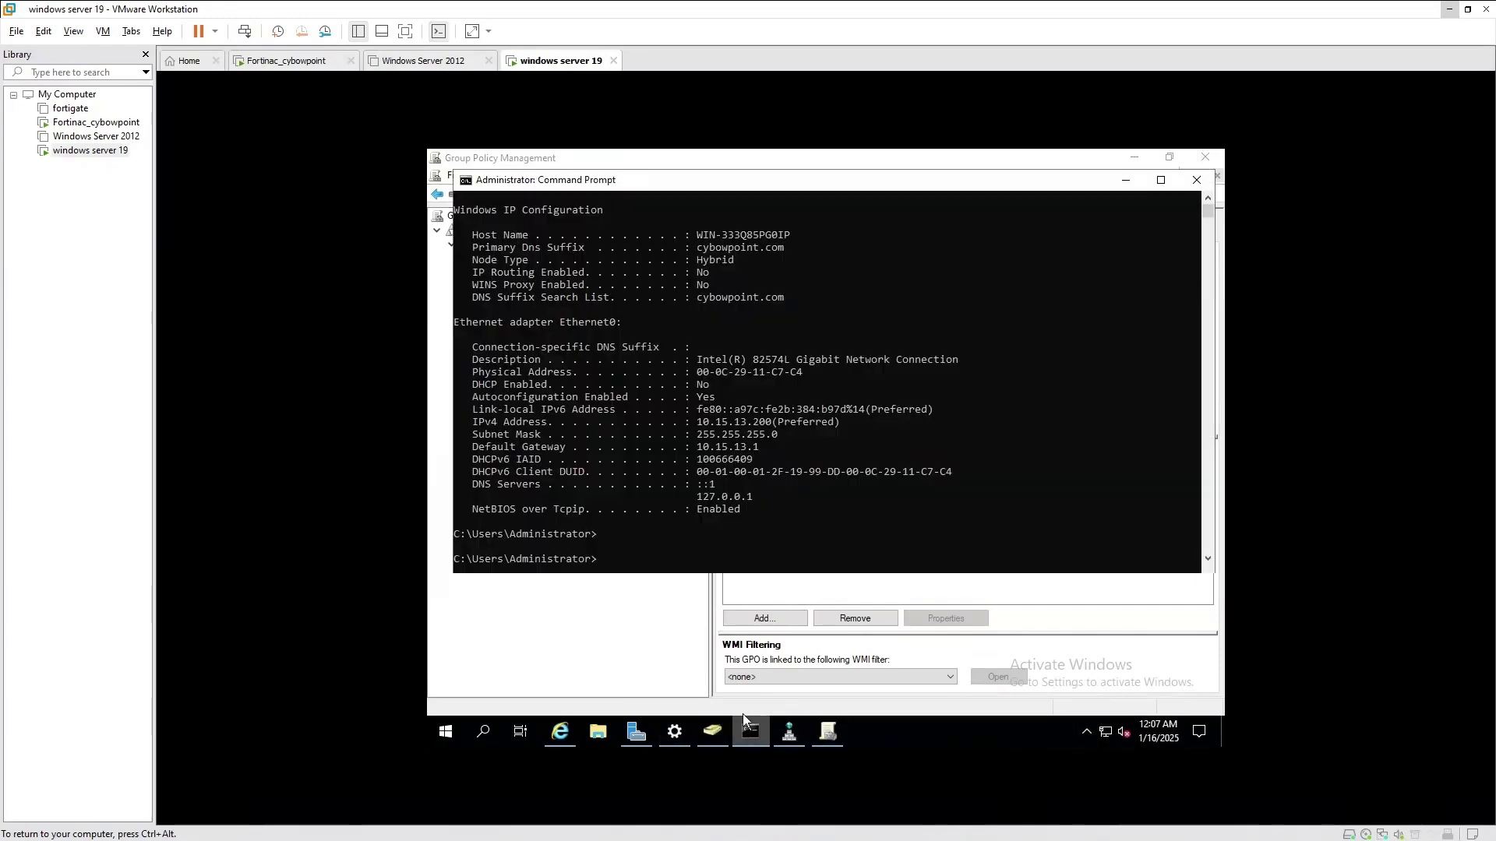
{"action": "left_click", "coordinate": [744, 537]}
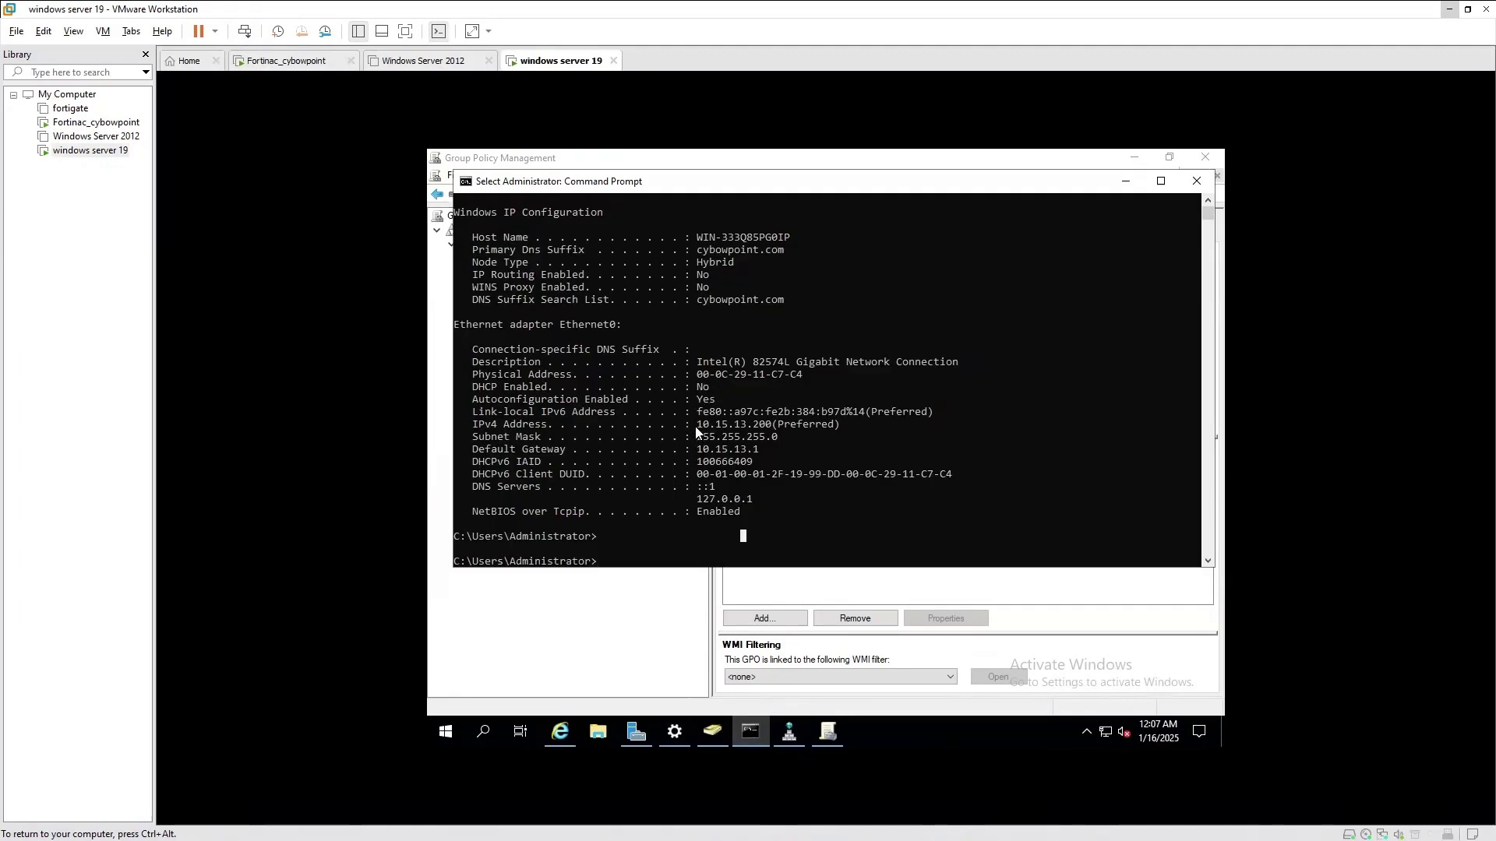
{"action": "left_click_drag", "start_coordinate": [695, 427], "coordinate": [770, 431]}
{"action": "left_click_drag", "start_coordinate": [696, 377], "coordinate": [804, 379]}
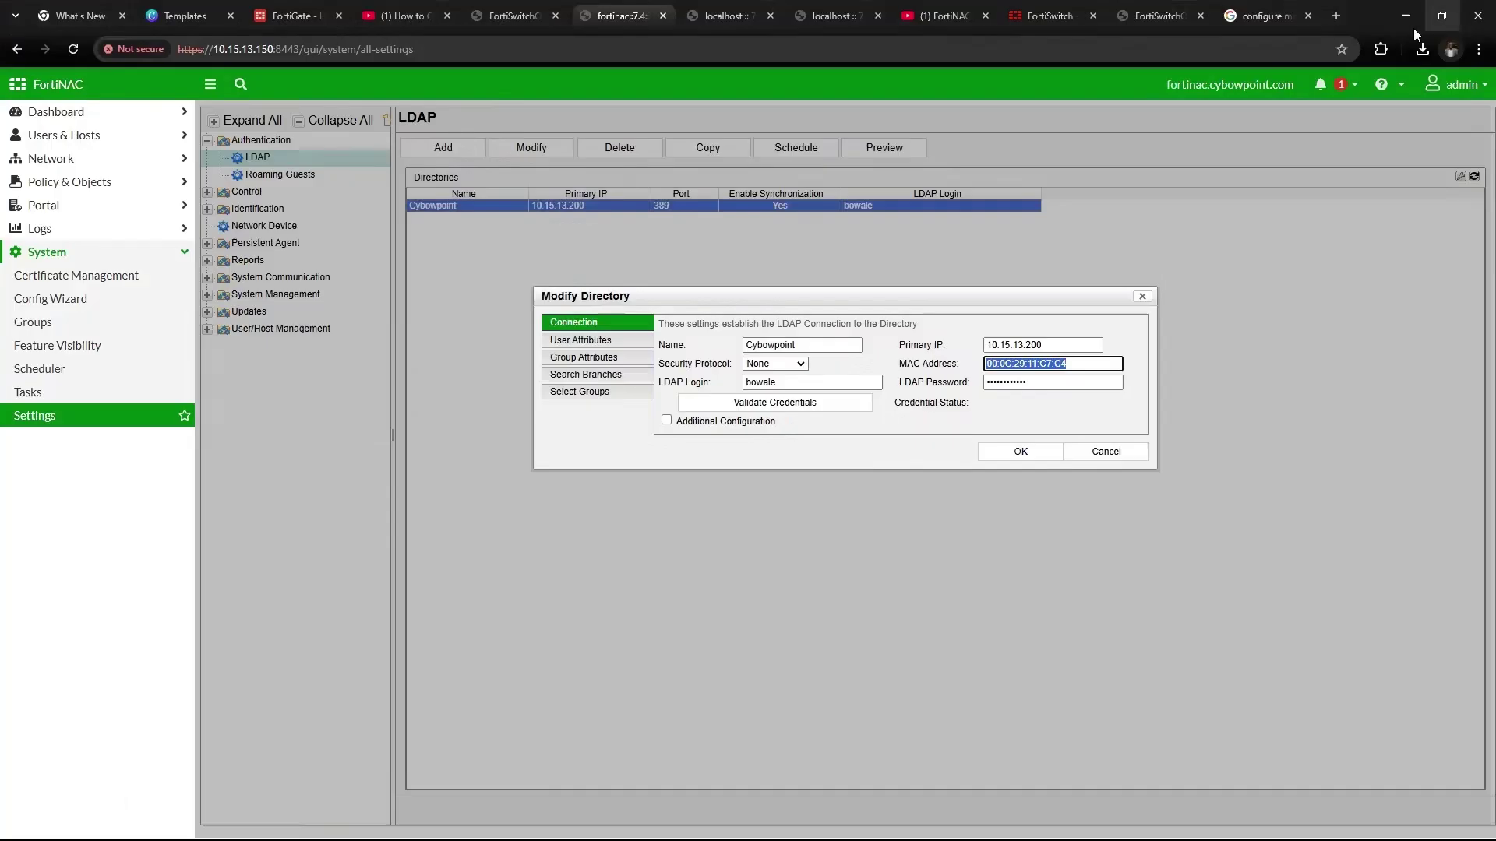
Back in the Cybowpoint directory, validate its credentials and confirm Credentials Verified
{"action": "left_click", "coordinate": [1449, 9]}
{"action": "left_click", "coordinate": [997, 365]}
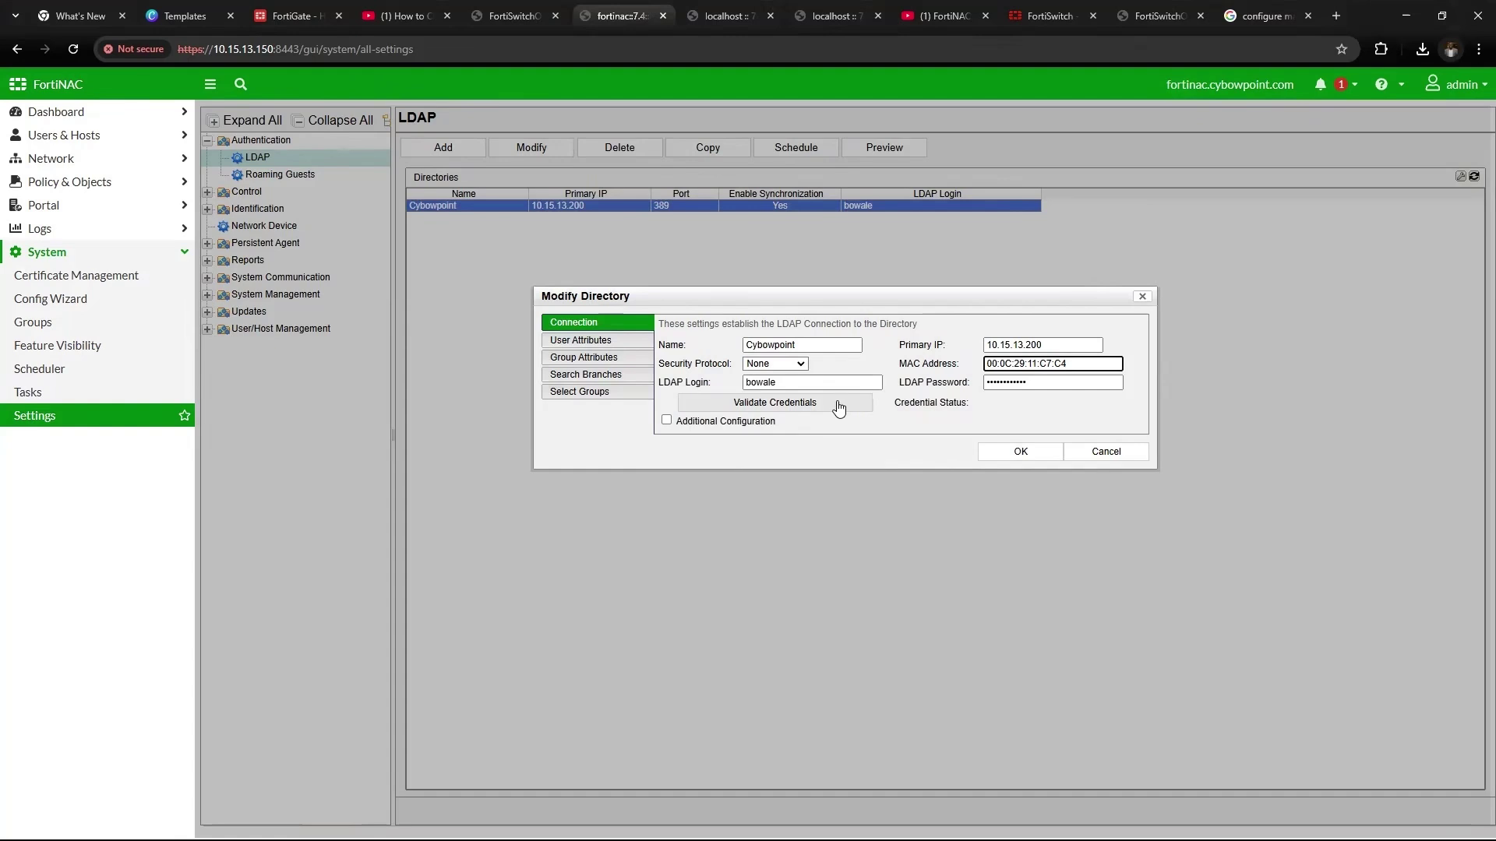
{"action": "left_click", "coordinate": [838, 406]}
{"action": "left_click_drag", "start_coordinate": [977, 411], "coordinate": [1071, 409]}
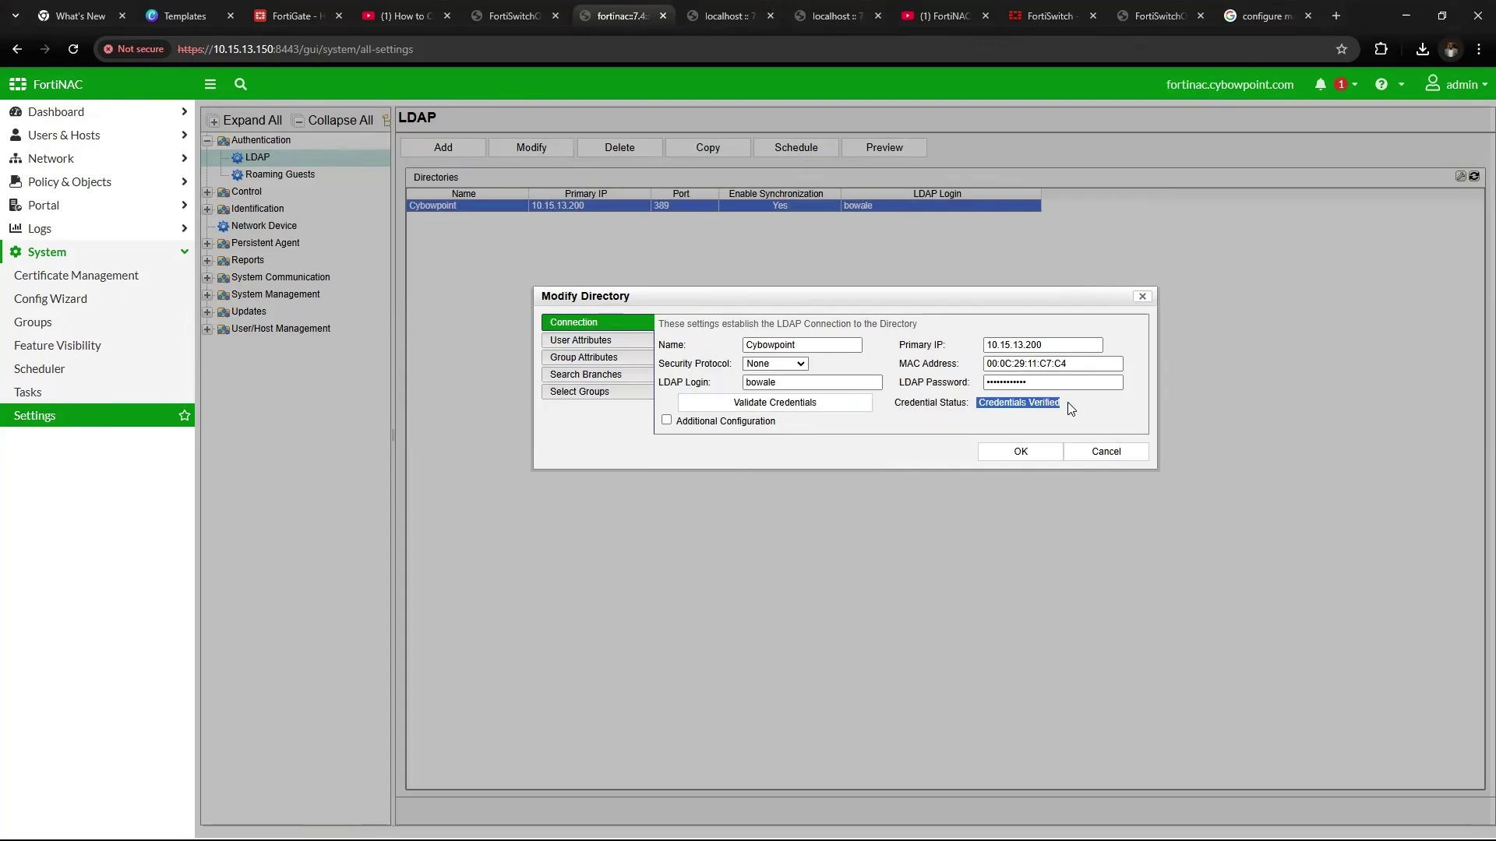
Enable Additional Configuration and check domain name cybowpoint.com and NetBIOS name cybowpoint
{"action": "left_click", "coordinate": [666, 420]}
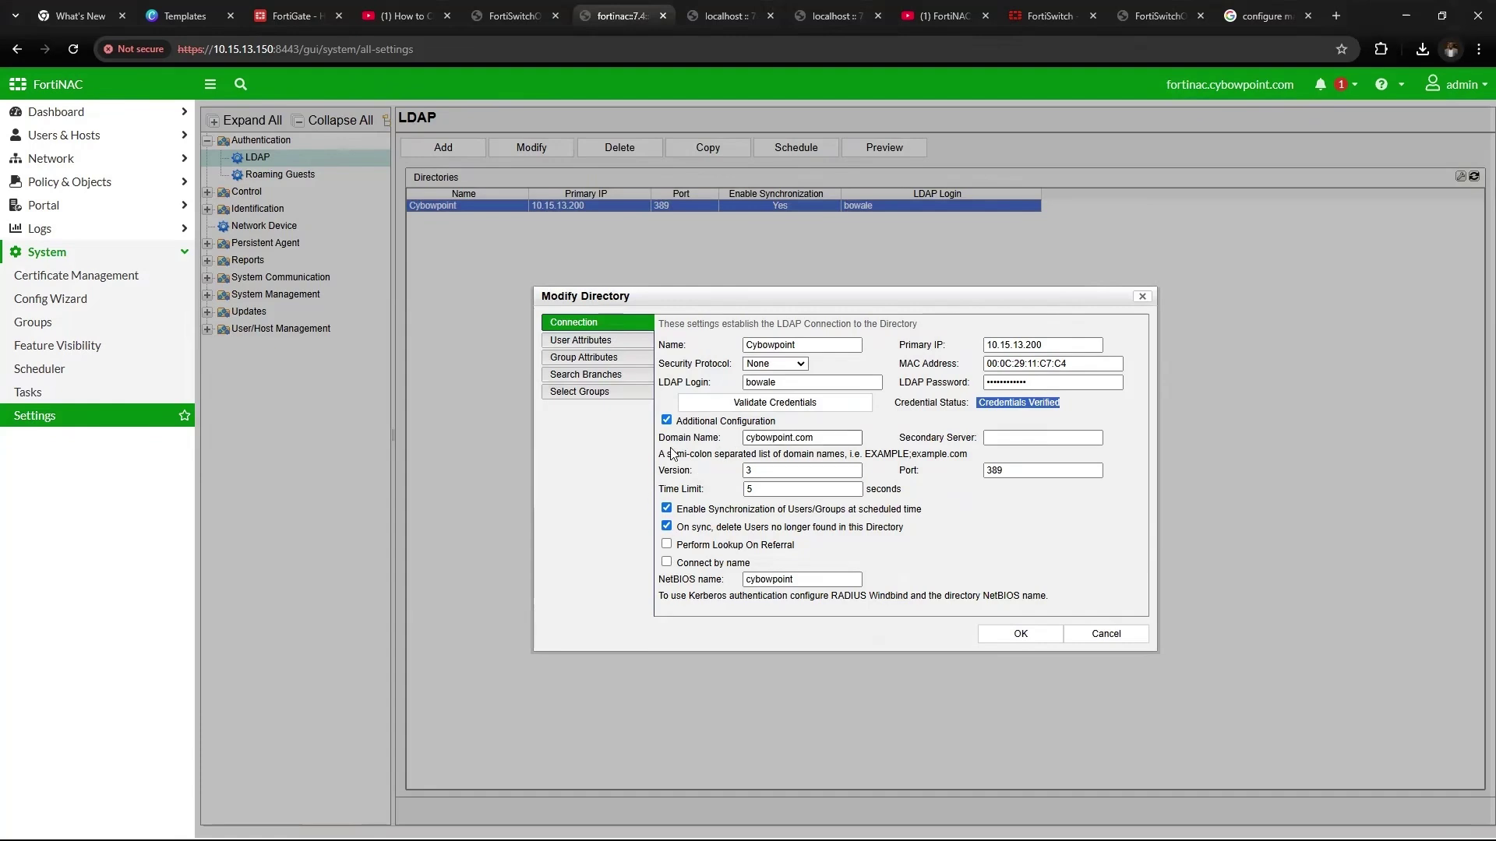
{"action": "left_click_drag", "start_coordinate": [666, 441], "coordinate": [727, 445]}
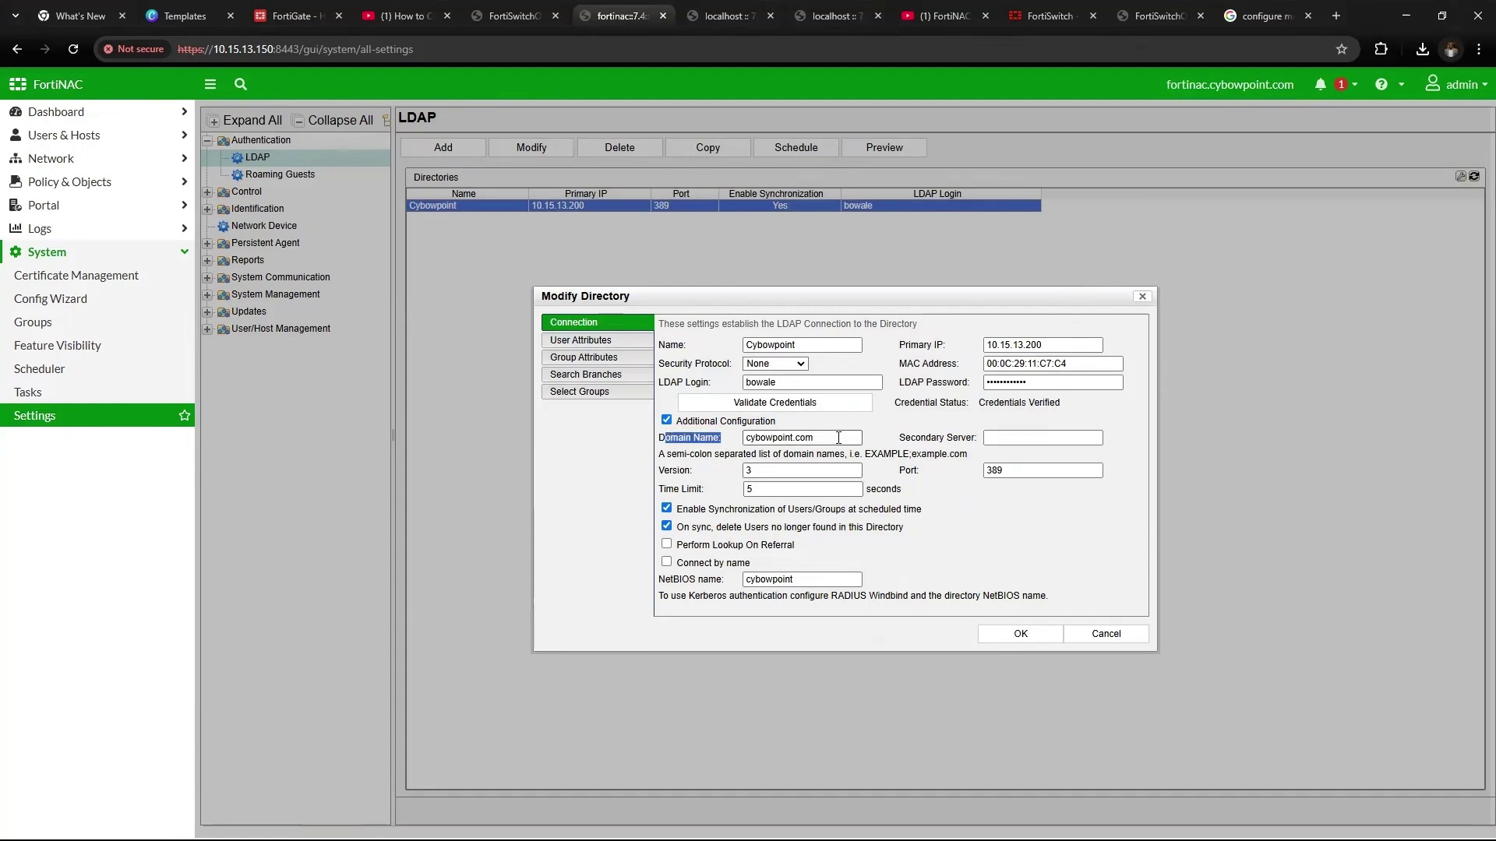
{"action": "left_click_drag", "start_coordinate": [838, 437], "coordinate": [738, 441]}
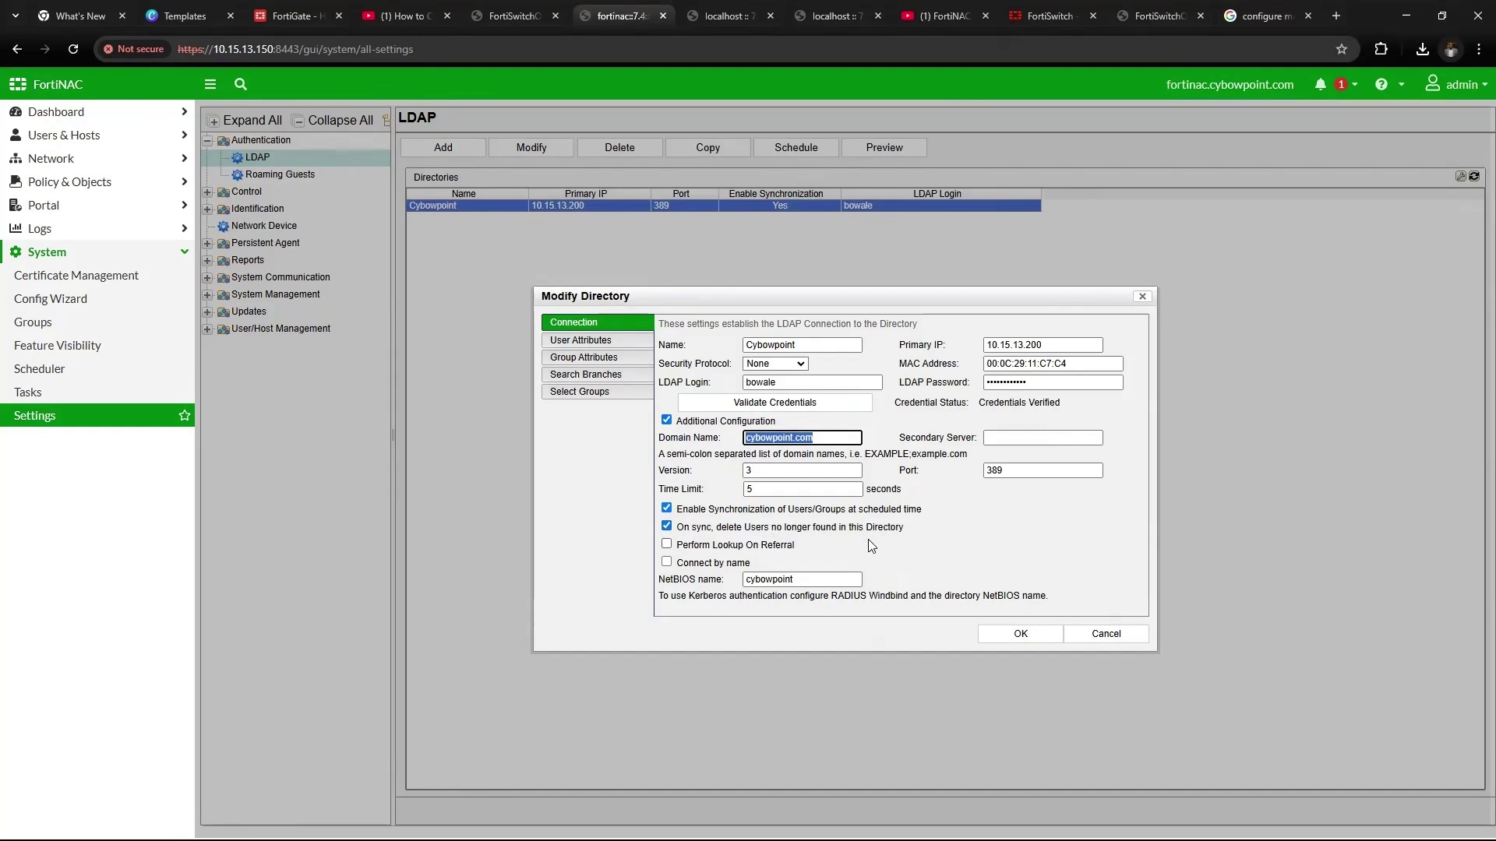
{"action": "left_click", "coordinate": [666, 593]}
{"action": "left_click", "coordinate": [757, 581]}
{"action": "left_click_drag", "start_coordinate": [811, 580], "coordinate": [743, 580]}
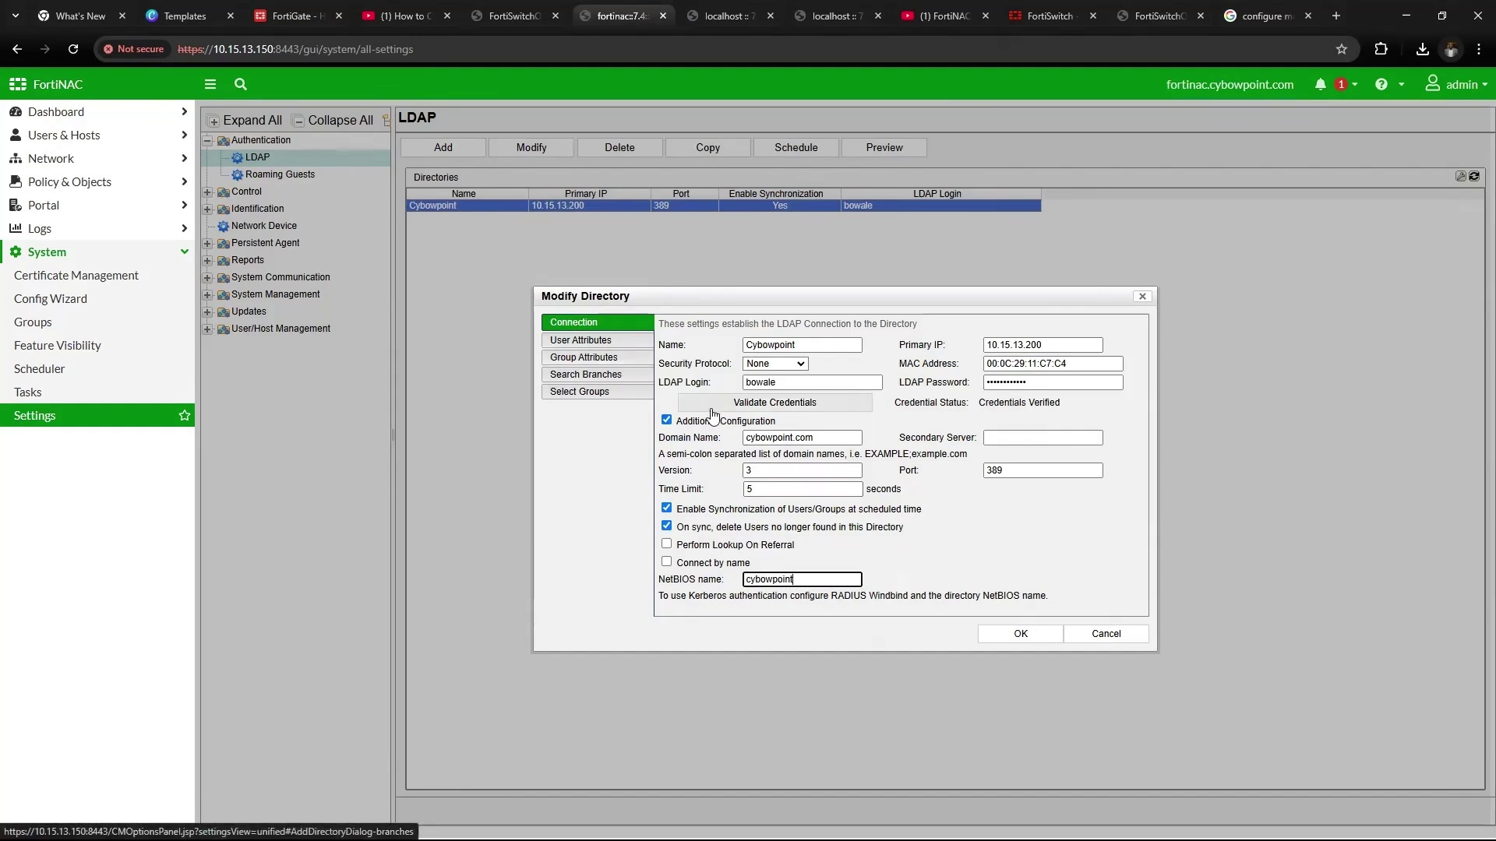
Review the user and group attribute mappings, keeping Active Directory as the directory type
{"action": "left_click", "coordinate": [584, 341]}
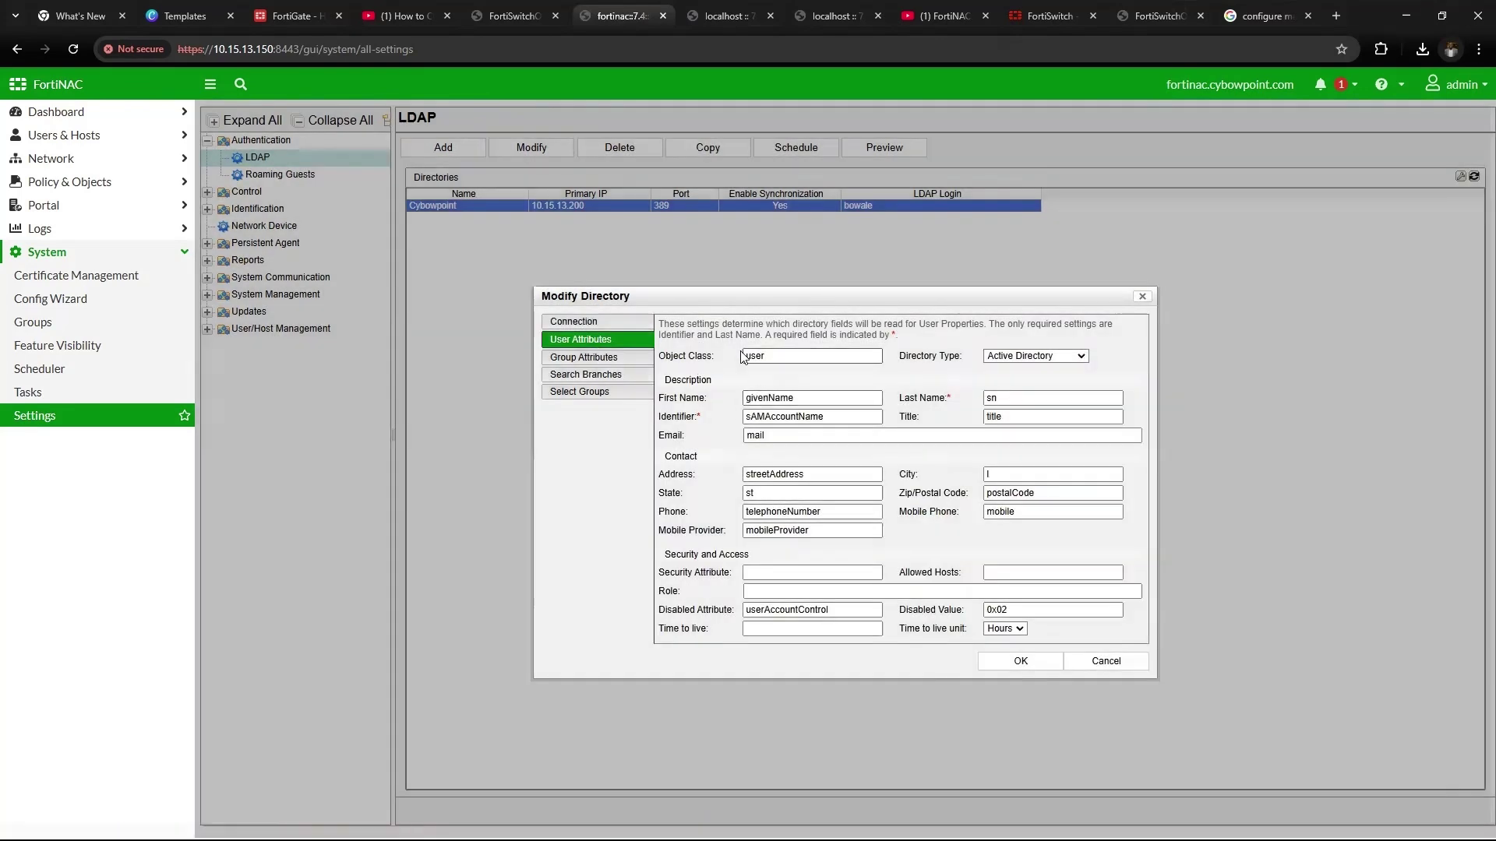
{"action": "left_click", "coordinate": [997, 358]}
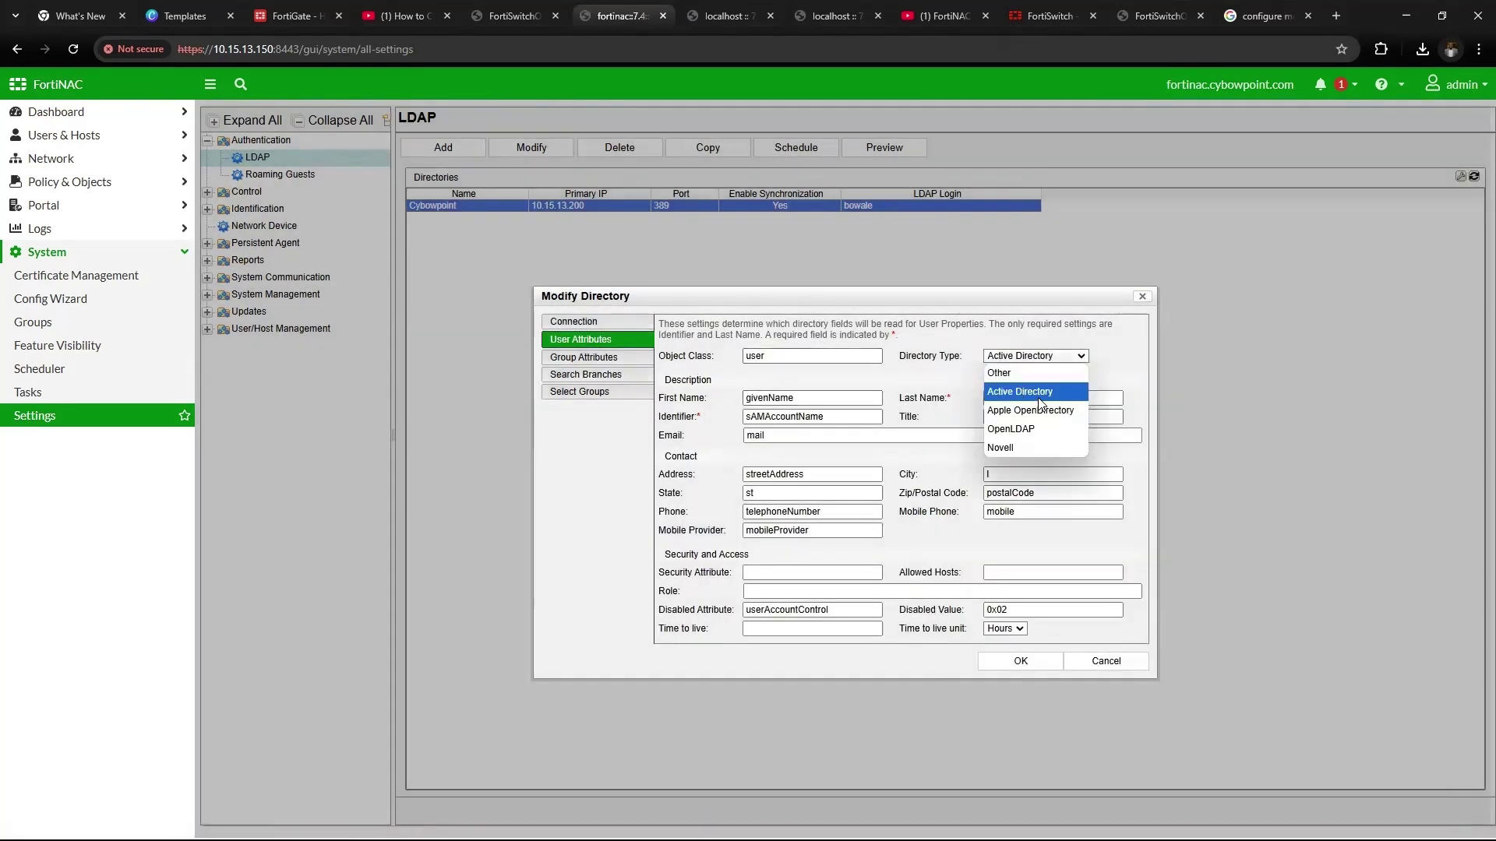
{"action": "left_click", "coordinate": [1011, 393]}
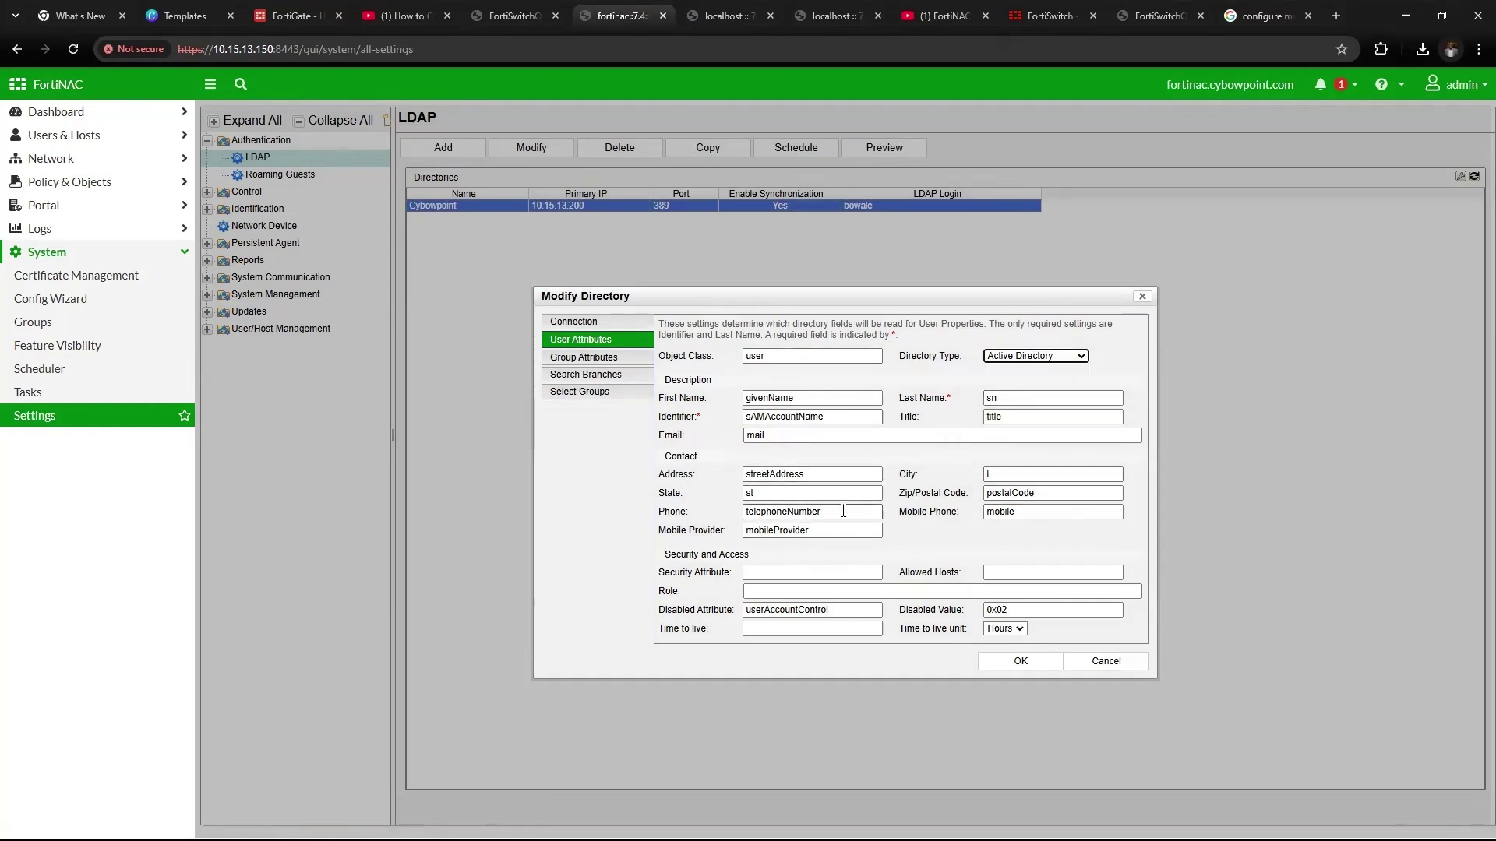
{"action": "left_click", "coordinate": [586, 357]}
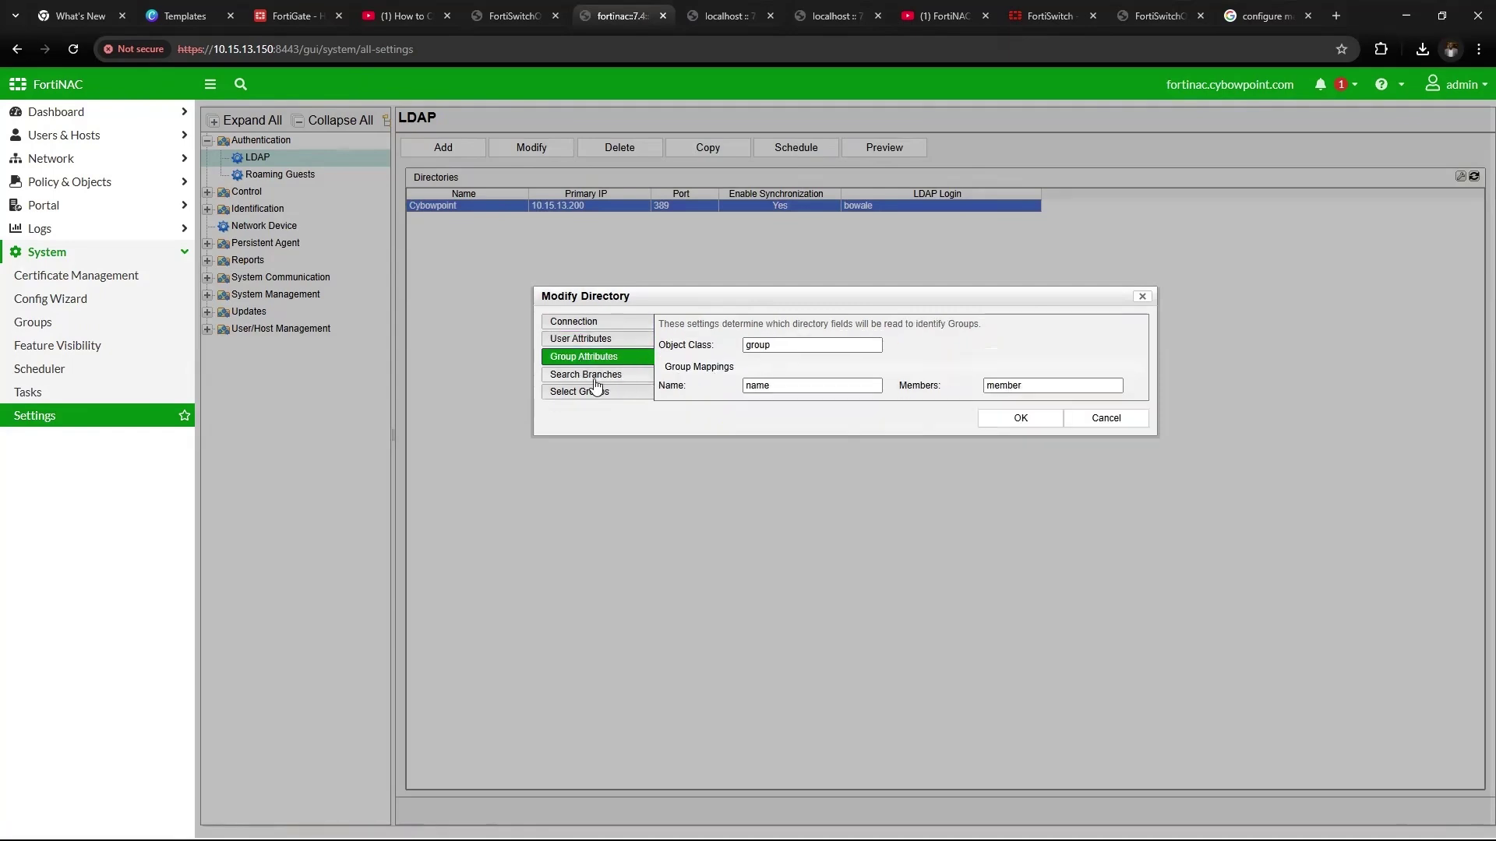
Set the user search branch to DC=cybowpoint,DC=com, dismiss the duplicate error, and select the group branch
{"action": "left_click", "coordinate": [574, 377]}
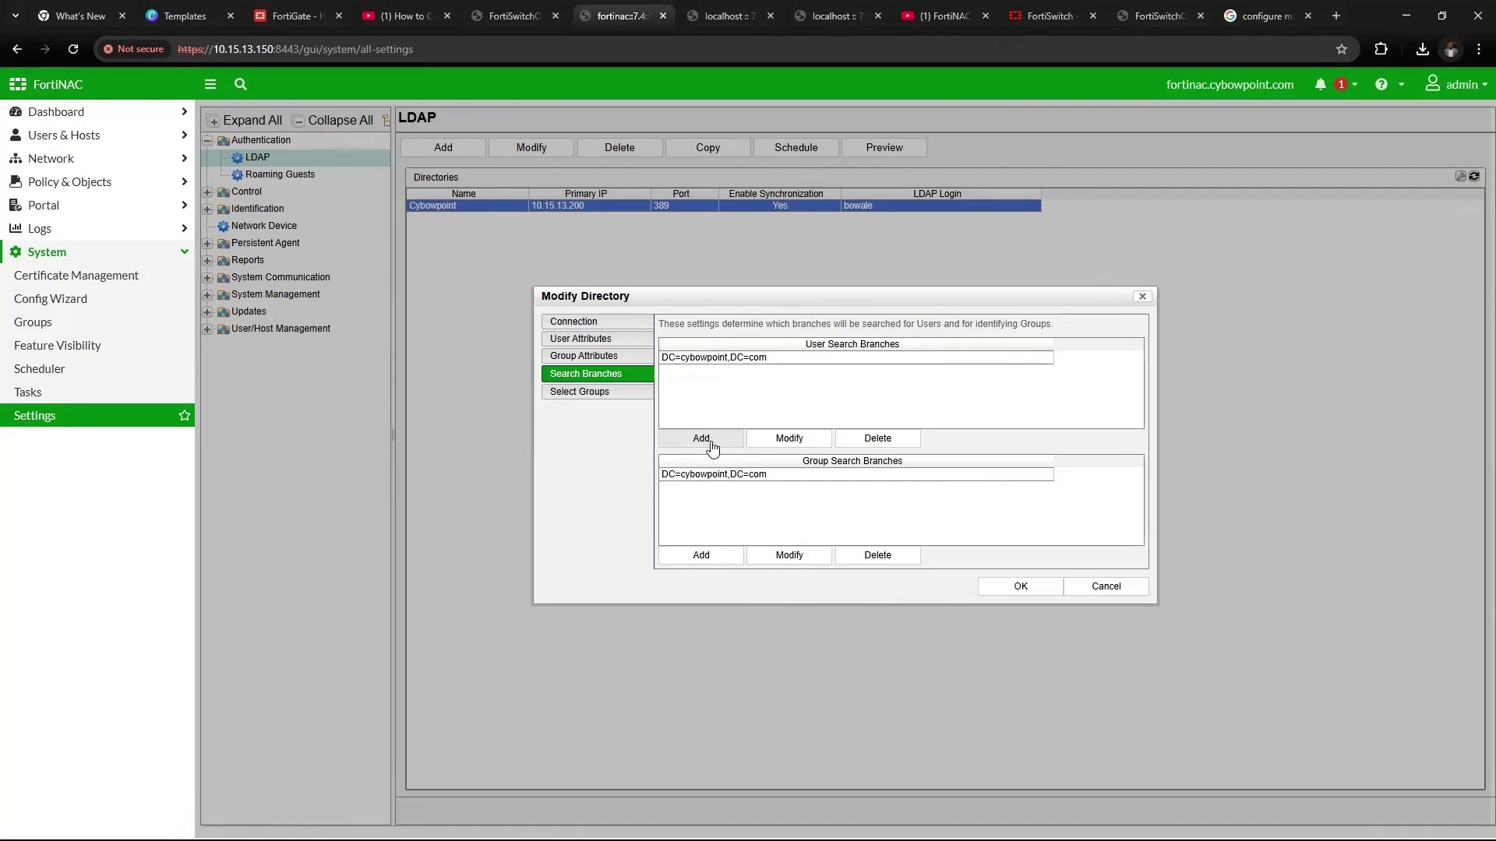
{"action": "left_click", "coordinate": [751, 361]}
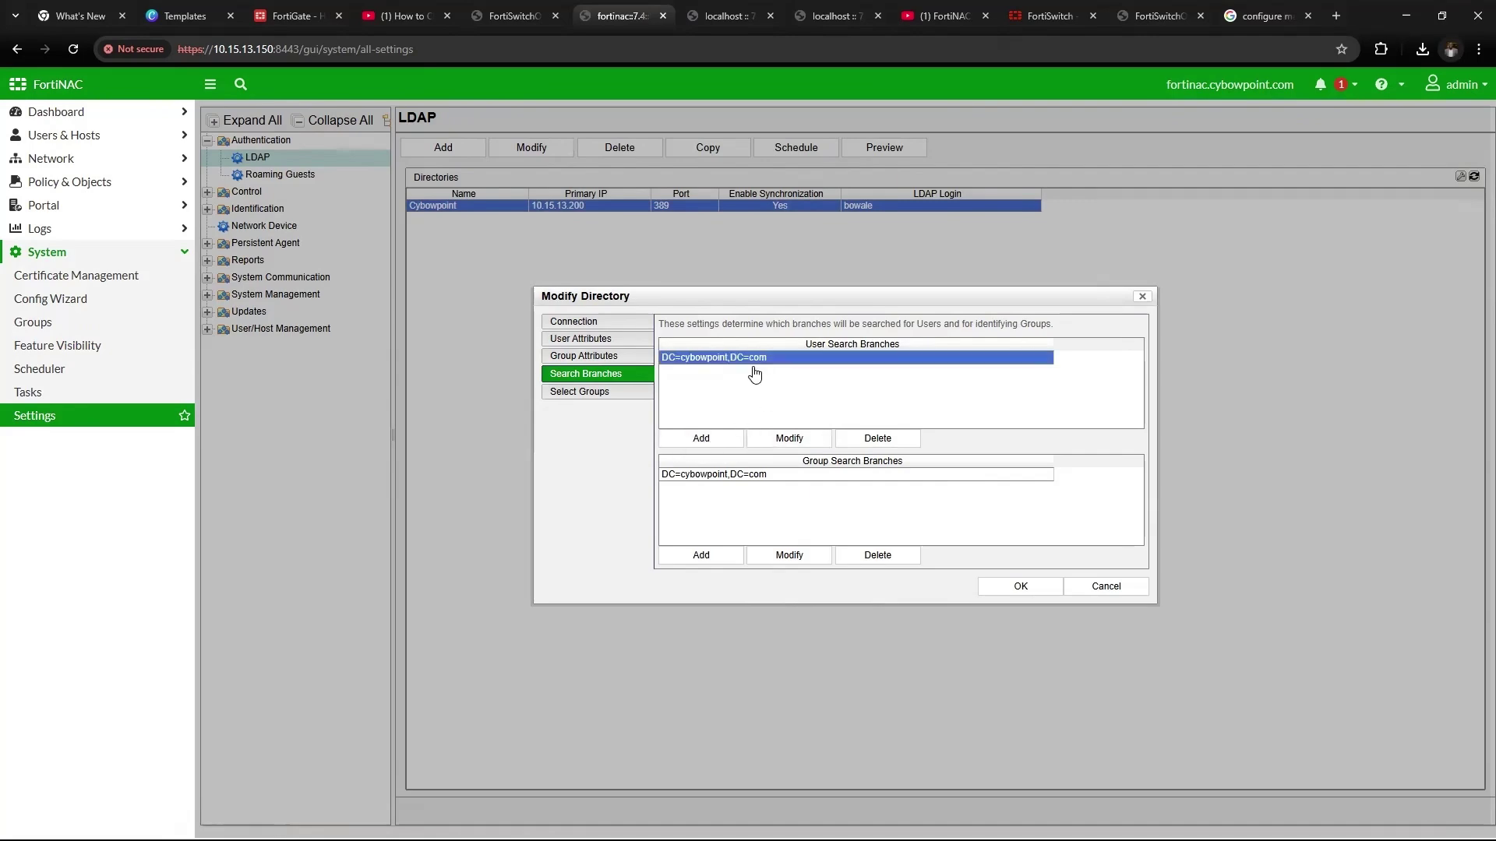
{"action": "left_click", "coordinate": [782, 436]}
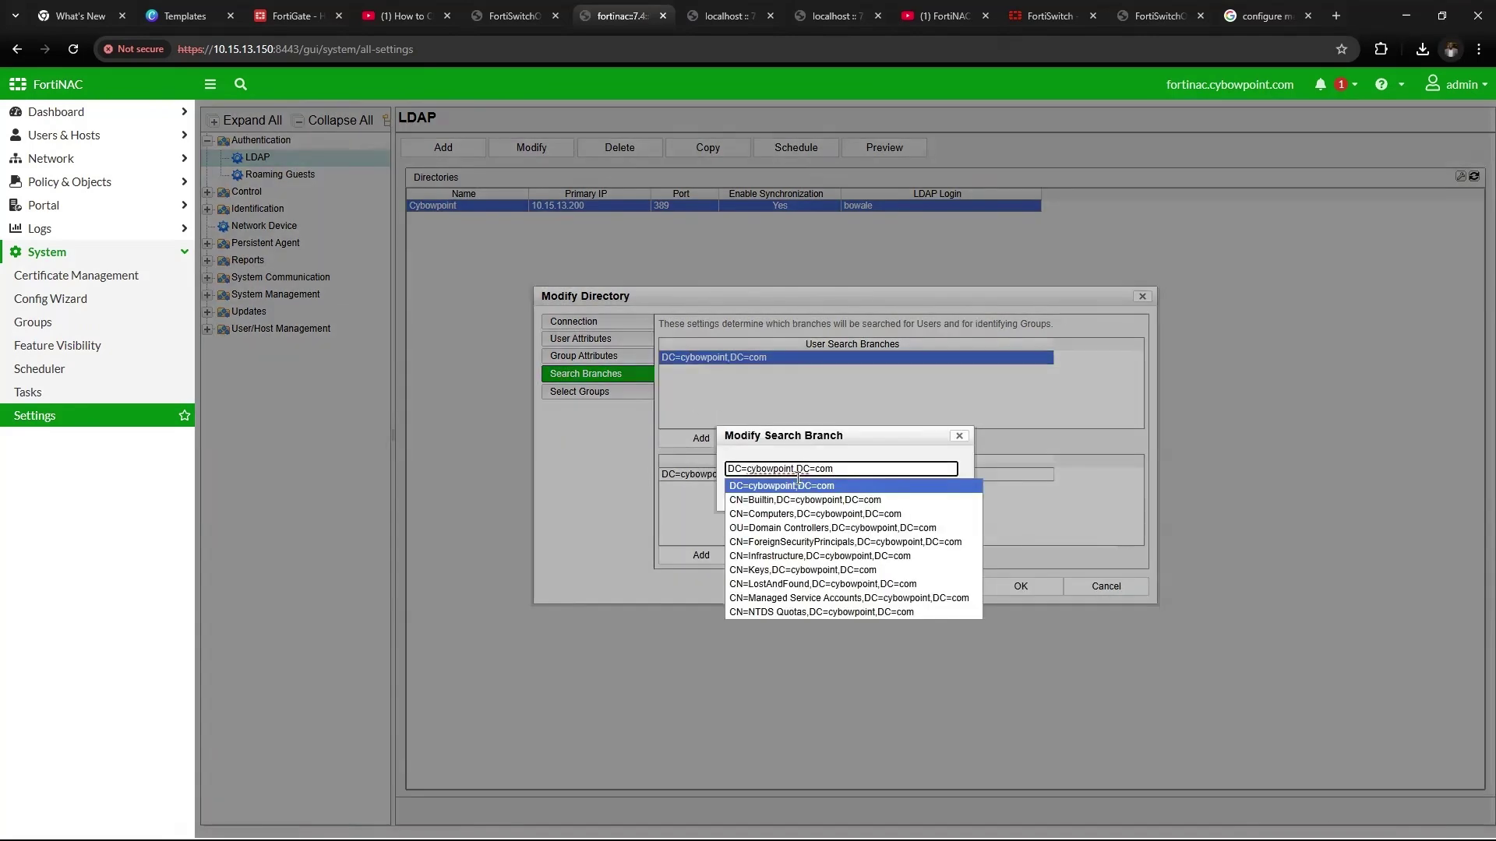
{"action": "left_click", "coordinate": [755, 487]}
{"action": "left_click", "coordinate": [872, 495]}
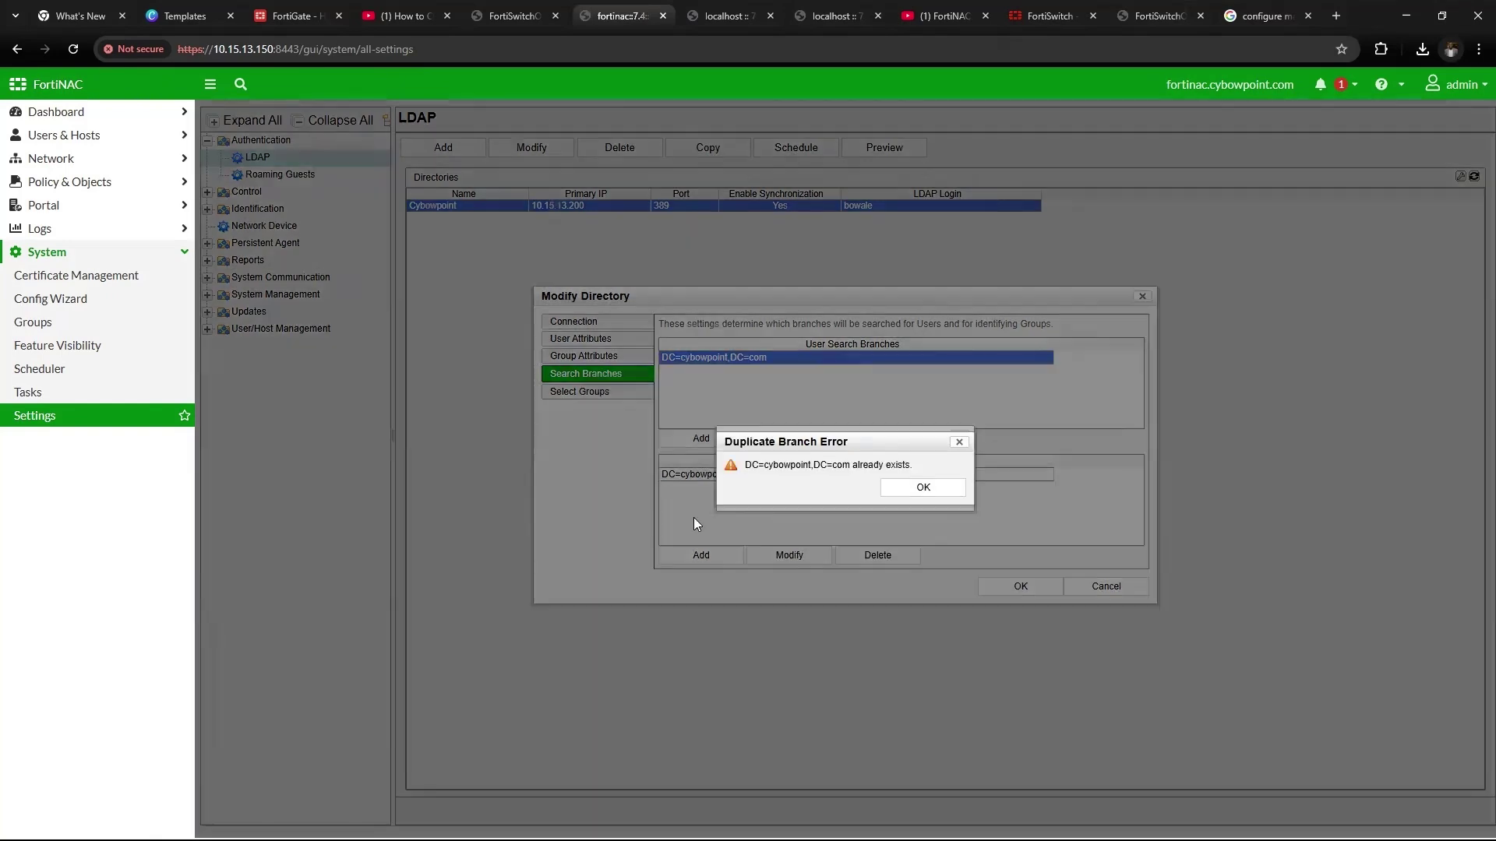
{"action": "left_click", "coordinate": [894, 489]}
{"action": "left_click", "coordinate": [959, 438]}
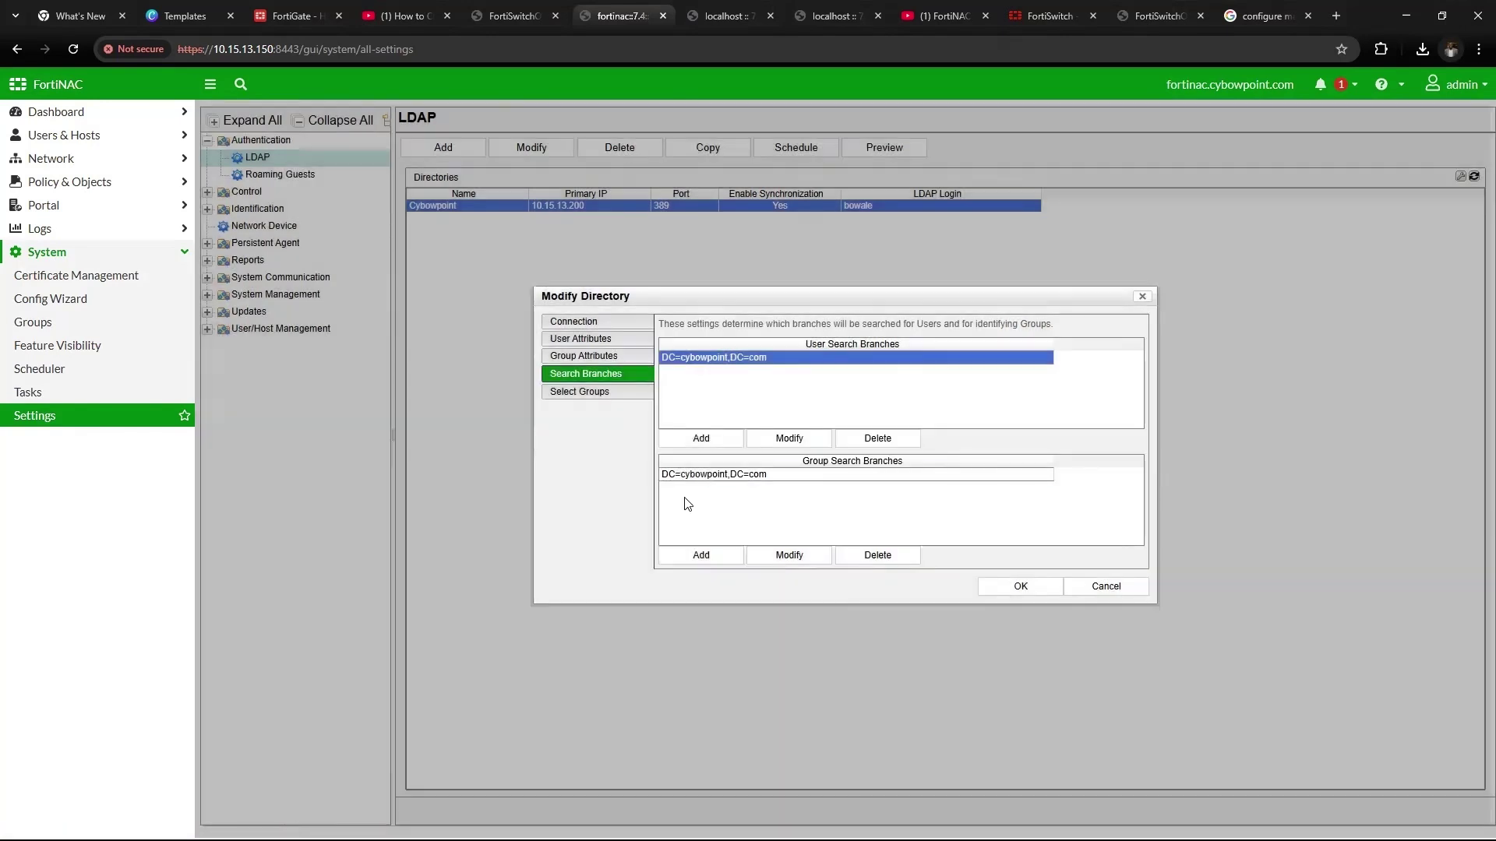
{"action": "left_click", "coordinate": [740, 480]}
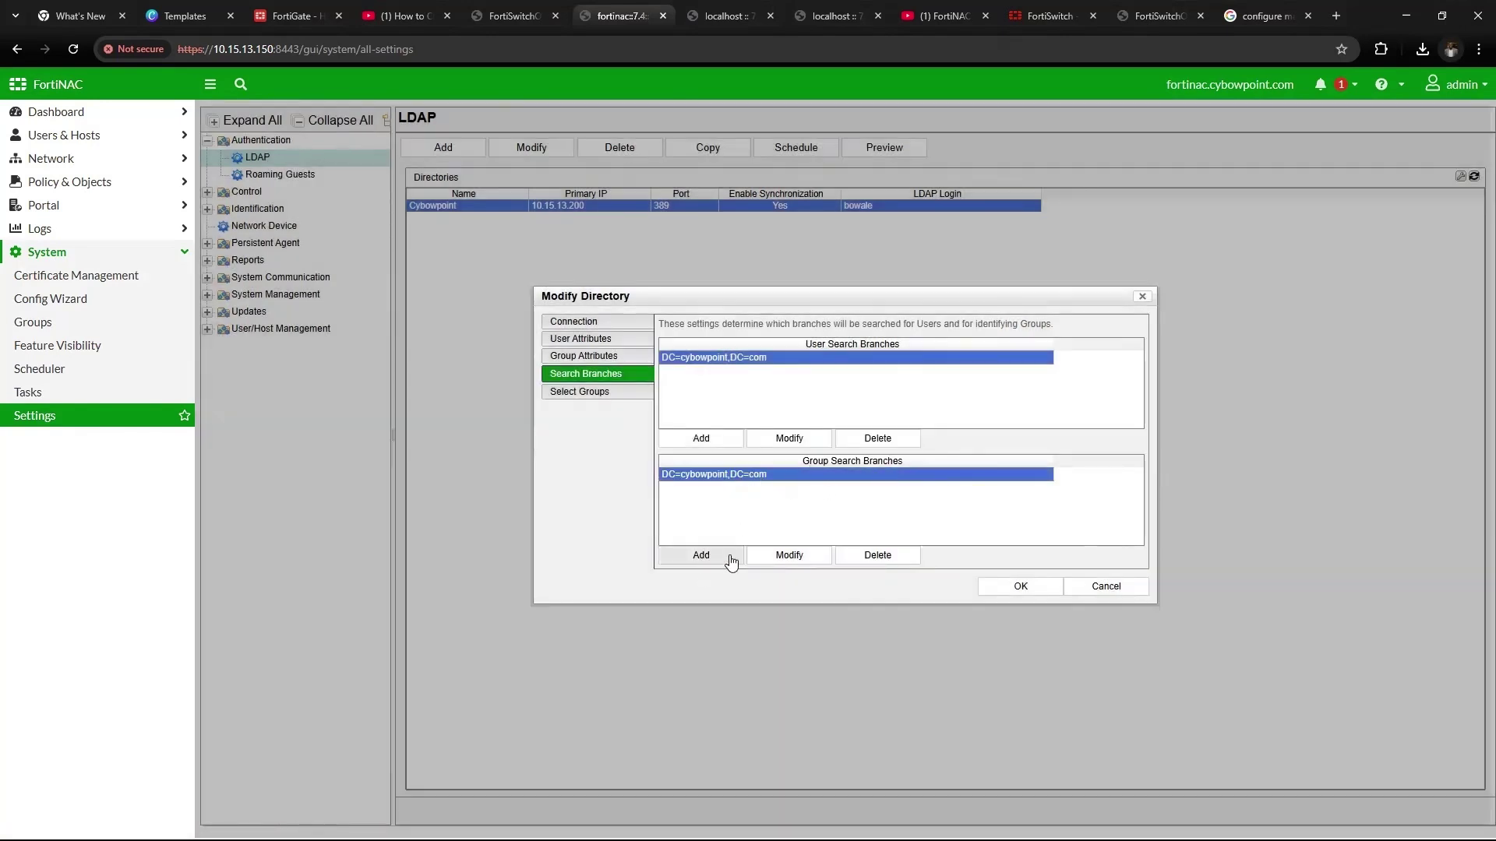
Review the selected directory groups, save the Cybowpoint directory, and switch to the FortiNAC VM console
{"action": "left_click", "coordinate": [578, 394]}
{"action": "scroll", "coordinate": [779, 420], "scroll_direction": "down", "scroll_amount": 5}
{"action": "scroll", "coordinate": [779, 421], "scroll_direction": "up", "scroll_amount": 5}
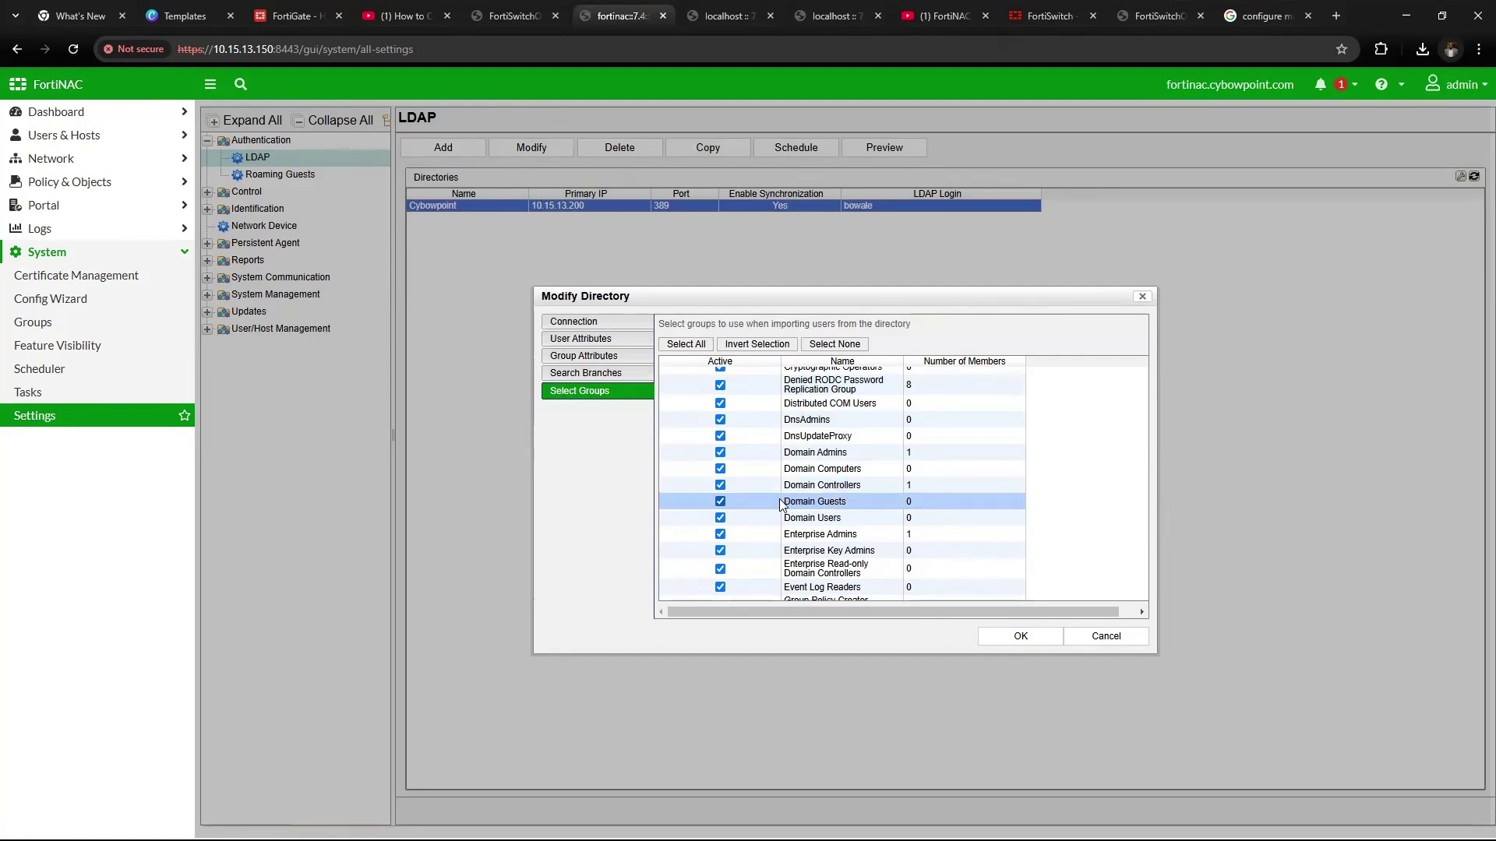
{"action": "scroll", "coordinate": [834, 557], "scroll_direction": "down", "scroll_amount": 10}
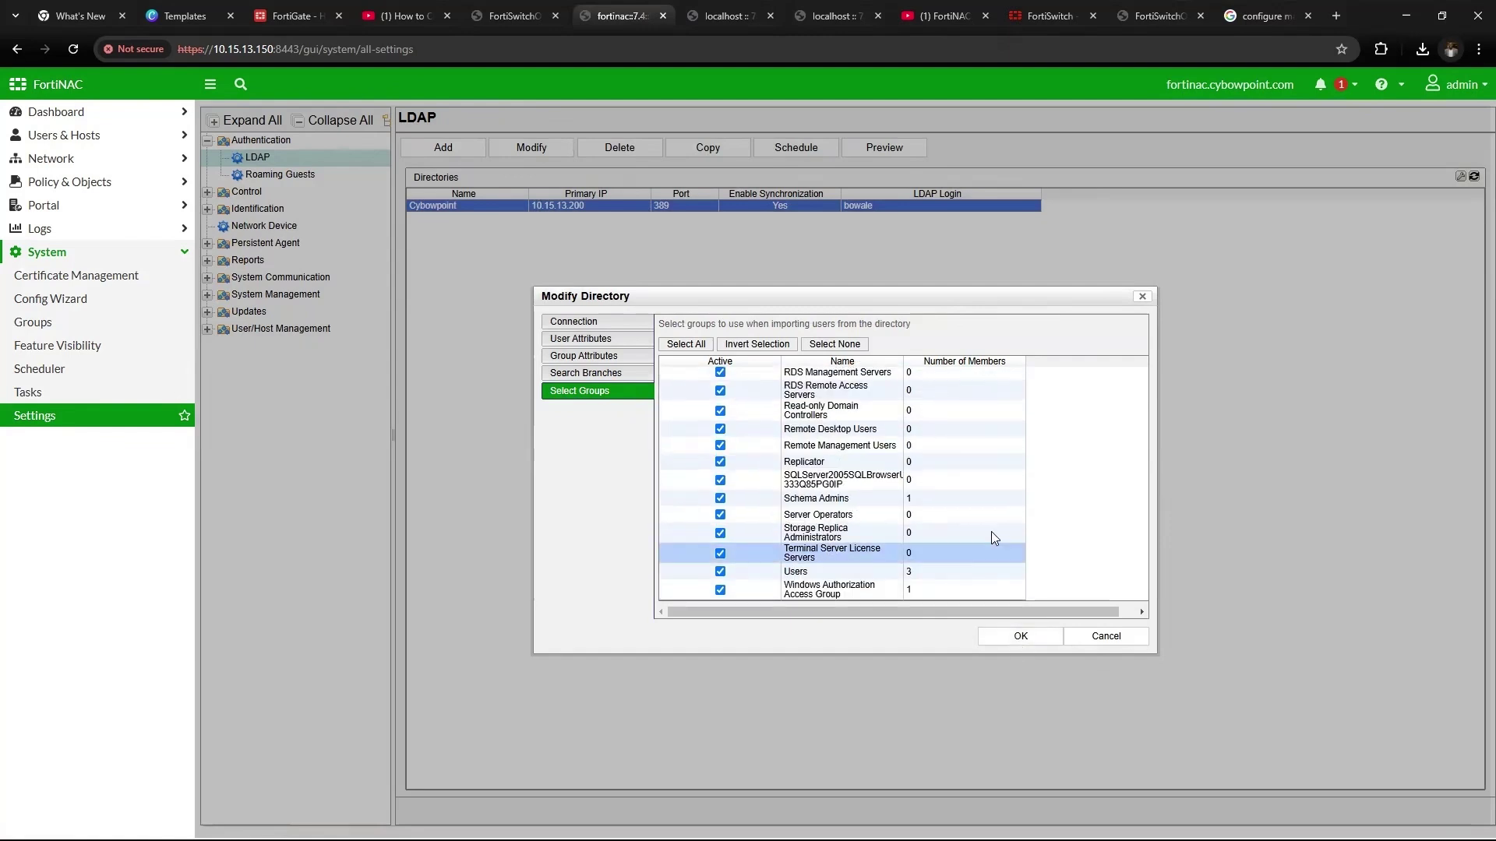
{"action": "left_click", "coordinate": [1021, 636]}
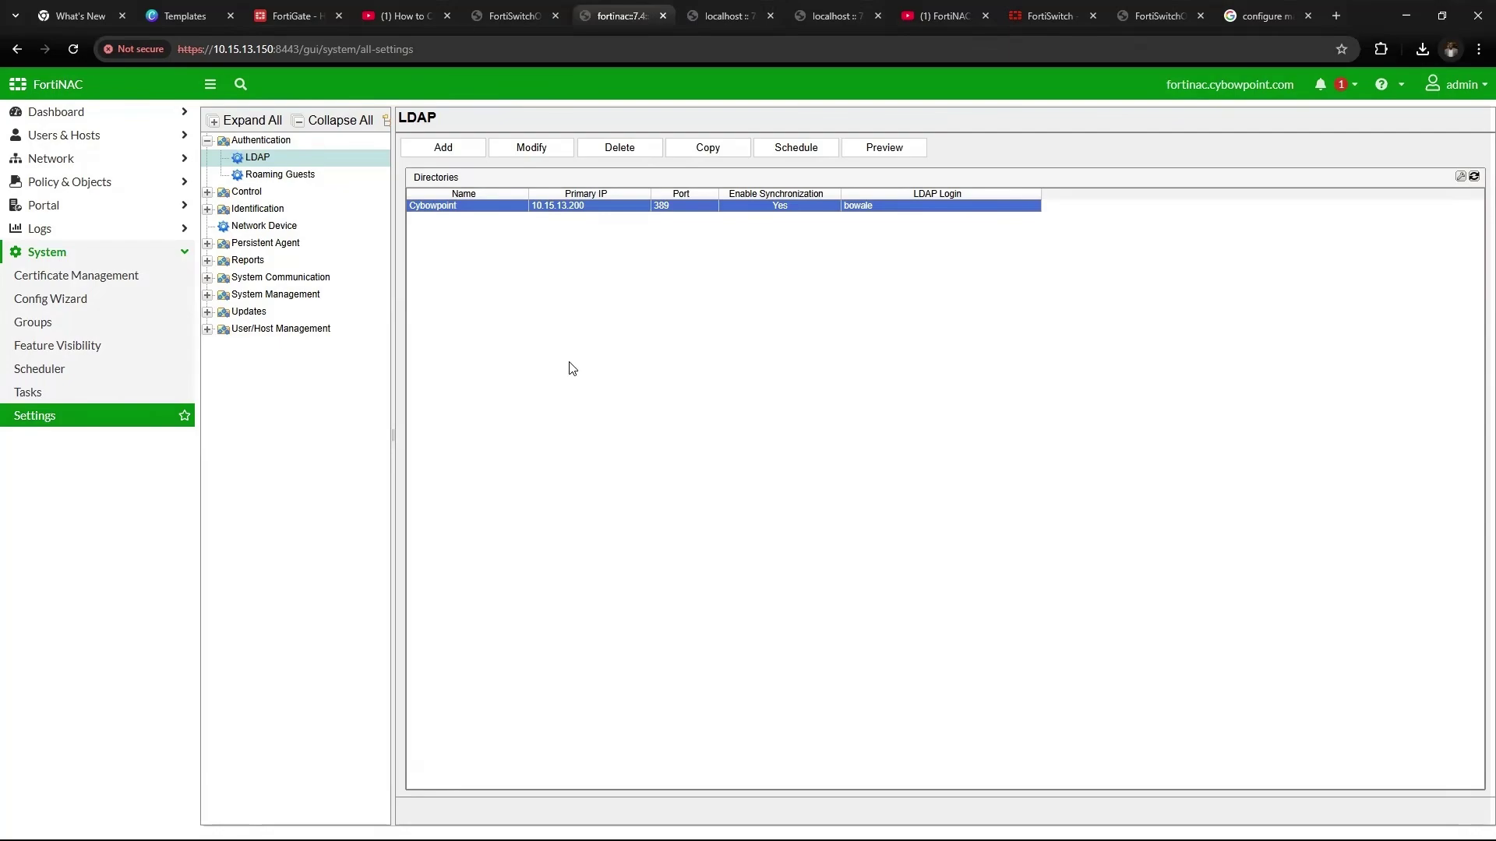
{"action": "key", "text": "alt+Tab"}
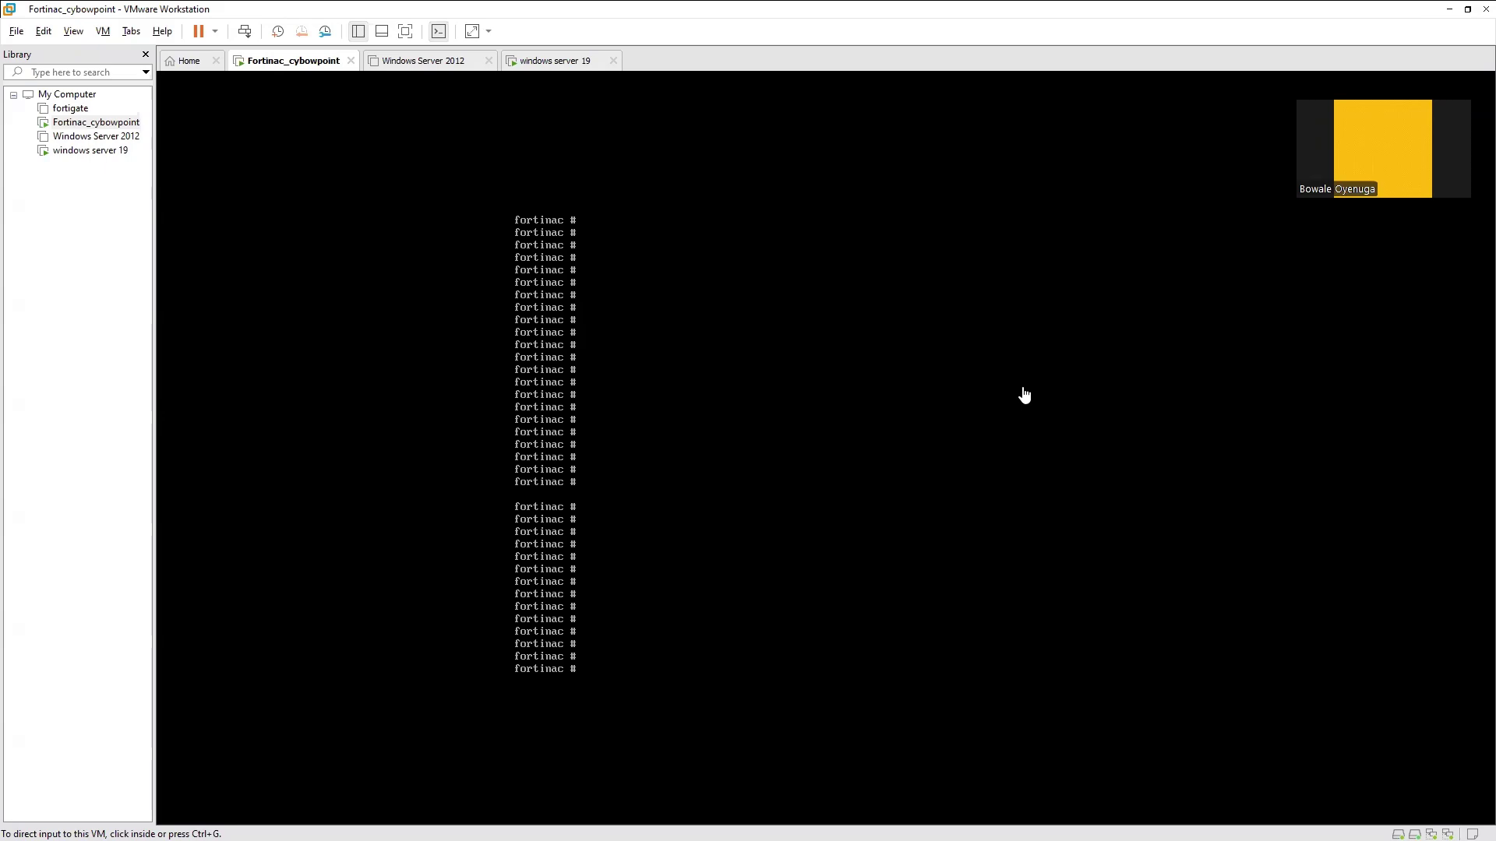
Enter config system interface, edit port1, and start the allowaccess list: https, ping, https-adminui, radius, radius-local
{"action": "left_click", "coordinate": [820, 461]}
{"action": "type", "text": "confi"}
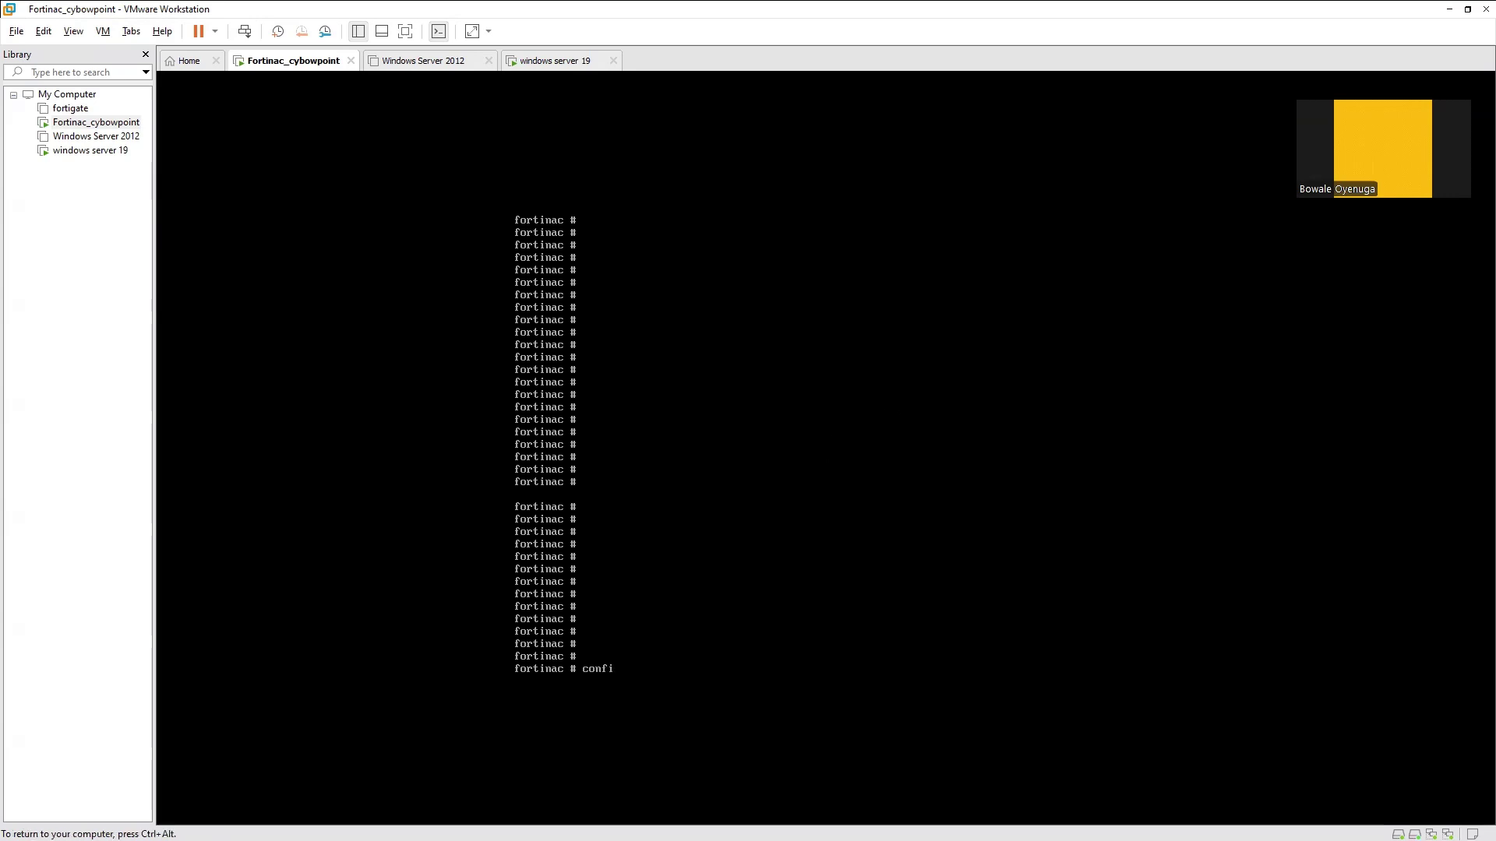
{"action": "type", "text": "g system interface"}
{"action": "key", "text": "Return"}
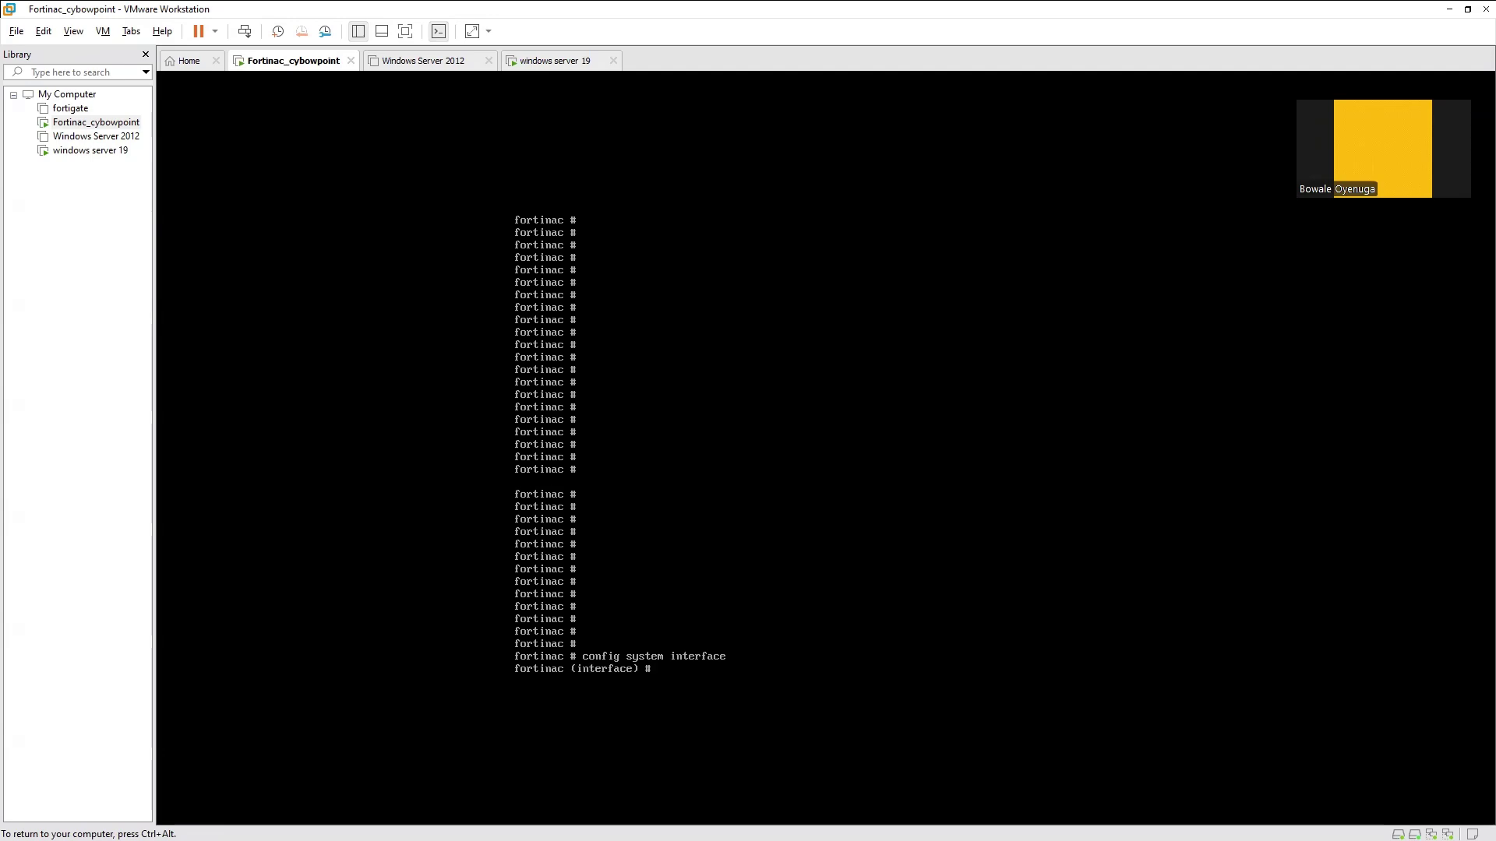
{"action": "type", "text": "edit port1"}
{"action": "key", "text": "Return"}
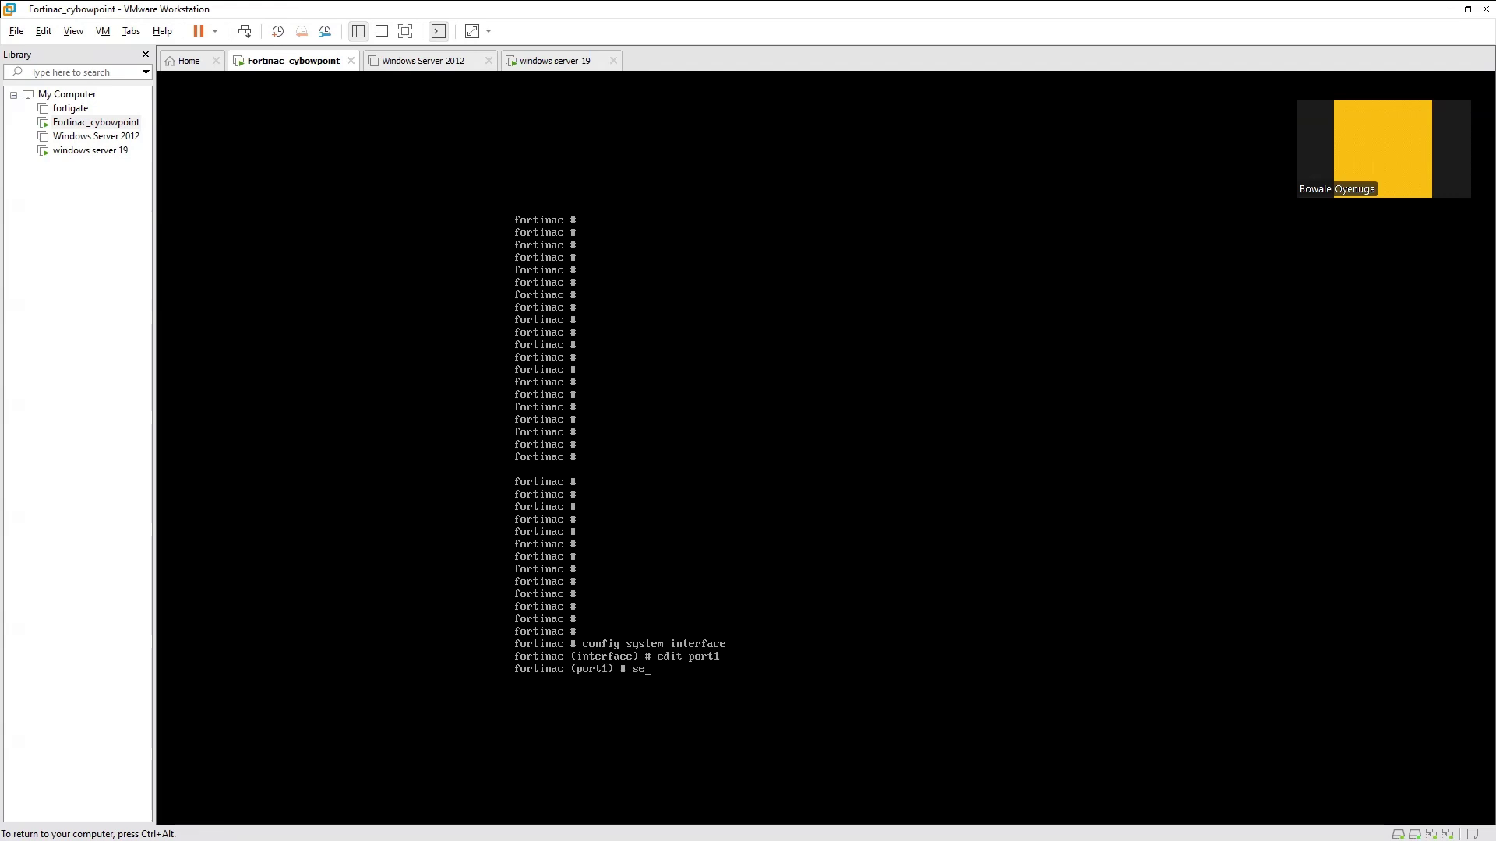
{"action": "type", "text": "set allpo"}
{"action": "key", "text": "BackSpace"}
{"action": "key", "text": "BackSpace"}
{"action": "type", "text": "owaccess qttps ping https"}
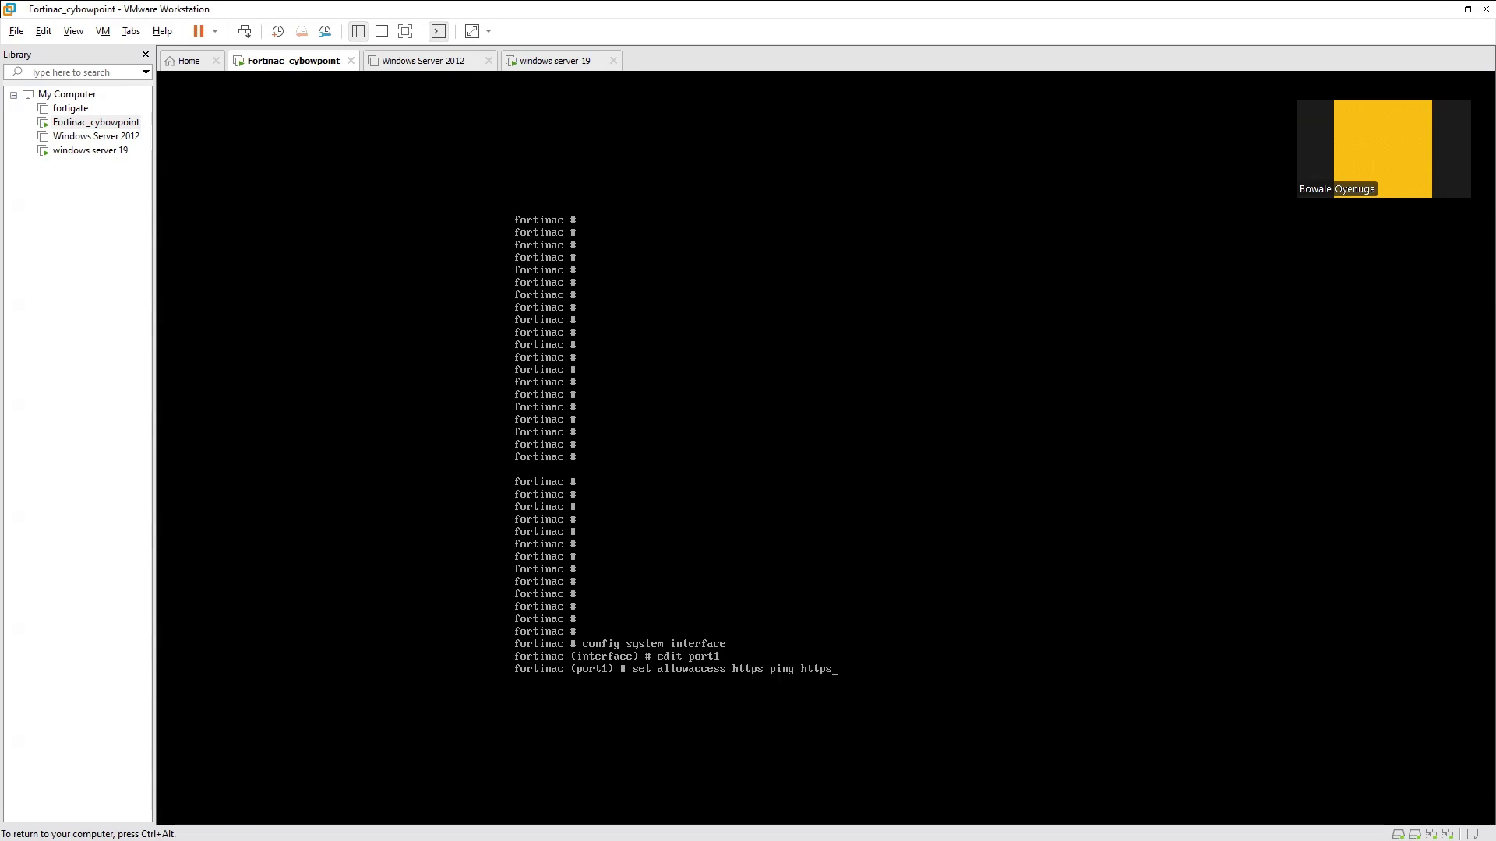
{"action": "type", "text": "-adminui radius radius-local radiu"}
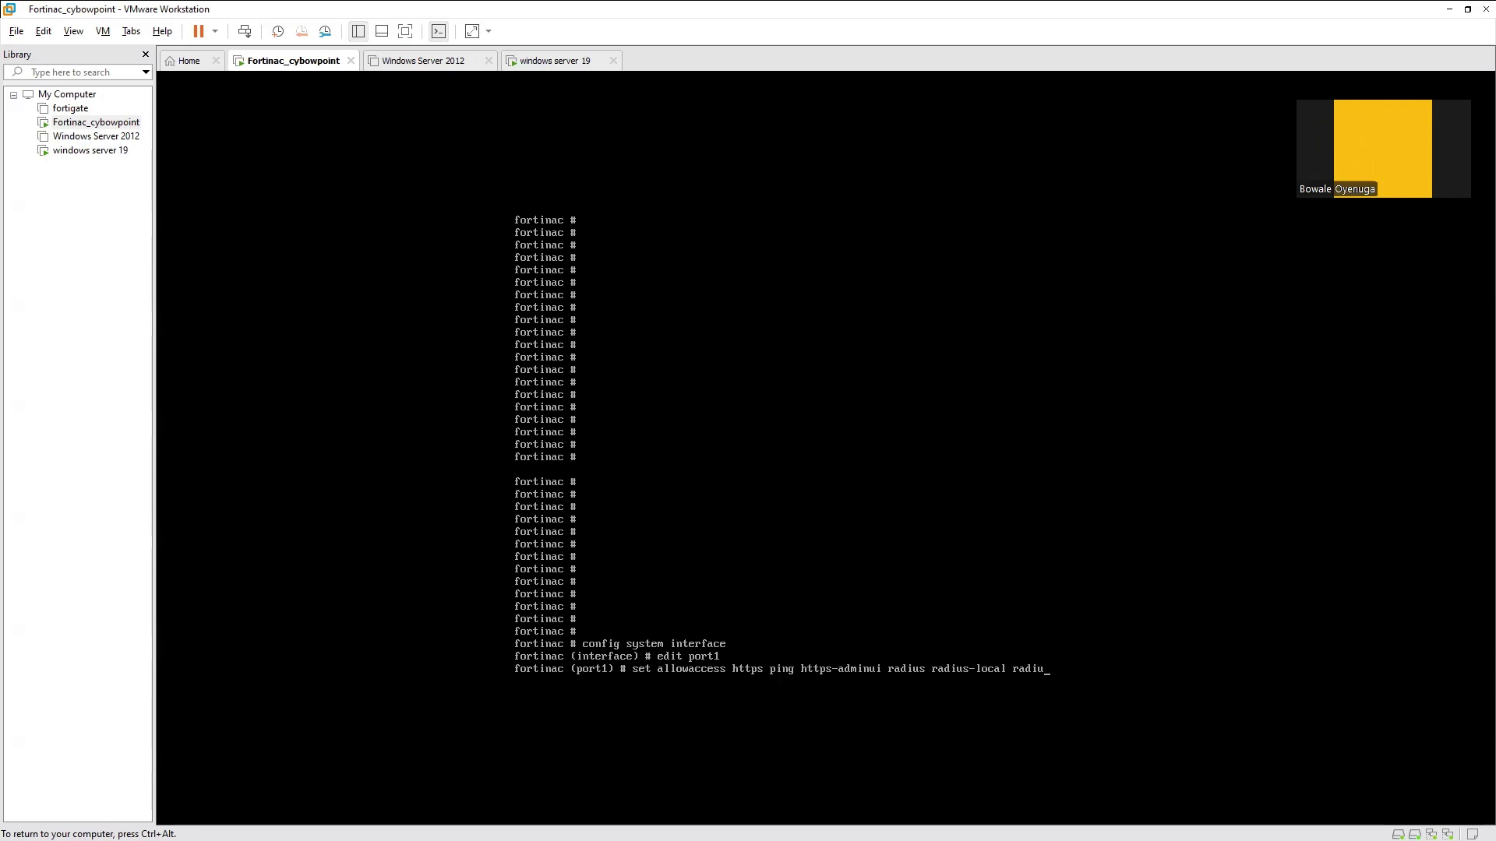
Extend port1's allowaccess with radius-acct, radius-local-radsec, snmp, dns, ssh and http-adminui
{"action": "key", "text": "Tab"}
{"action": "key", "text": "Tab"}
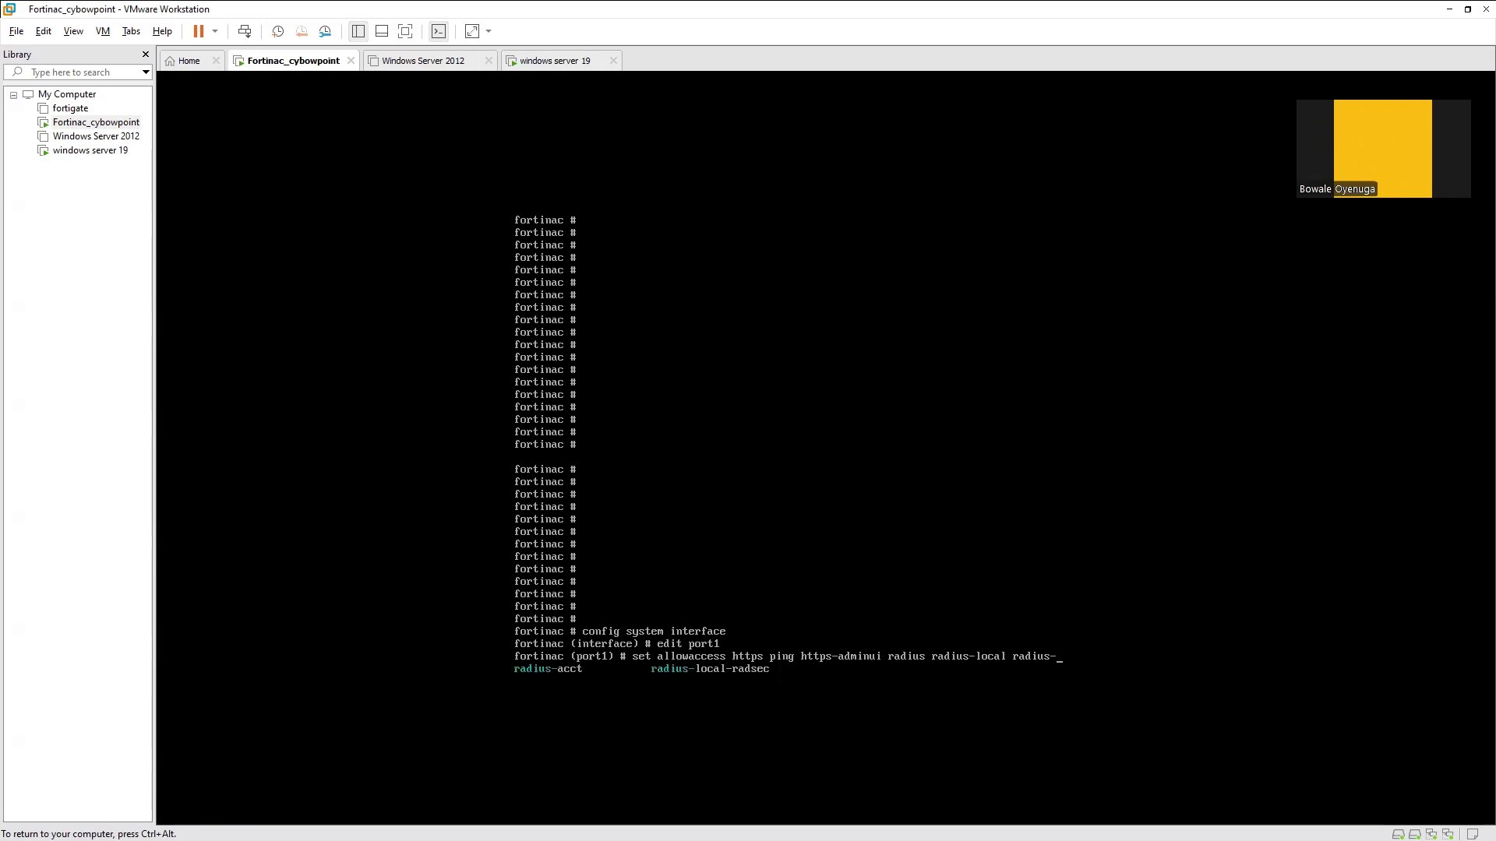
{"action": "type", "text": "acct radius-local-radsec "}
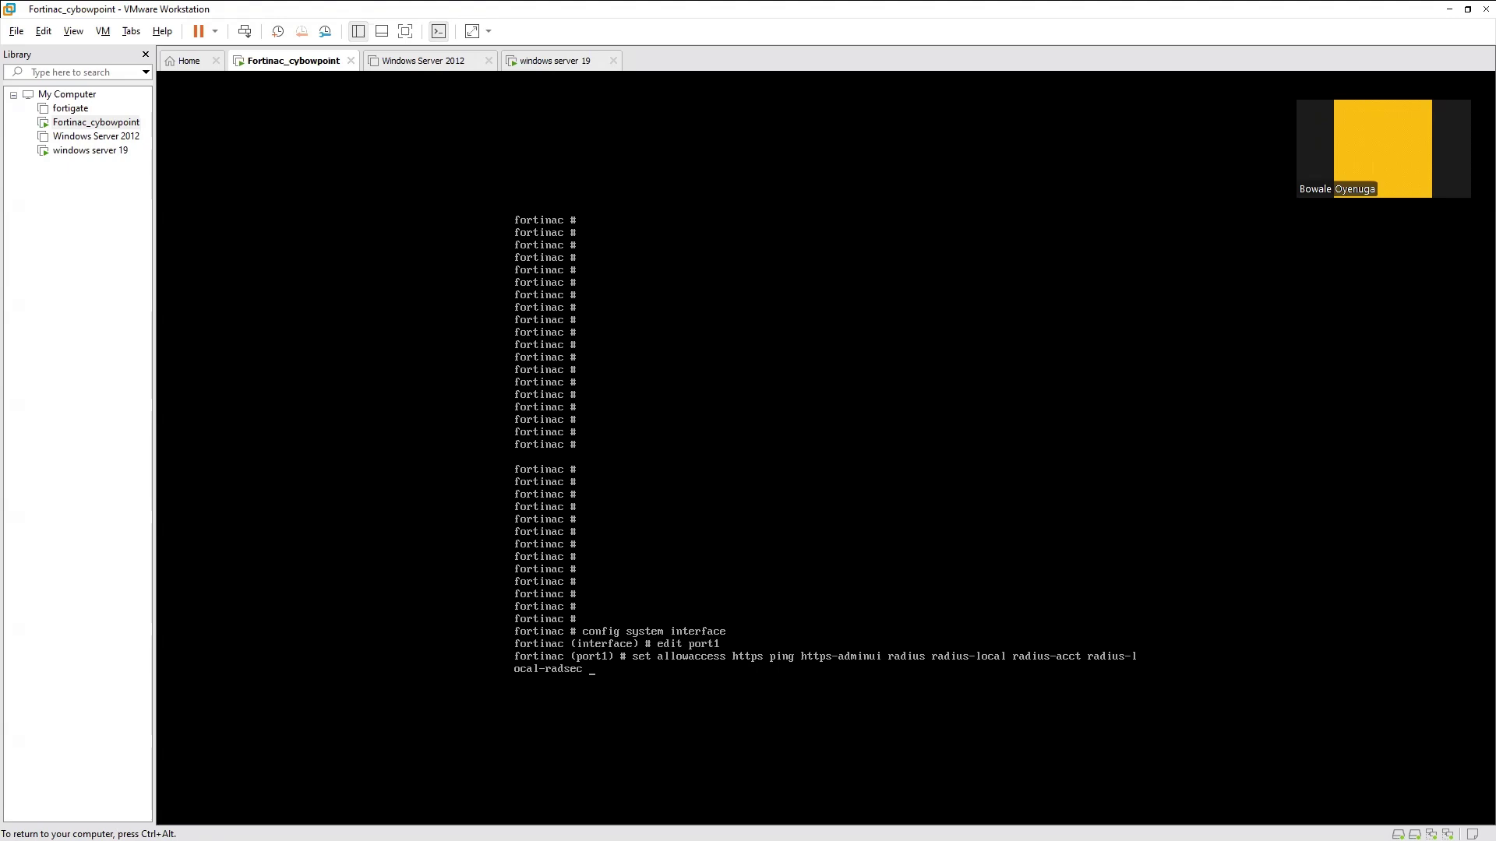
{"action": "type", "text": "snmp dns"}
{"action": "key", "text": "question"}
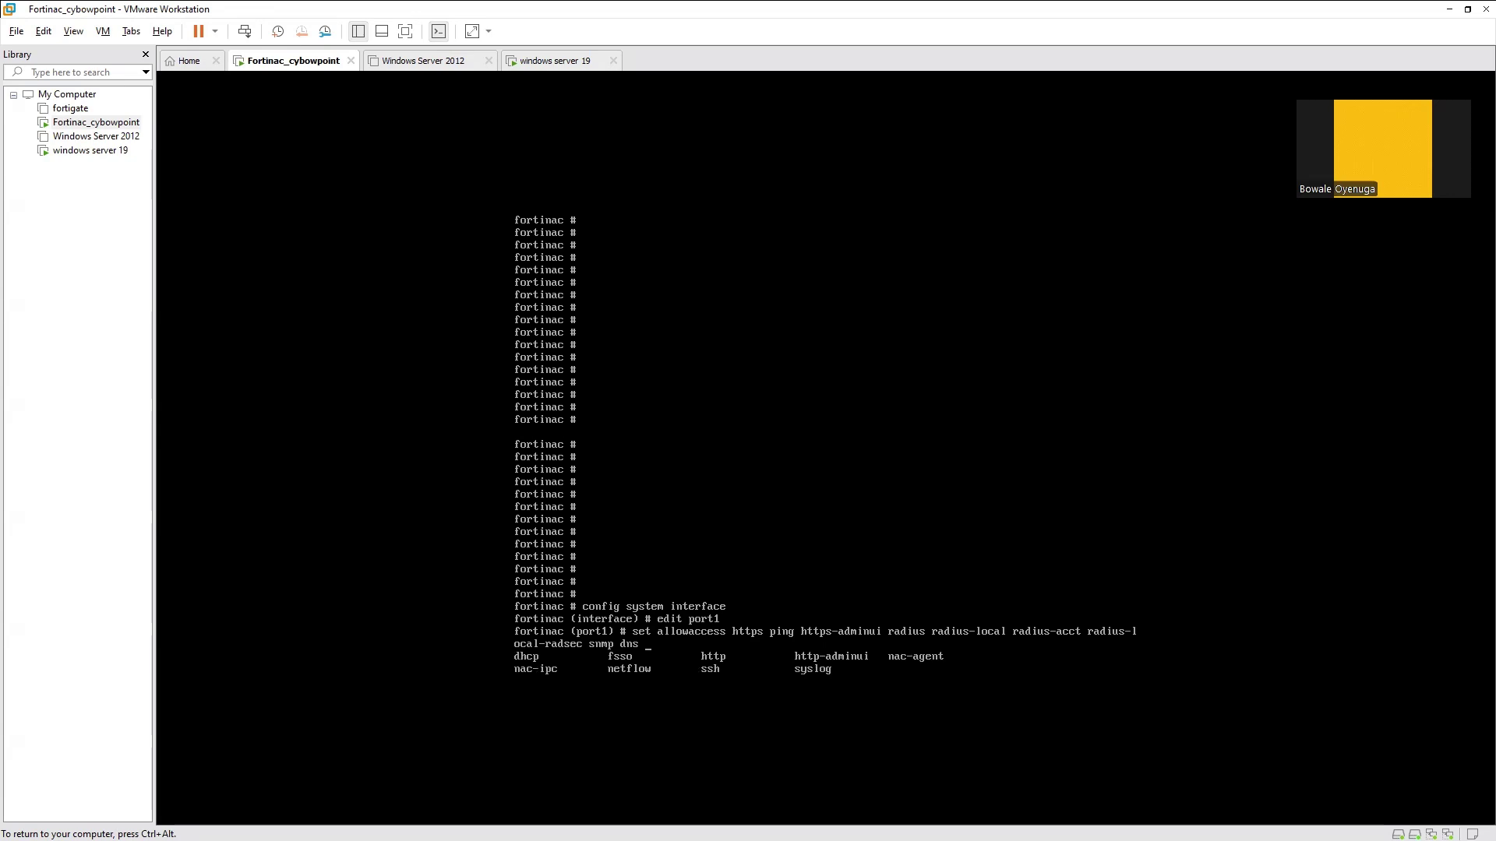
{"action": "type", "text": "ssh"}
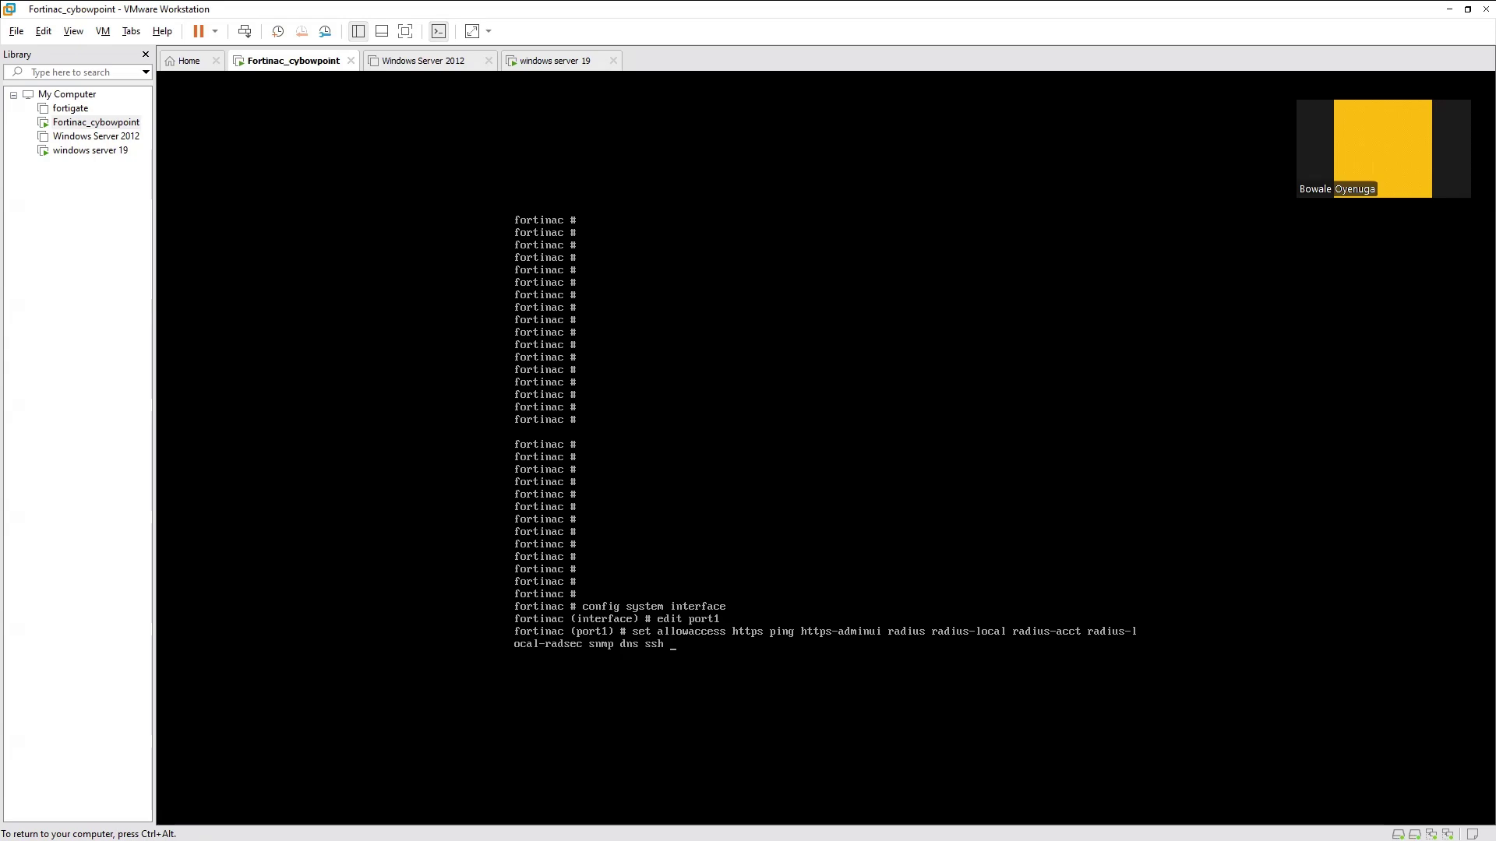
{"action": "key", "text": "question"}
{"action": "type", "text": "http-adminui"}
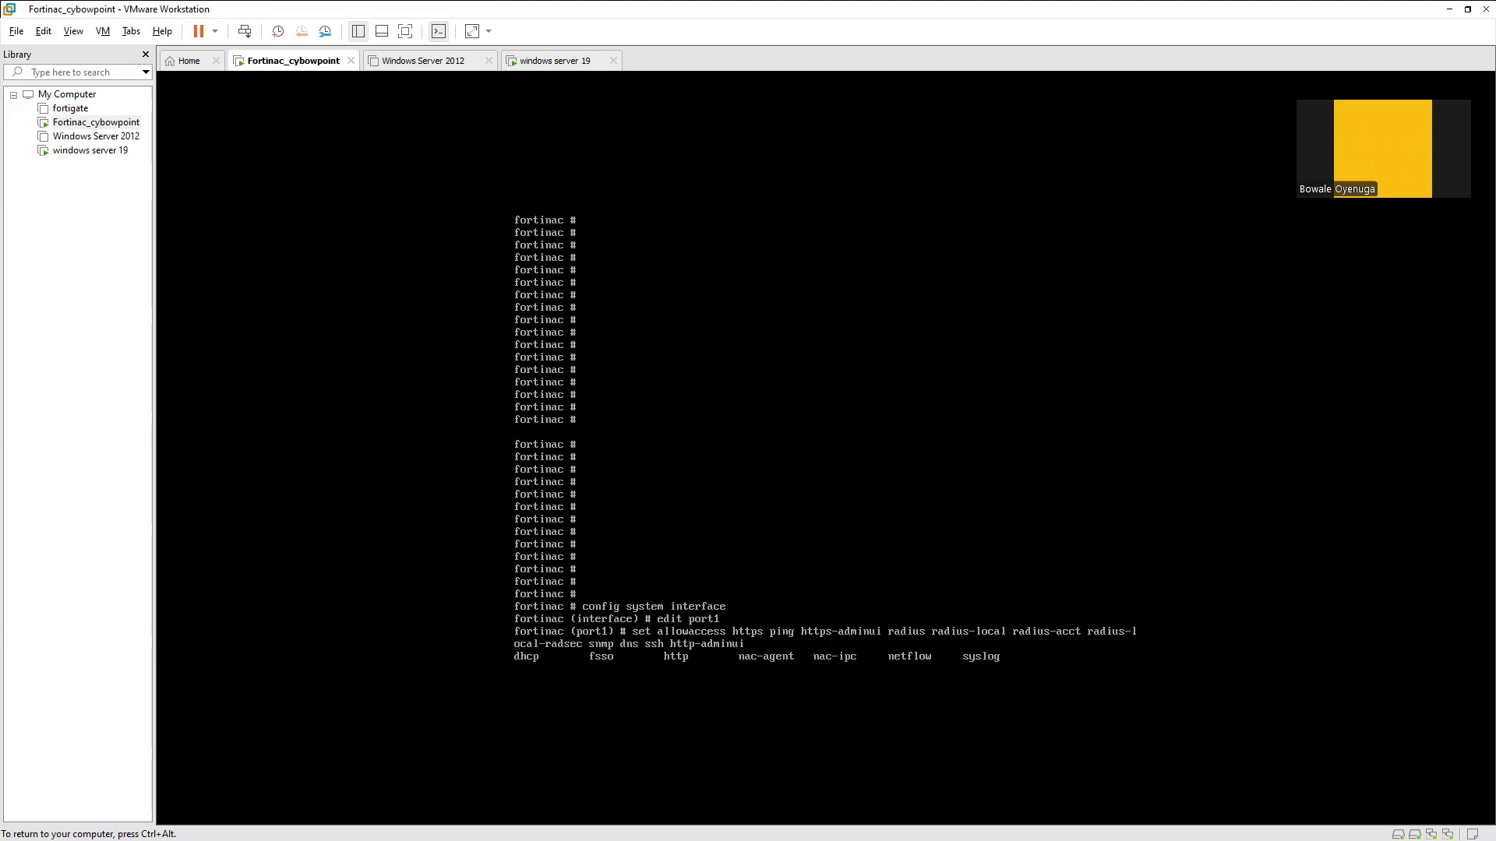
Add nac-agent and netflow, commit the allowaccess line, and exit interface configuration with end
{"action": "type", "text": "nac-a"}
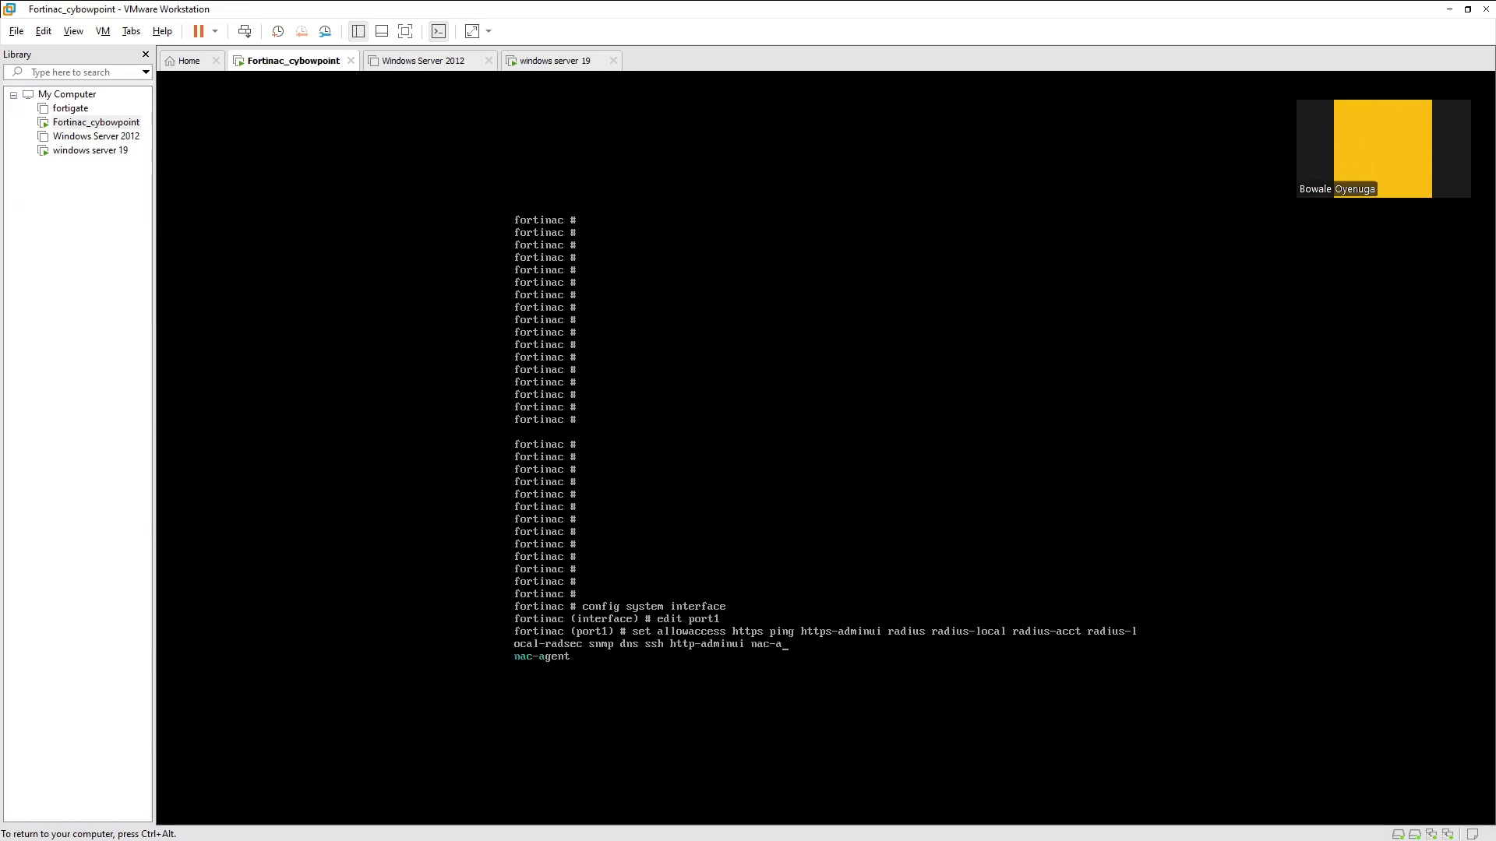
{"action": "key", "text": "Tab"}
{"action": "key", "text": "Tab"}
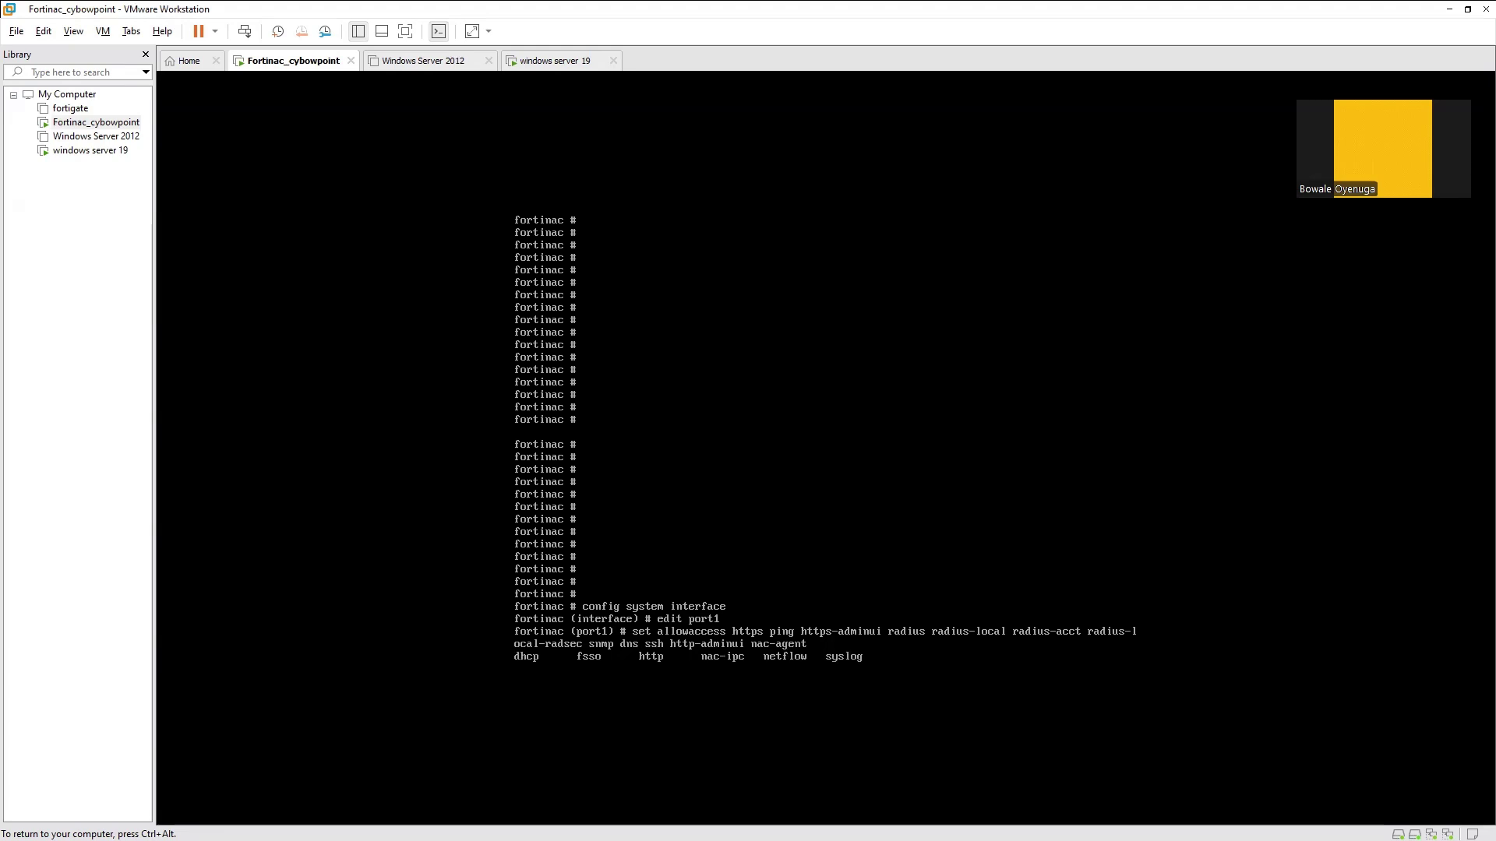
{"action": "type", "text": "net"}
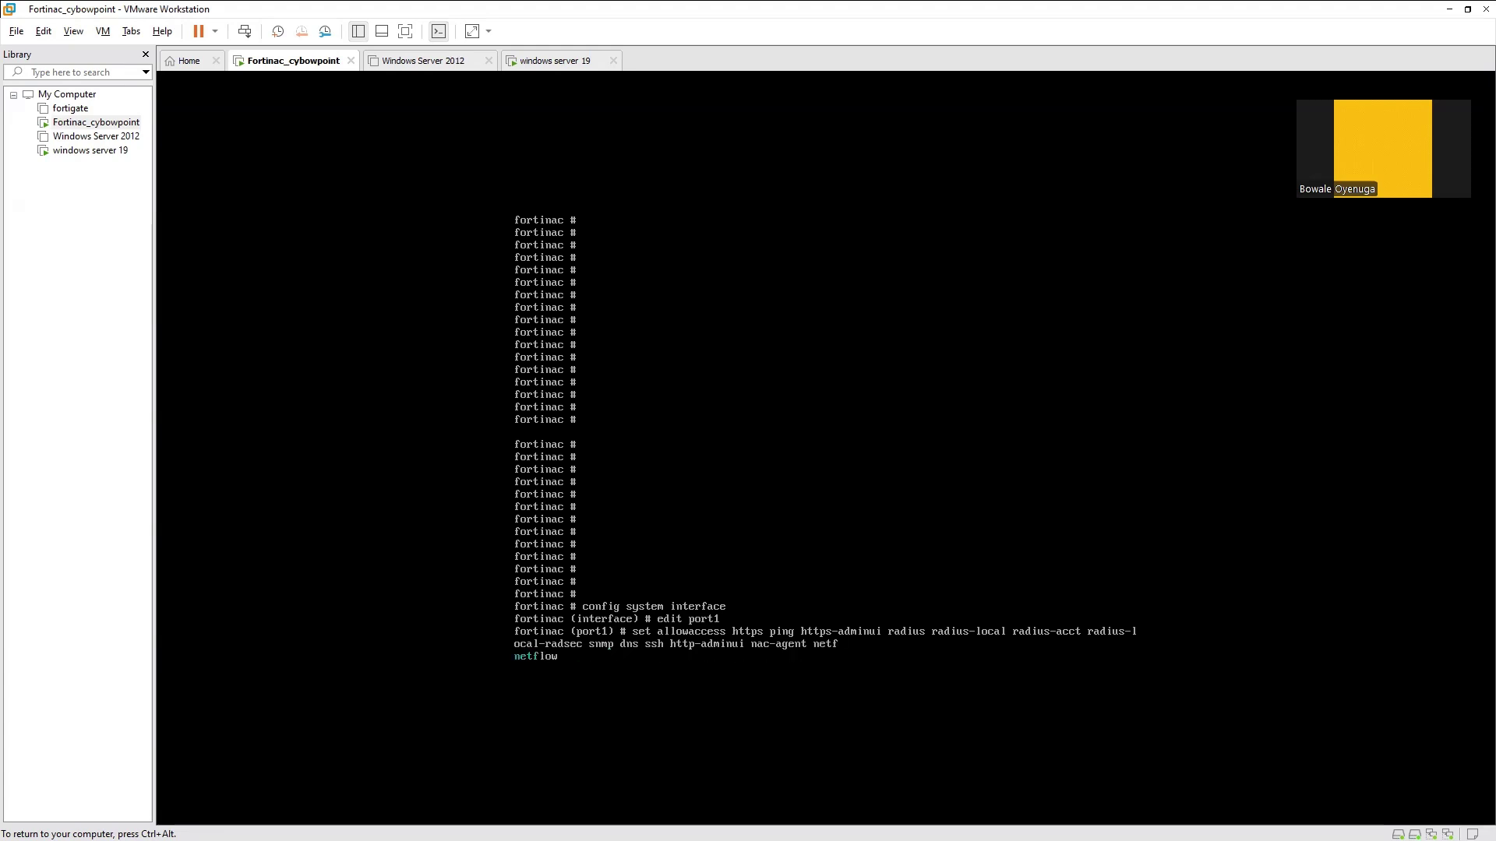
{"action": "type", "text": "f"}
{"action": "key", "text": "Tab"}
{"action": "key", "text": "Return"}
{"action": "type", "text": "end"}
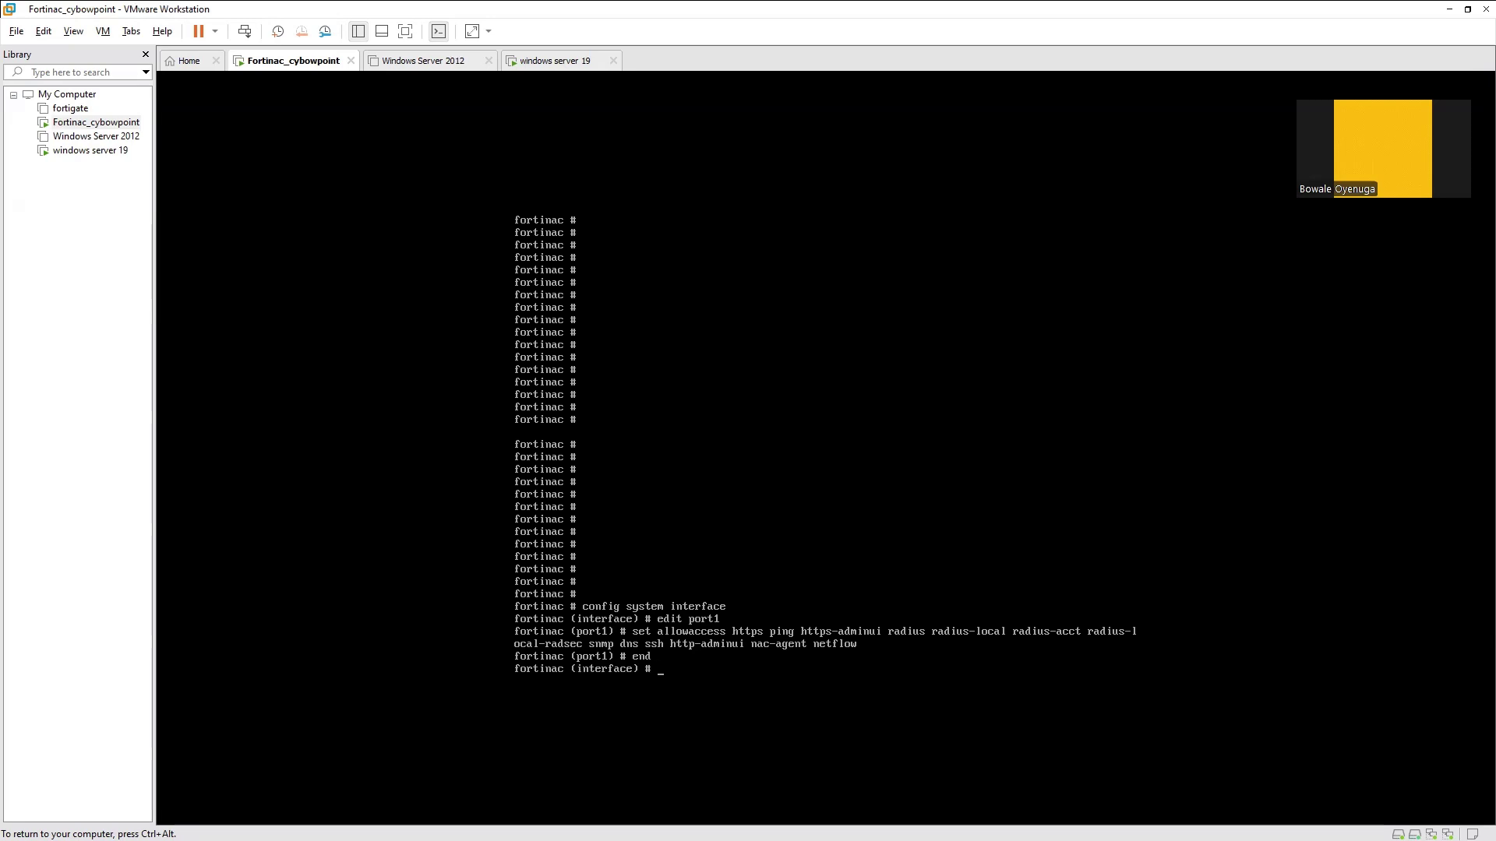
{"action": "type", "text": "nd"}
{"action": "key", "text": "Return"}
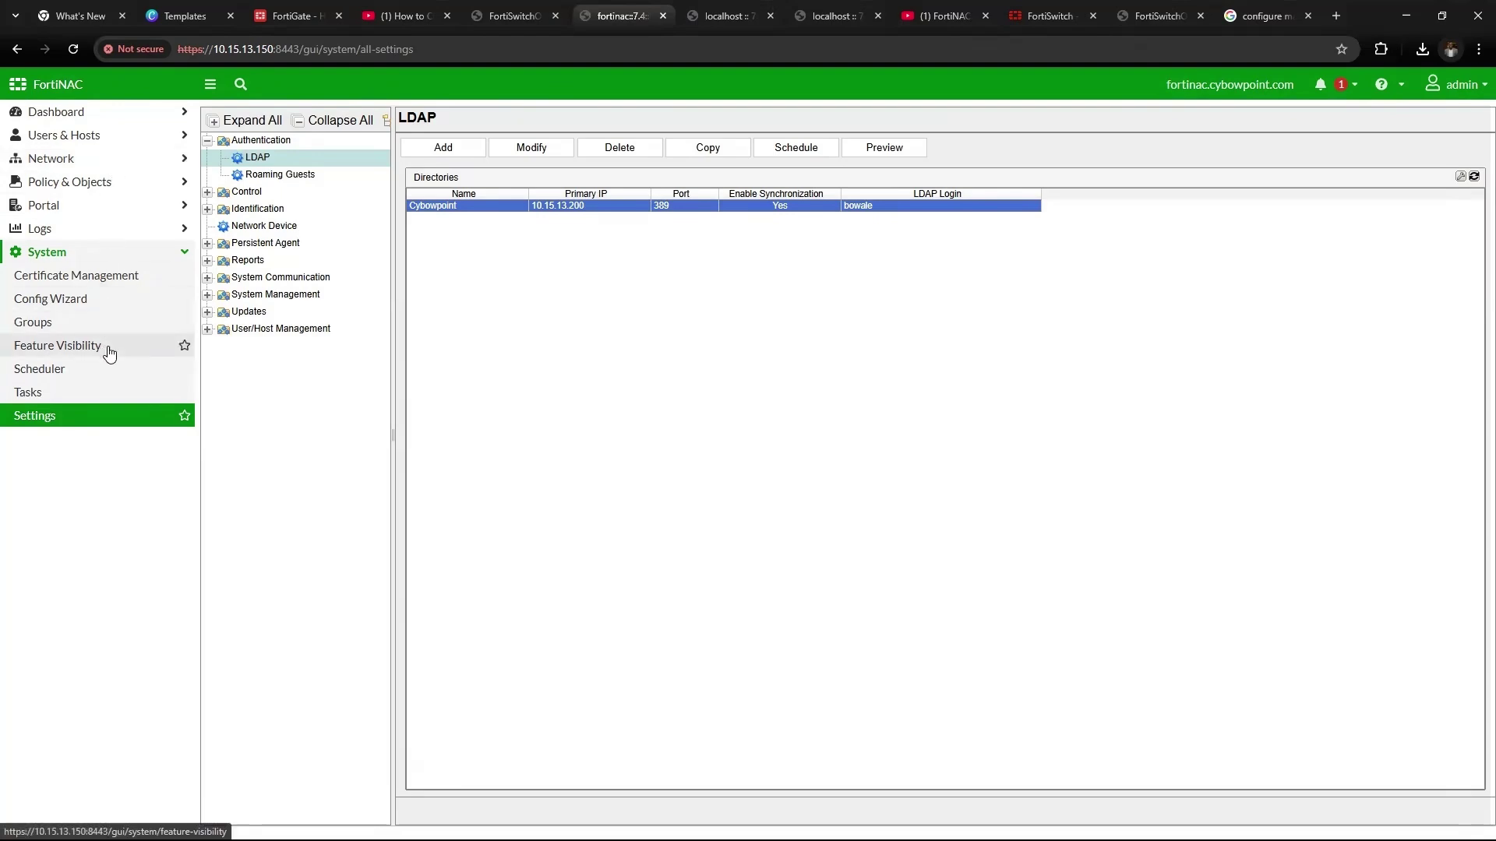
{"action": "left_click", "coordinate": [41, 306]}
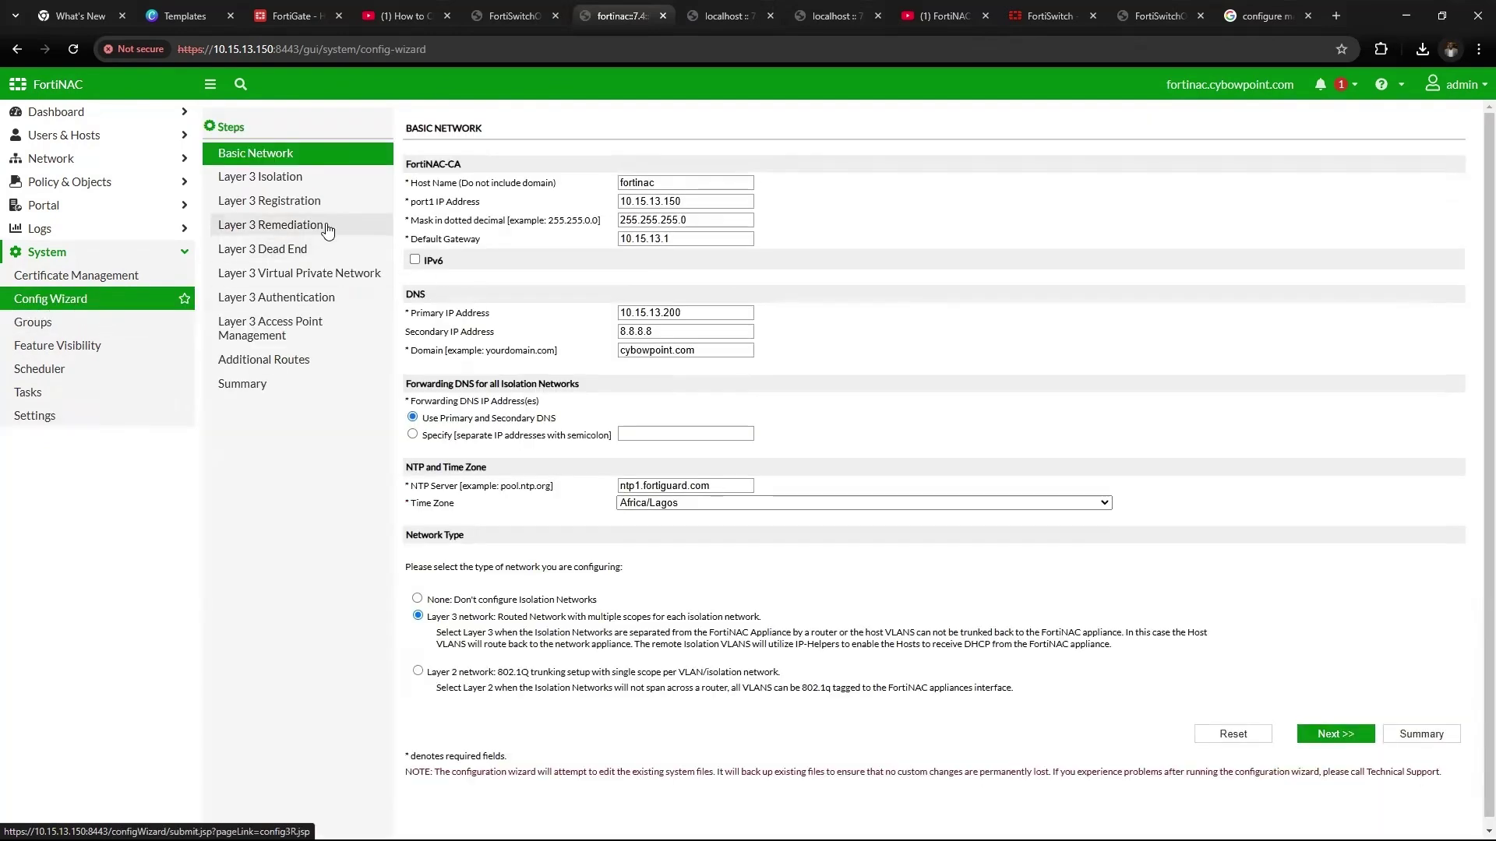
{"action": "double_click", "coordinate": [665, 183]}
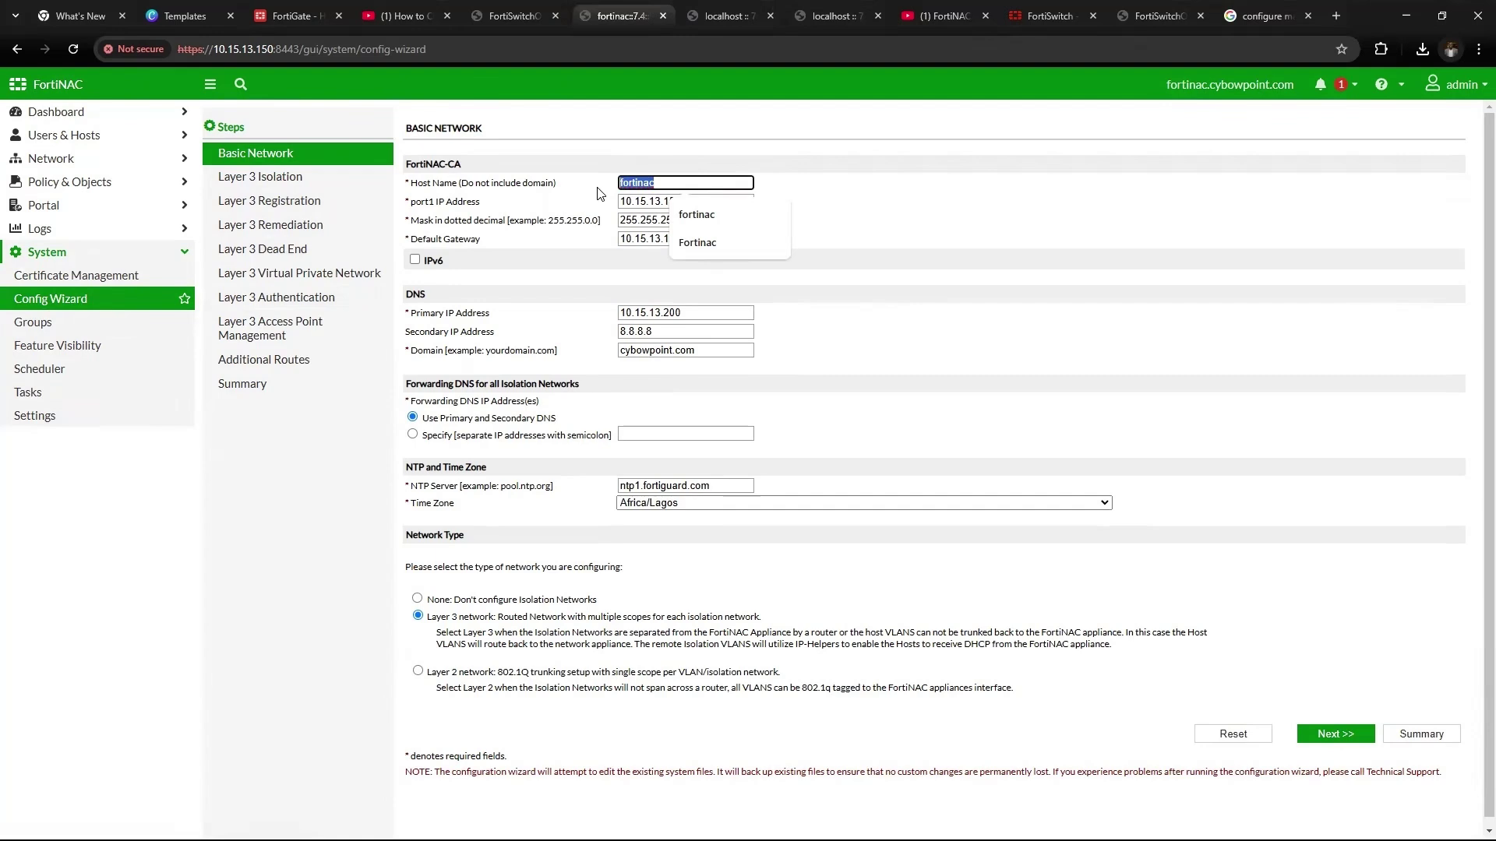
{"action": "left_click", "coordinate": [673, 182]}
{"action": "left_click_drag", "start_coordinate": [670, 179], "coordinate": [611, 185]}
{"action": "left_click", "coordinate": [673, 182]}
{"action": "left_click", "coordinate": [946, 270]}
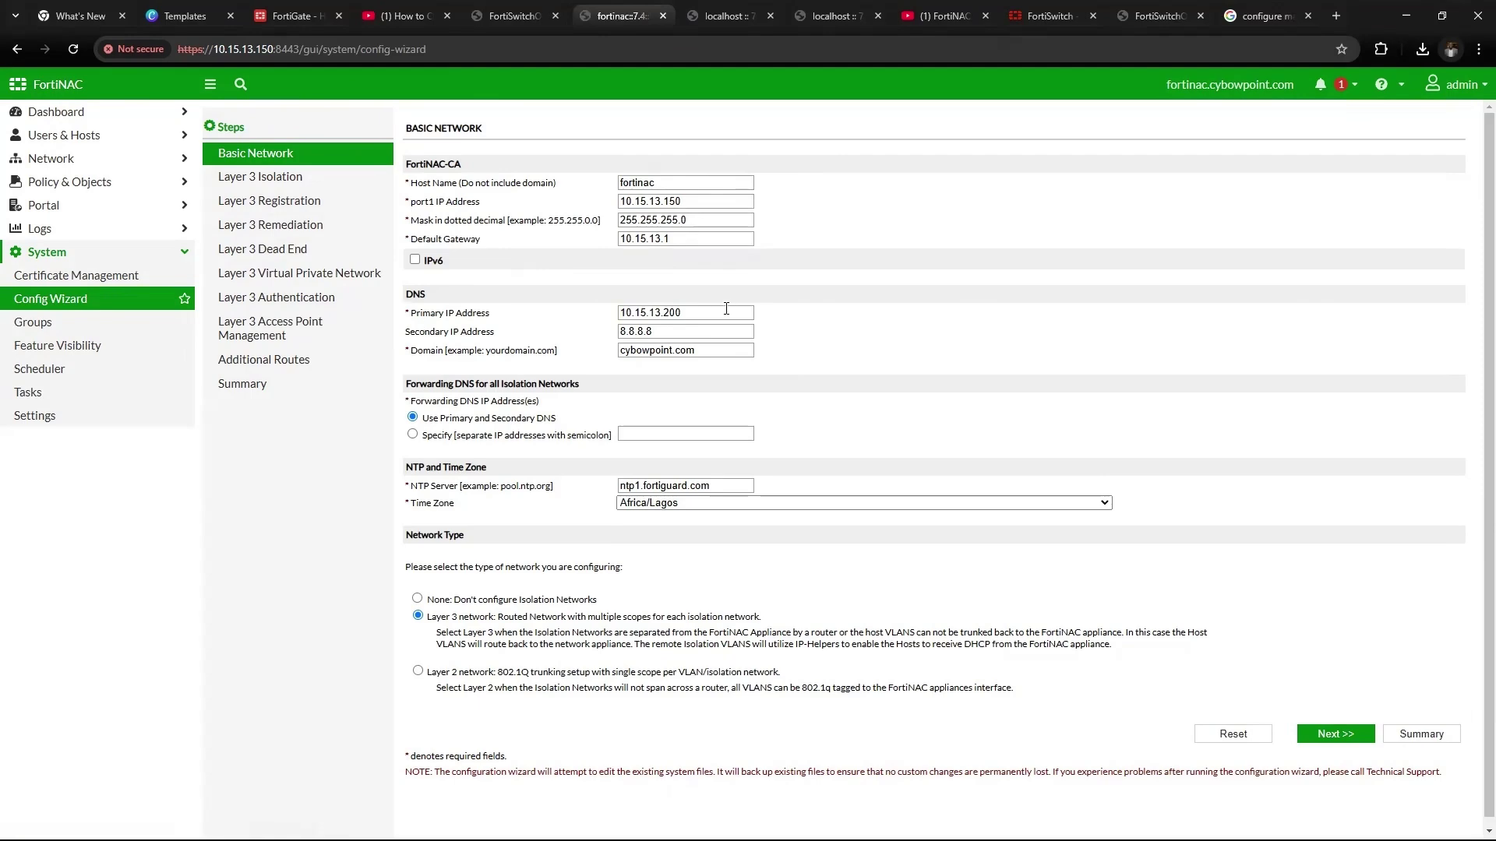
{"action": "left_click_drag", "start_coordinate": [726, 308], "coordinate": [608, 315]}
{"action": "left_click_drag", "start_coordinate": [726, 350], "coordinate": [600, 366]}
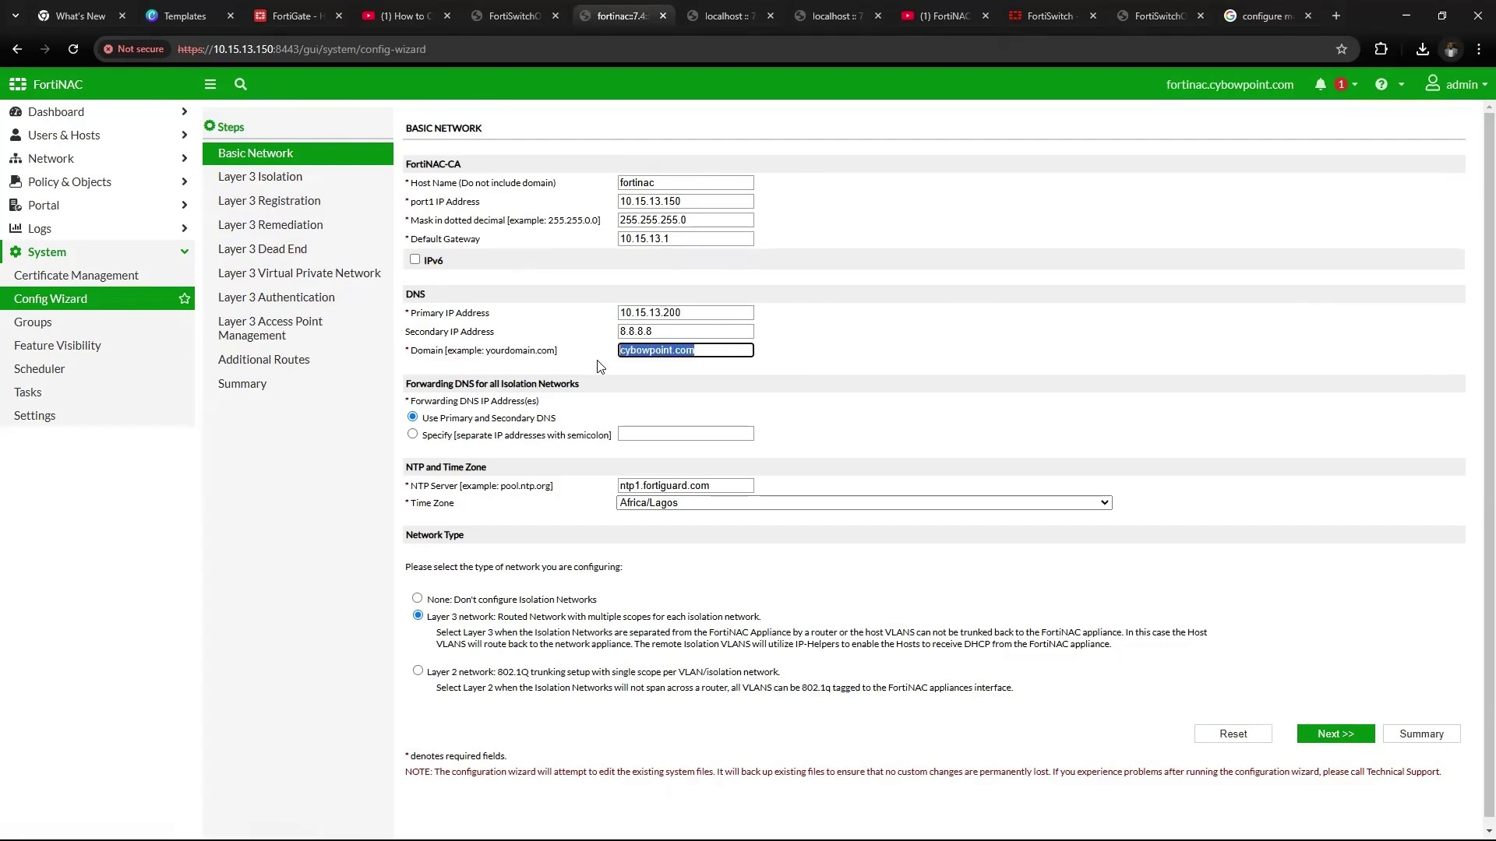
{"action": "left_click_drag", "start_coordinate": [701, 312], "coordinate": [604, 319]}
{"action": "left_click", "coordinate": [733, 352]}
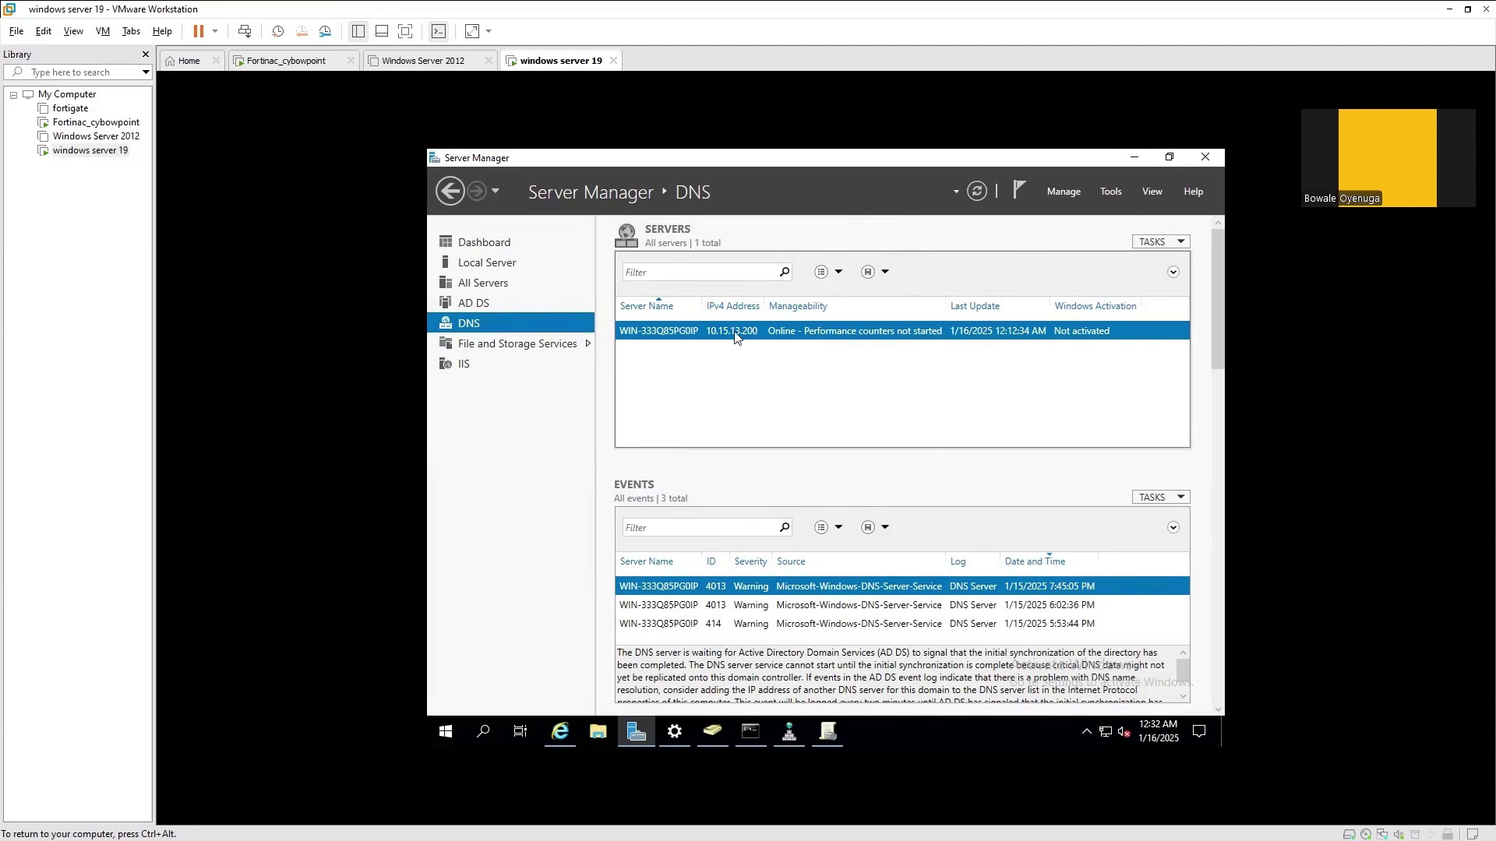
Open DNS Manager and find the fortinac host record at 10.15.13.150 in the cybowpoint.com zone
{"action": "right_click", "coordinate": [733, 337]}
{"action": "left_click", "coordinate": [779, 449]}
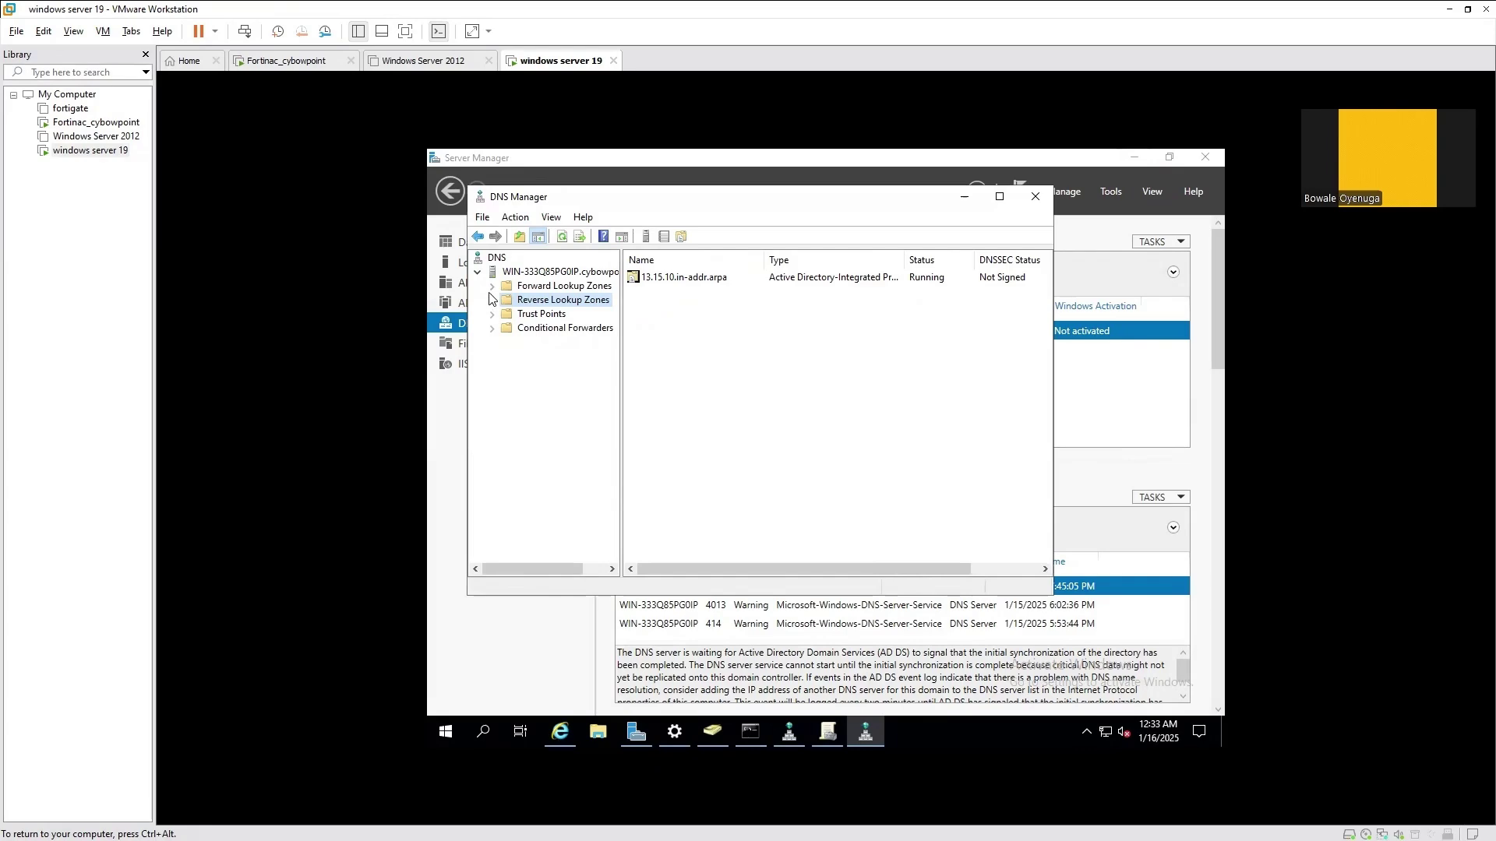
{"action": "left_click", "coordinate": [492, 286]}
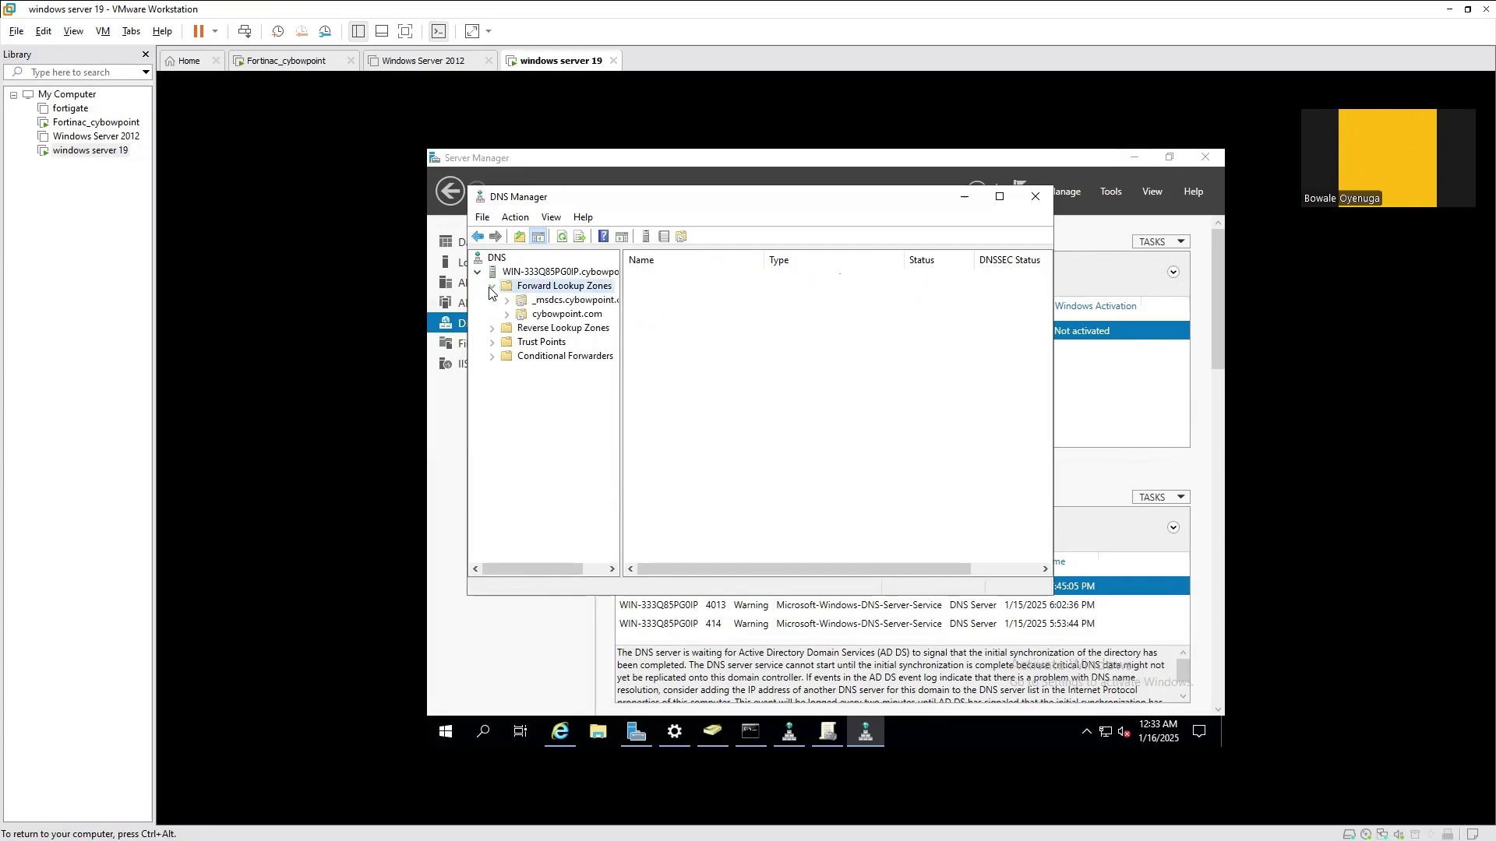
{"action": "double_click", "coordinate": [555, 316]}
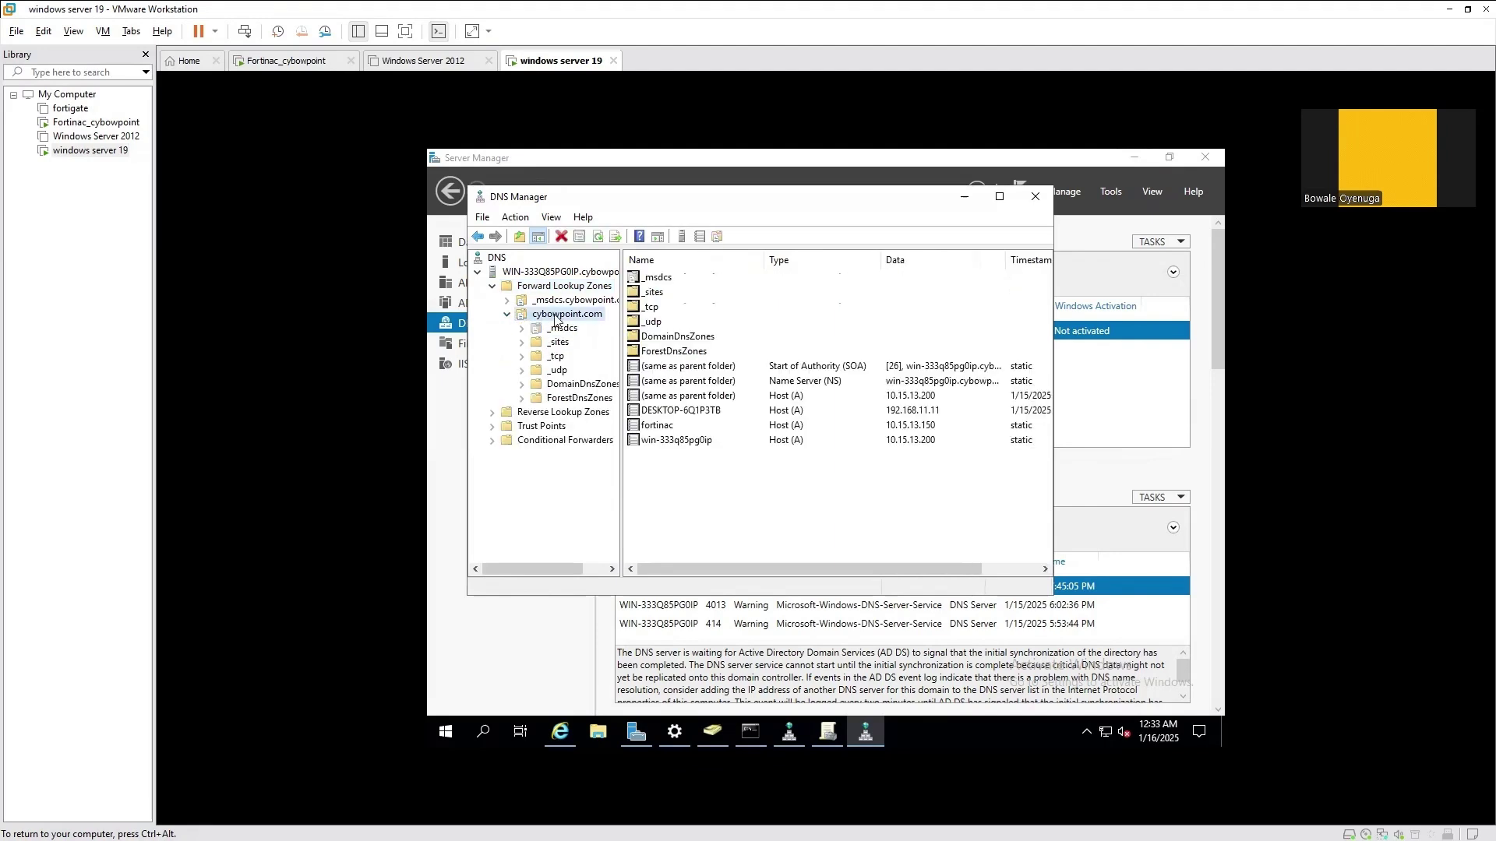
{"action": "left_click", "coordinate": [657, 426]}
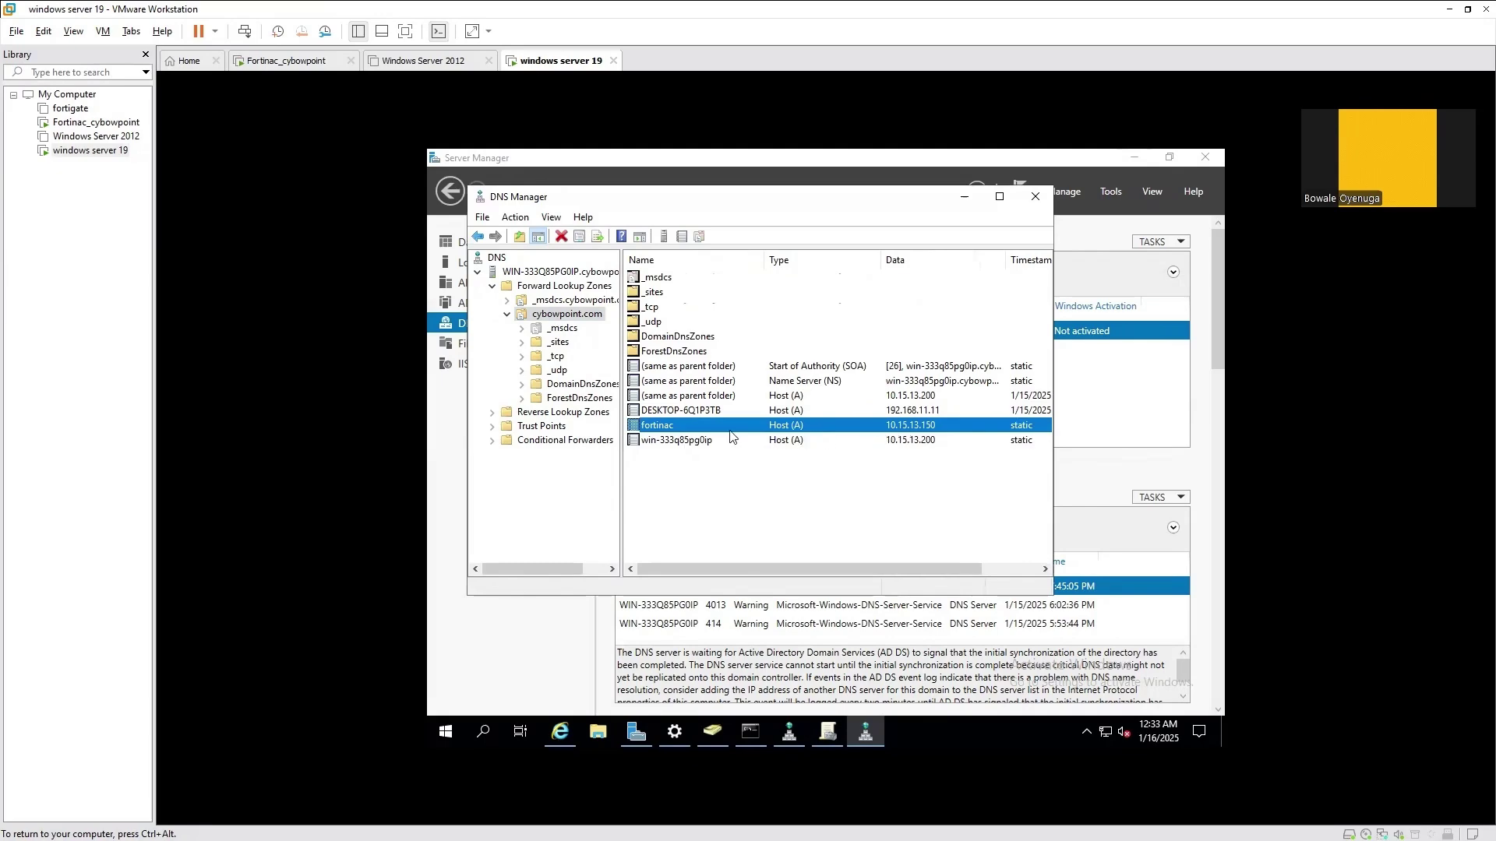
{"action": "key", "text": "super"}
{"action": "key", "text": "super"}
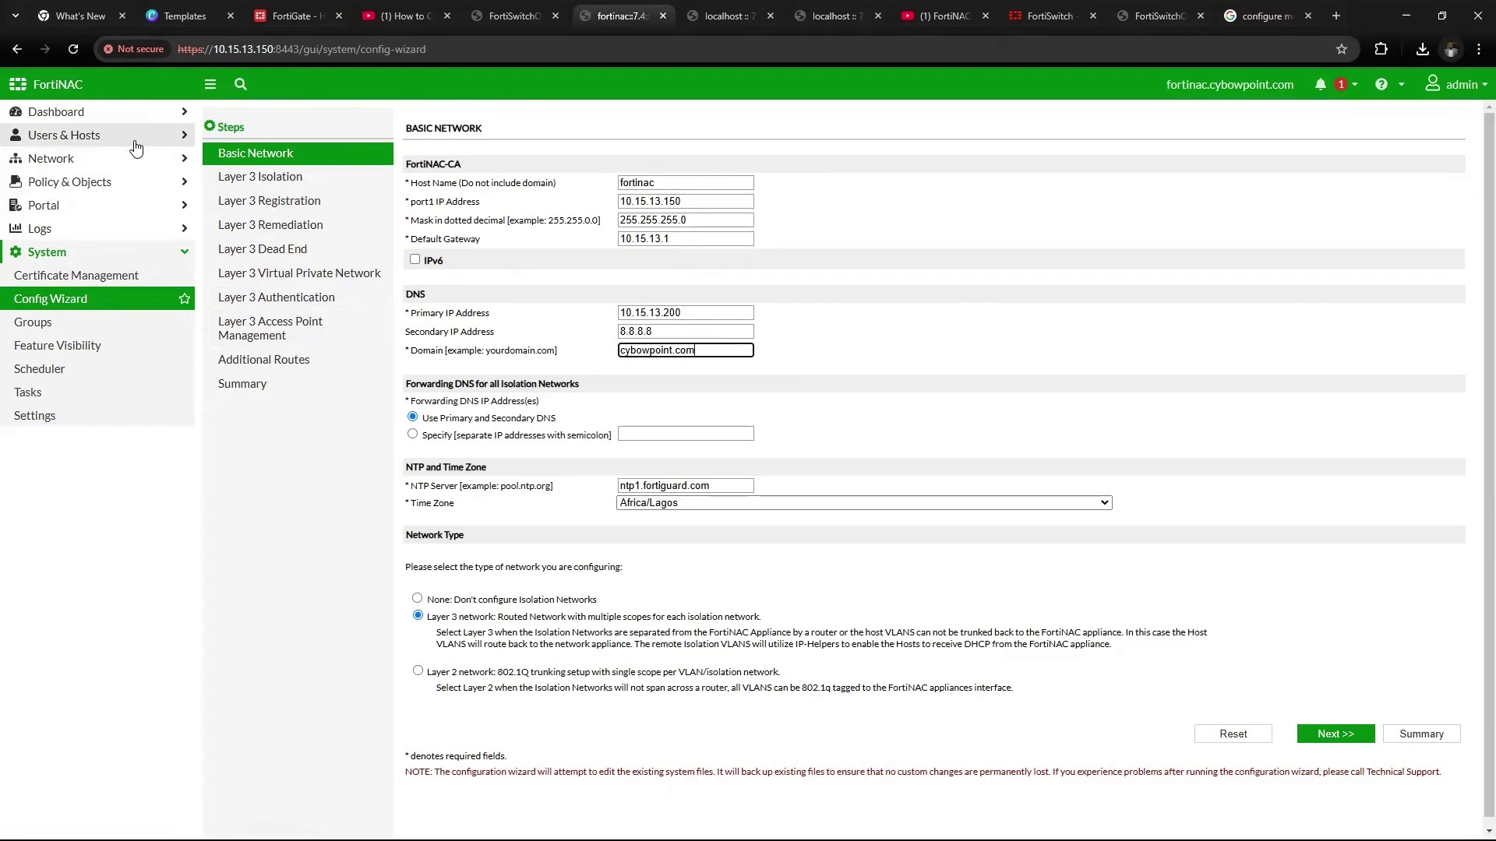
Open the RADIUS Winbind settings and select the Cybowpoint domain entry
{"action": "left_click", "coordinate": [139, 158]}
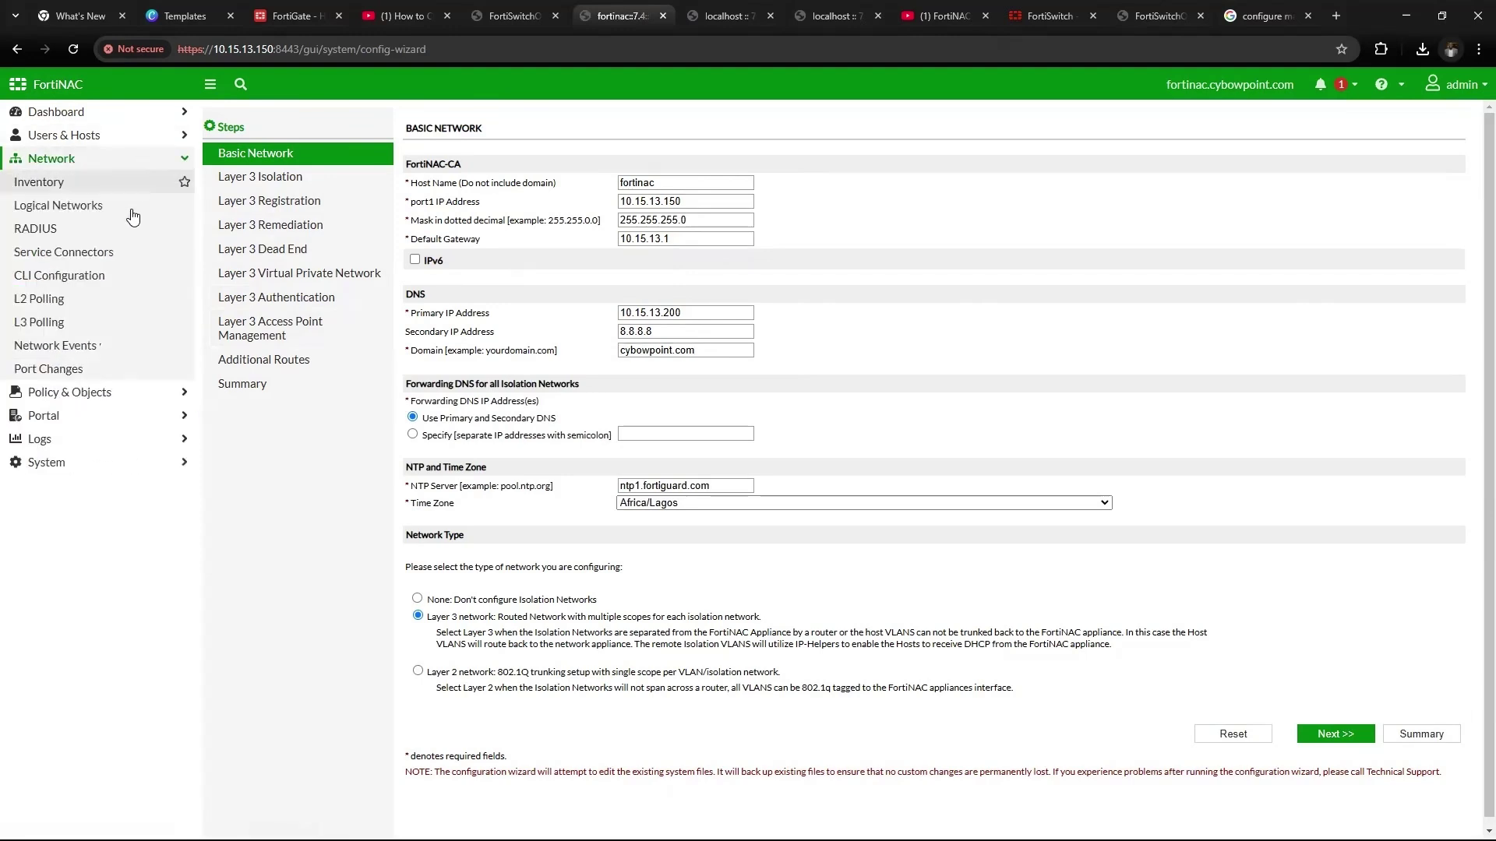
{"action": "left_click", "coordinate": [87, 233]}
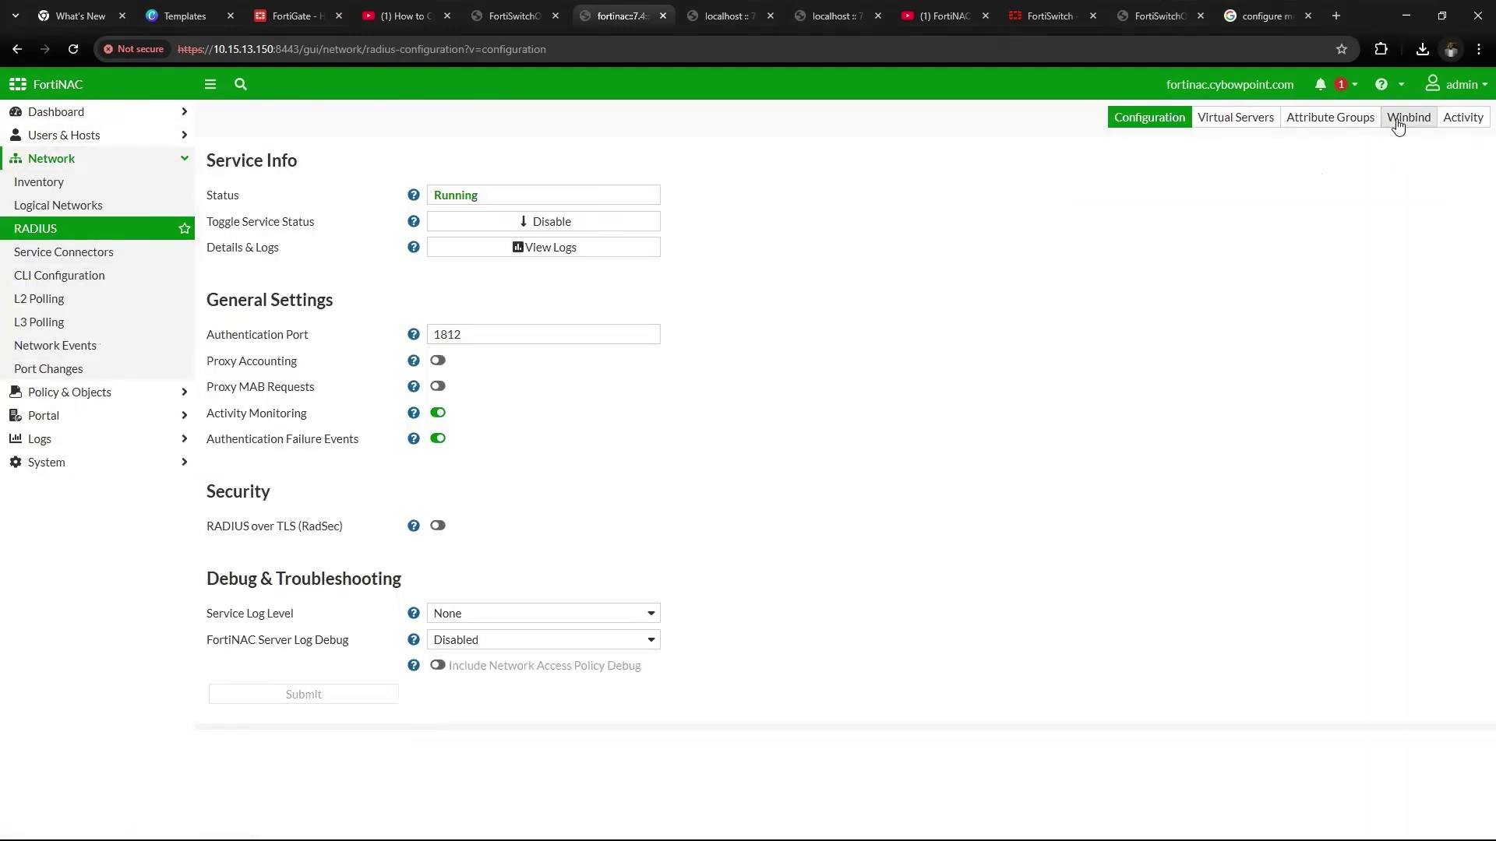
{"action": "left_click", "coordinate": [1400, 124]}
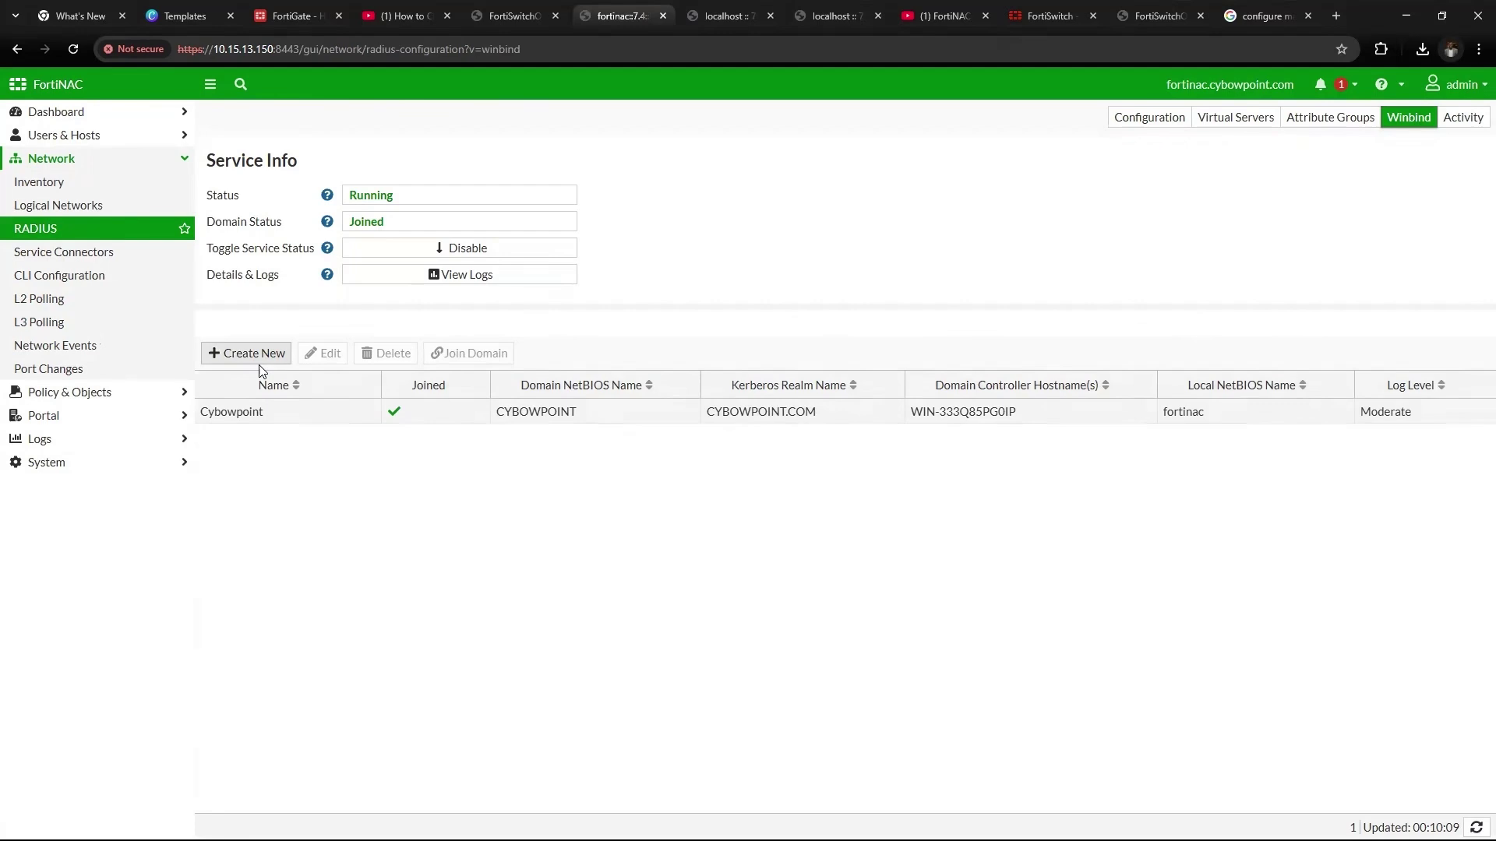
{"action": "left_click", "coordinate": [257, 415]}
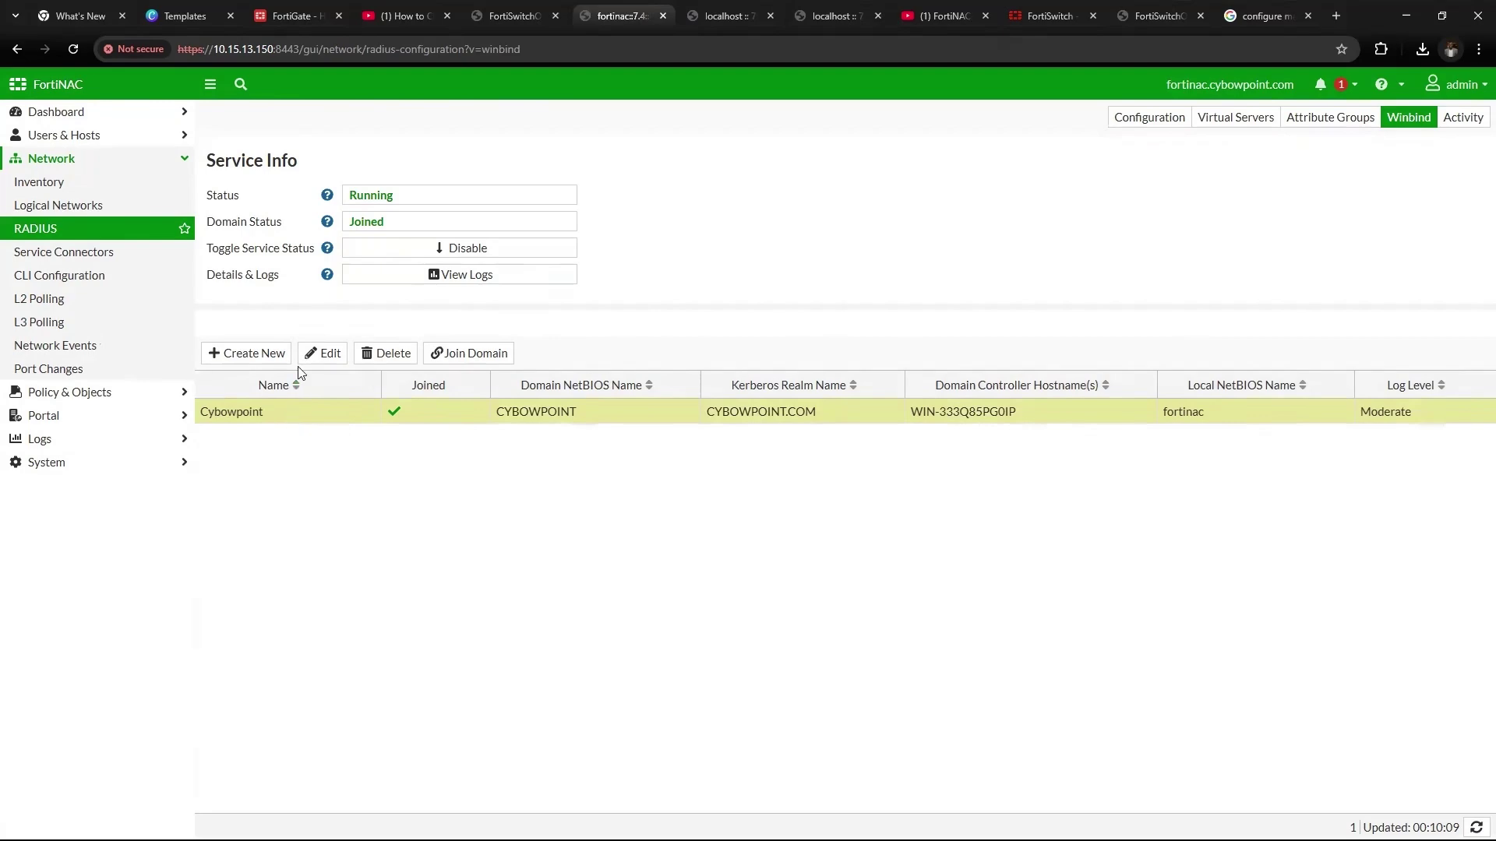
Review the Cybowpoint entry's name, NetBIOS name, Kerberos realm and domain controller fields
{"action": "left_click", "coordinate": [323, 353]}
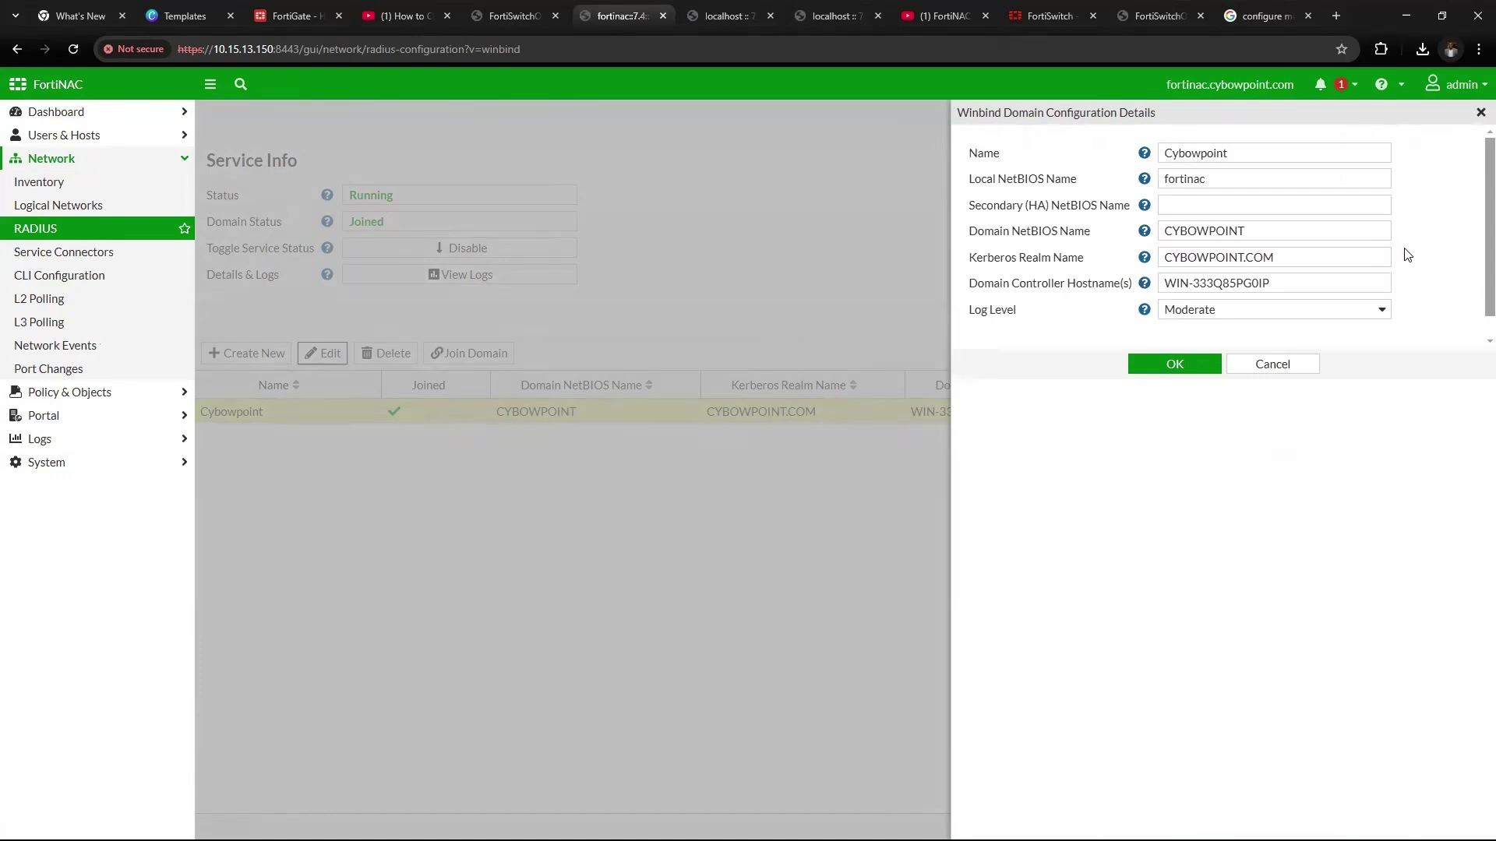
{"action": "left_click_drag", "start_coordinate": [1256, 155], "coordinate": [1166, 155]}
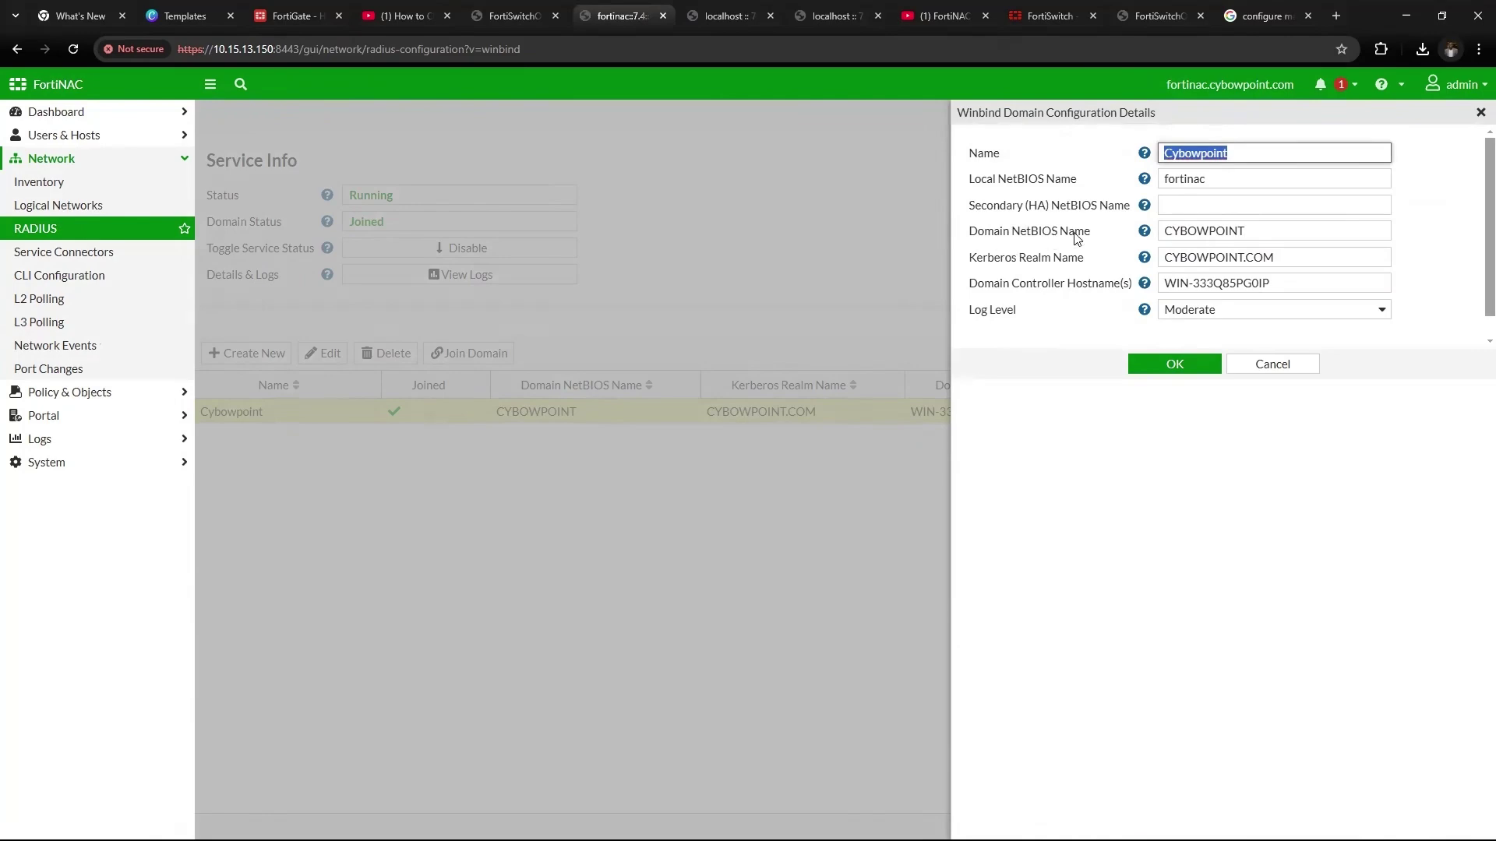
{"action": "left_click", "coordinate": [1282, 283]}
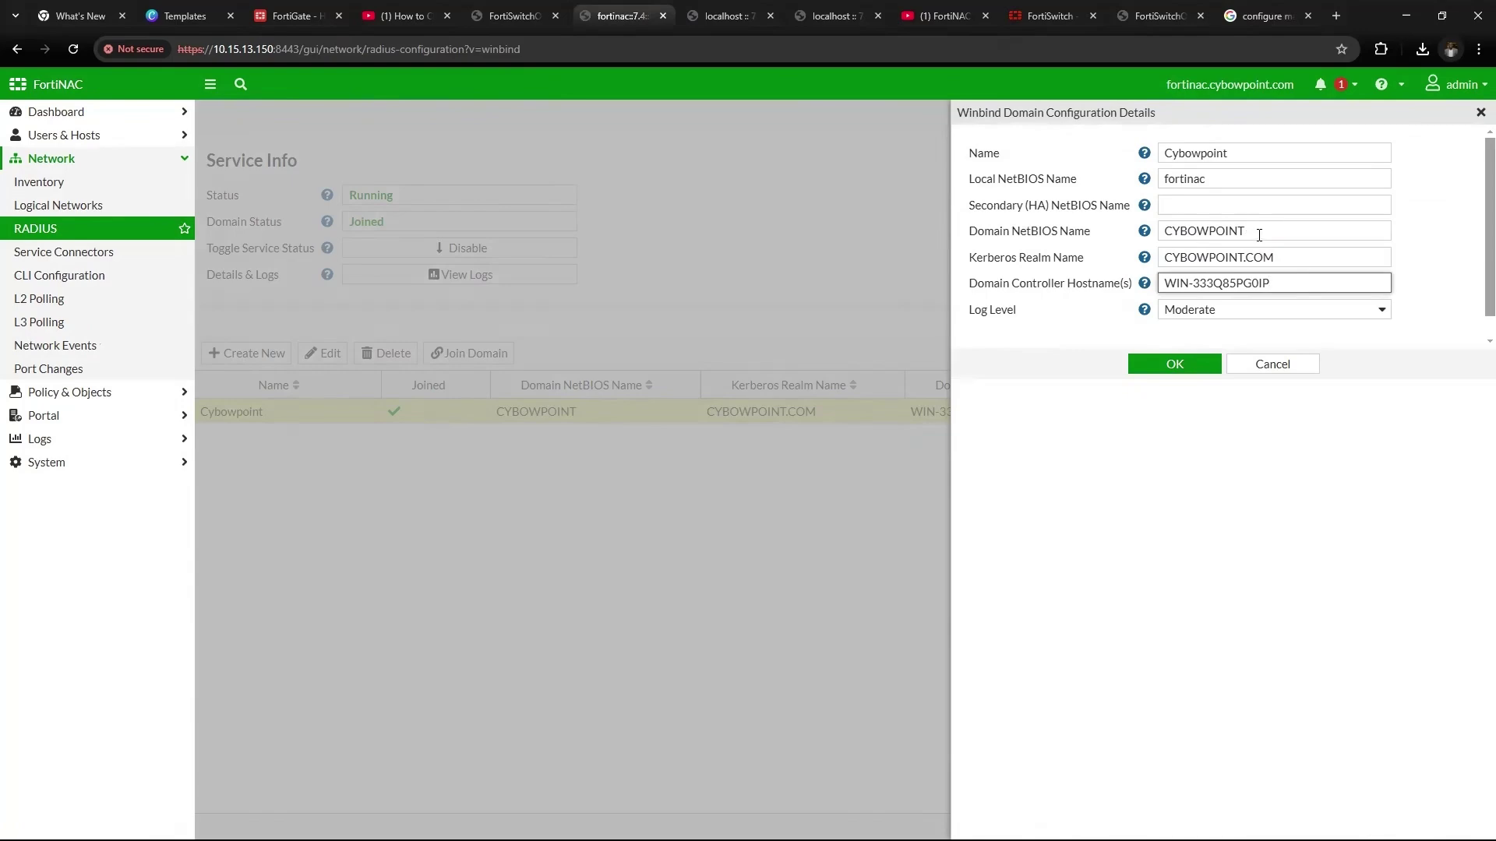
{"action": "double_click", "coordinate": [1259, 235]}
{"action": "key", "text": "Tab"}
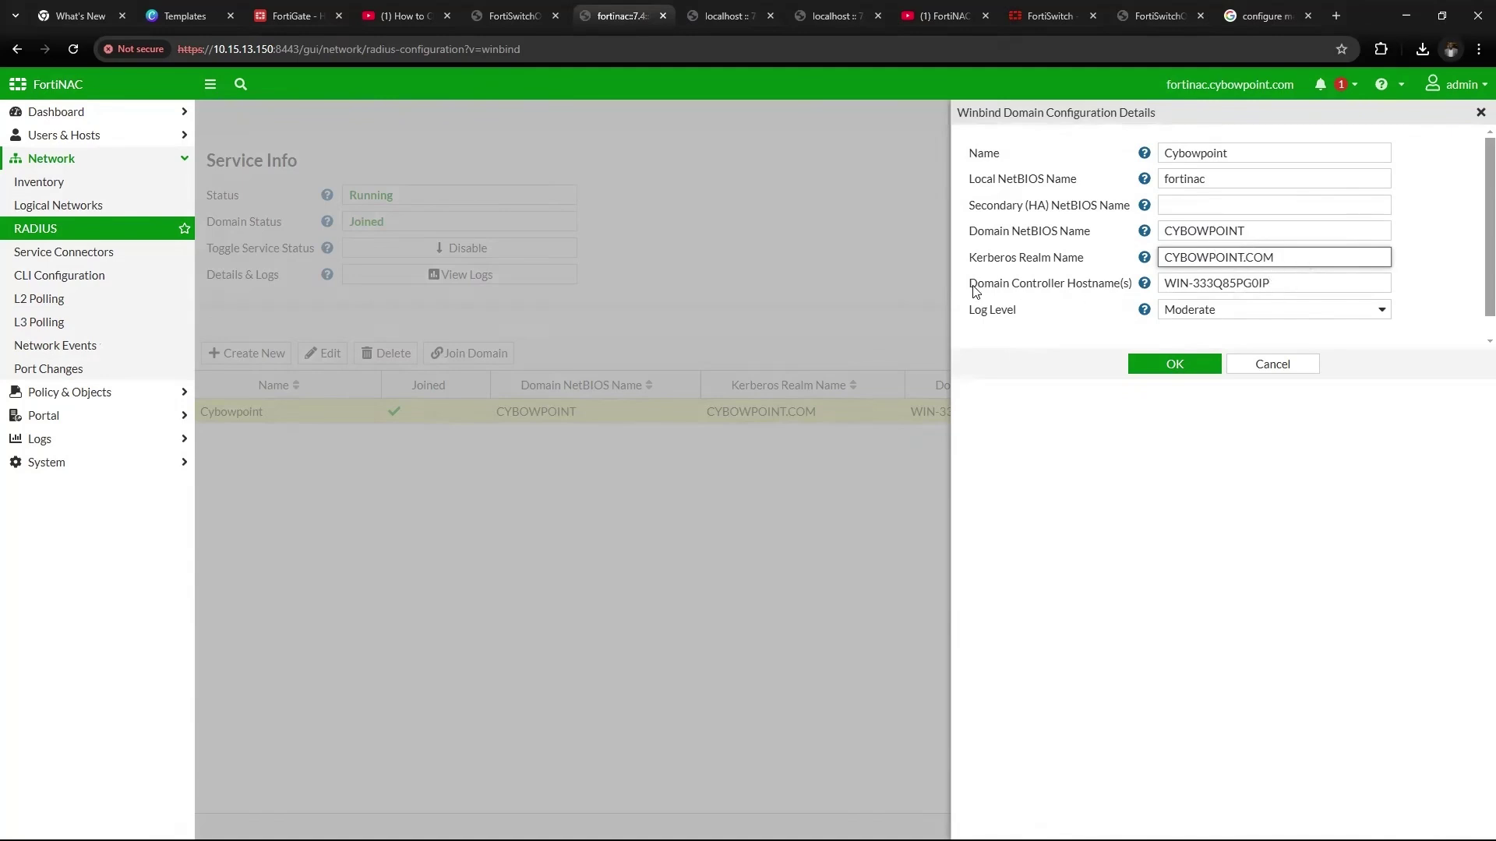
{"action": "left_click_drag", "start_coordinate": [1286, 284], "coordinate": [1153, 293]}
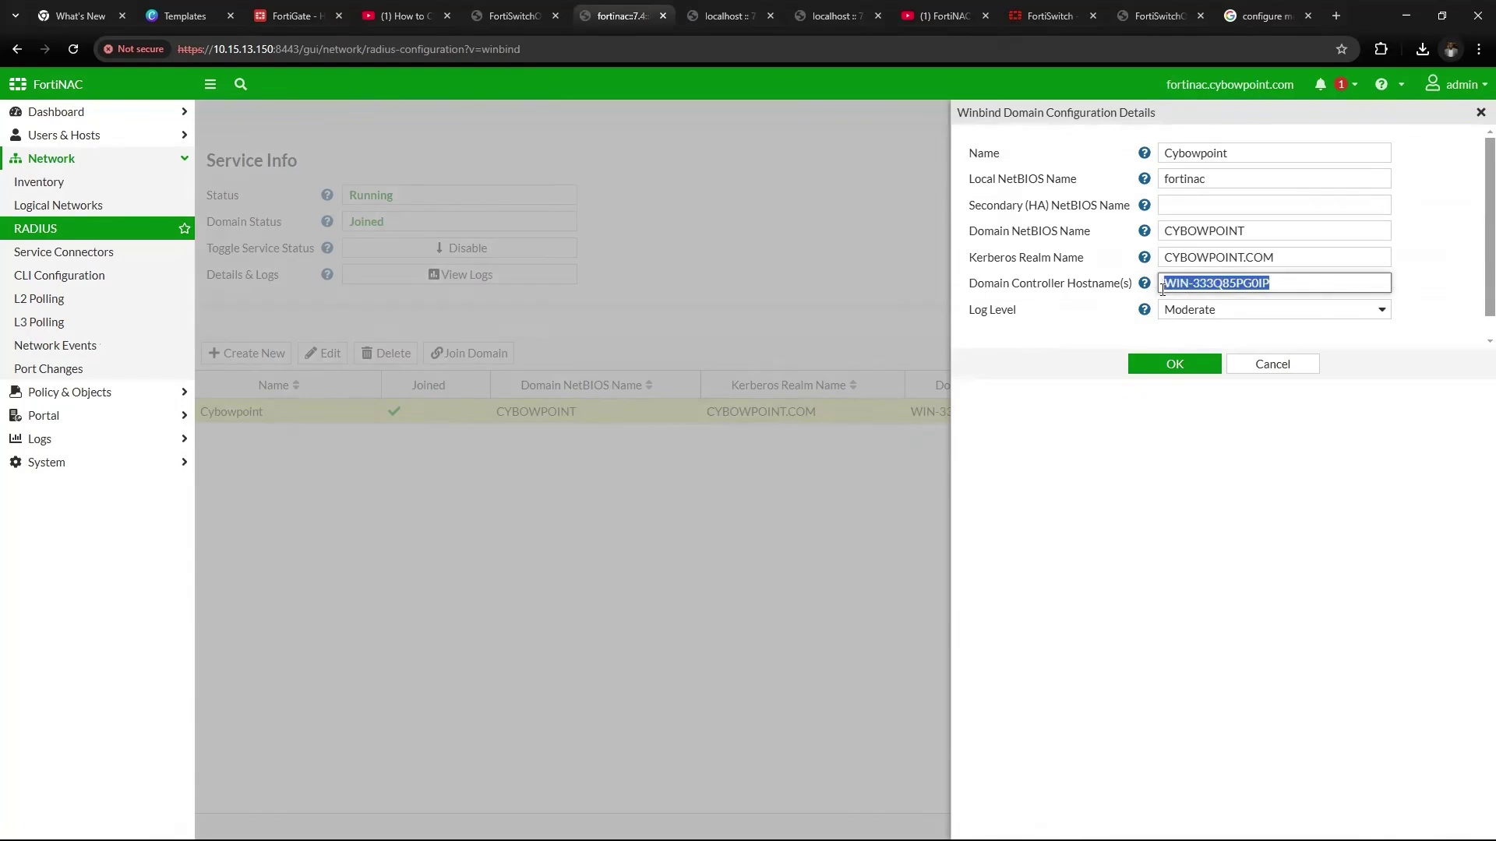
Apply the Cybowpoint Winbind settings and check the RADIUS Activity and Configuration views
{"action": "left_click", "coordinate": [1154, 366]}
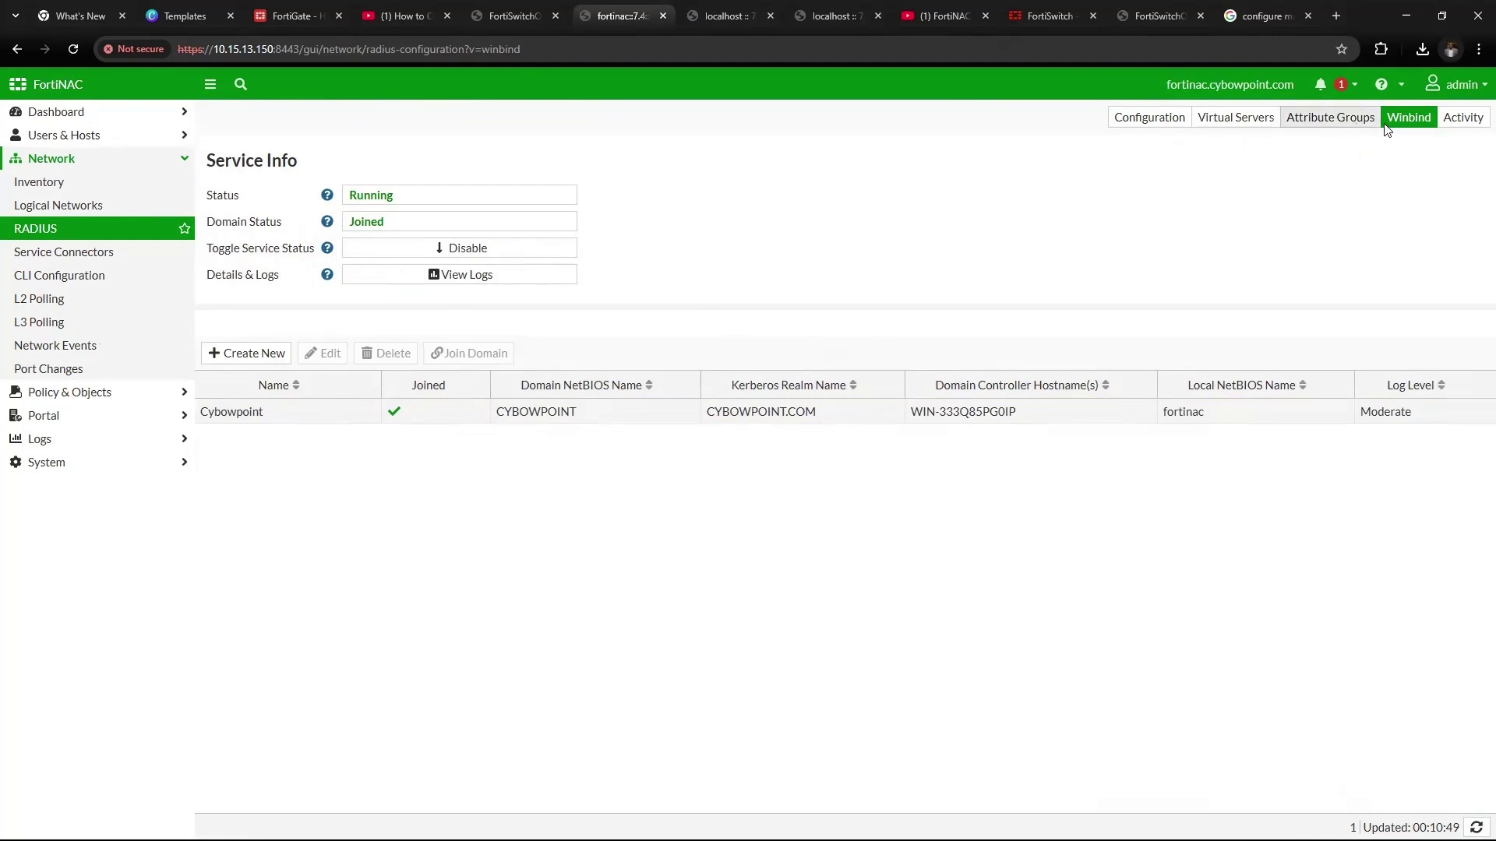
{"action": "left_click", "coordinate": [1445, 120]}
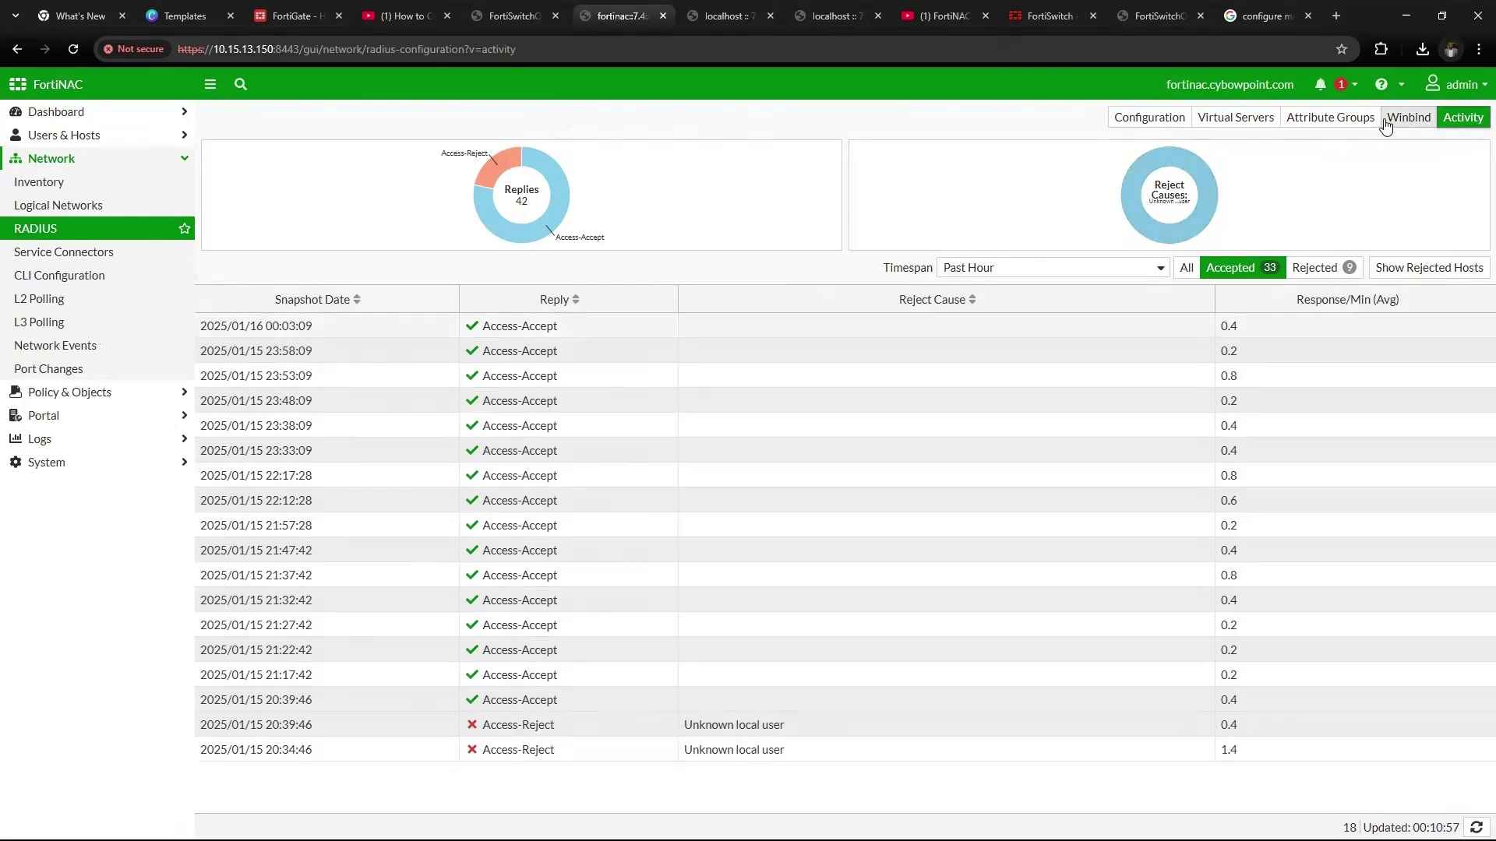
{"action": "left_click", "coordinate": [1179, 126]}
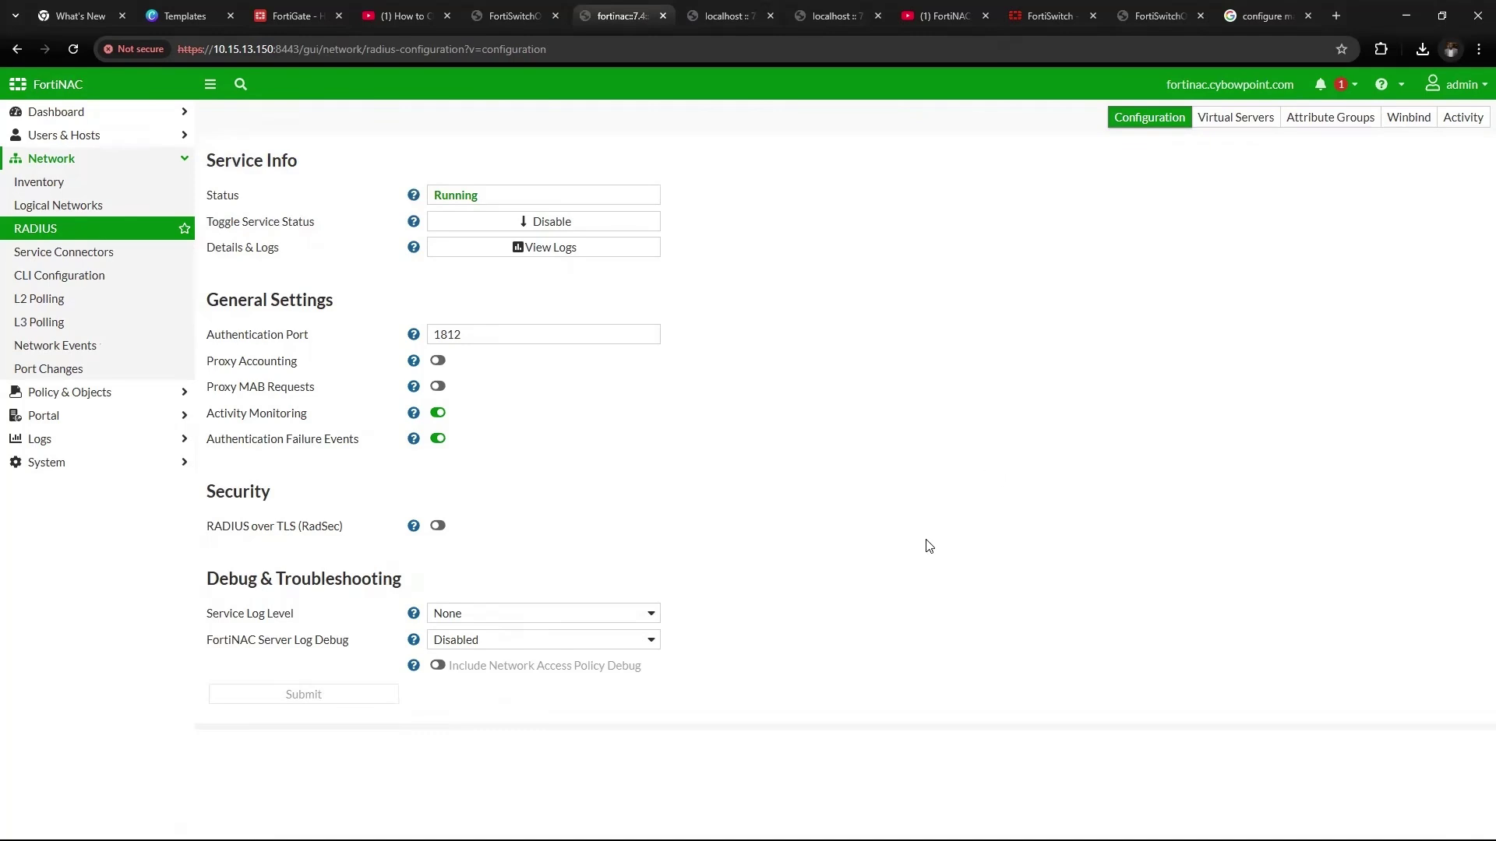
Show switch ACME_SW1's details from the Devices container in the network Inventory
{"action": "left_click", "coordinate": [106, 185]}
{"action": "left_click", "coordinate": [222, 150]}
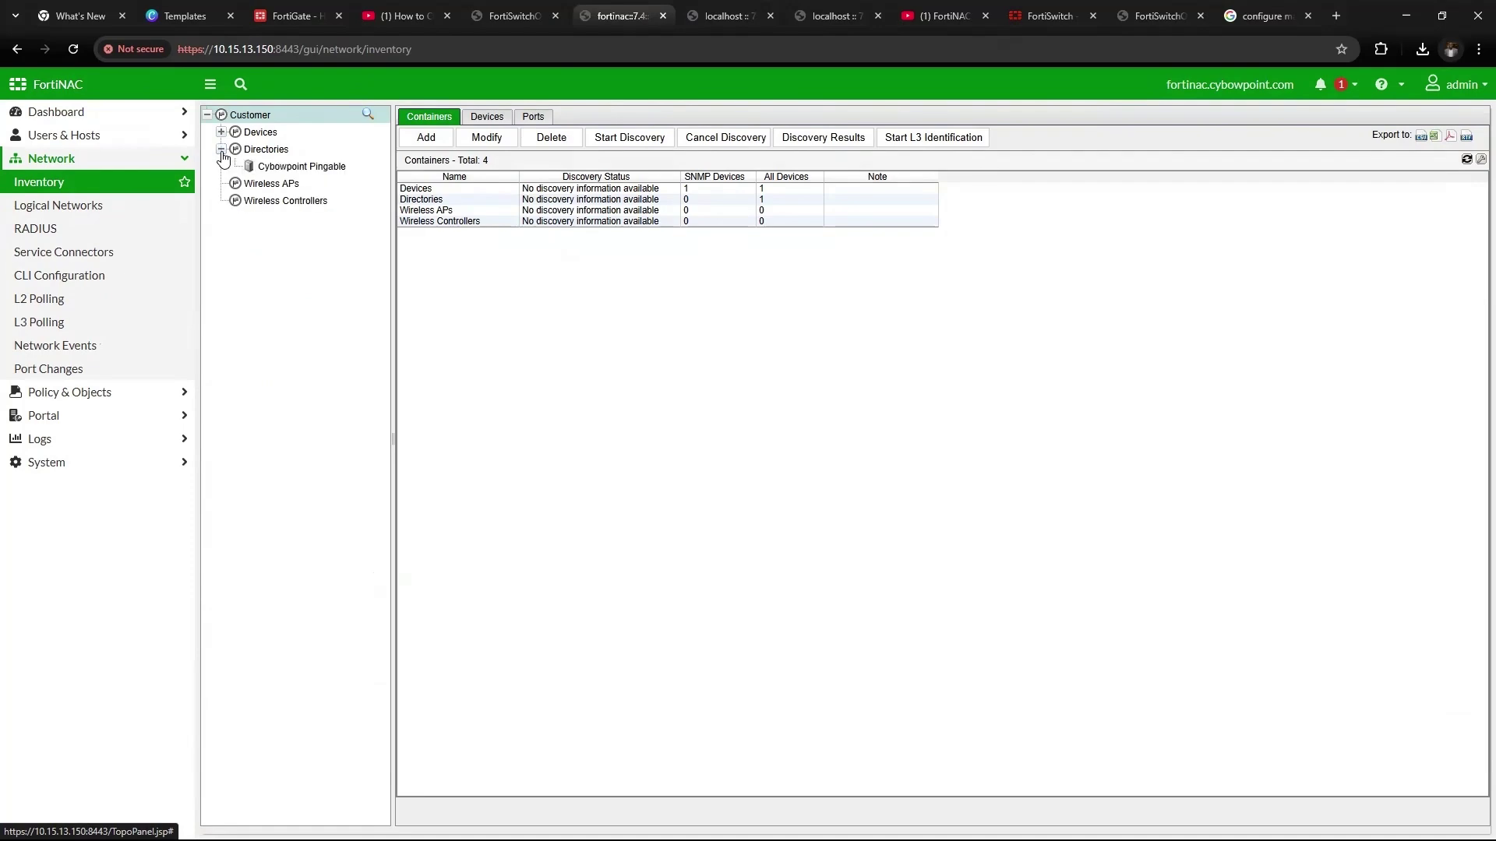
{"action": "left_click", "coordinate": [223, 133]}
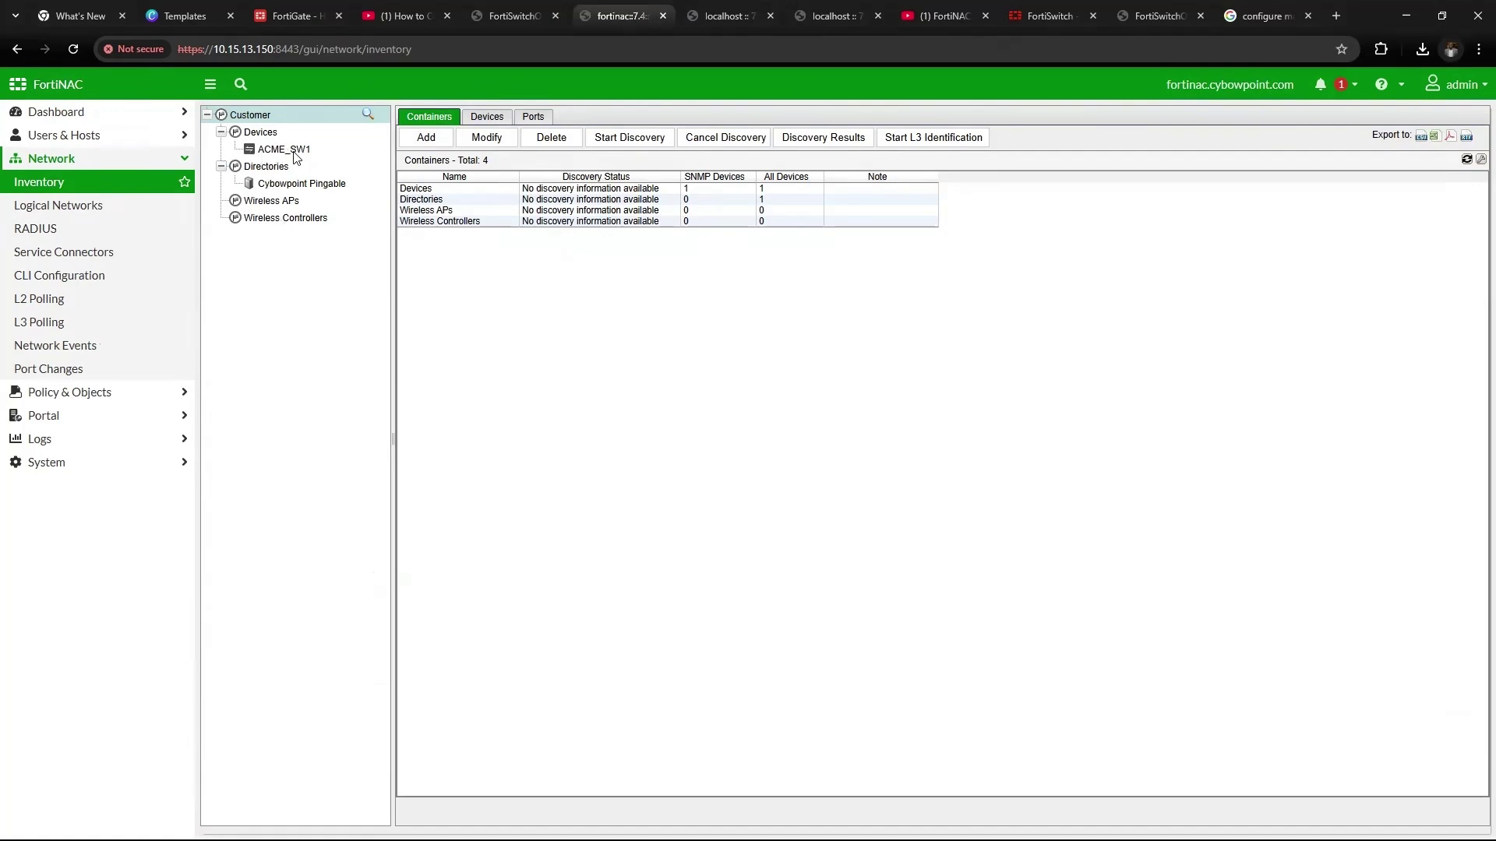
{"action": "left_click", "coordinate": [263, 152]}
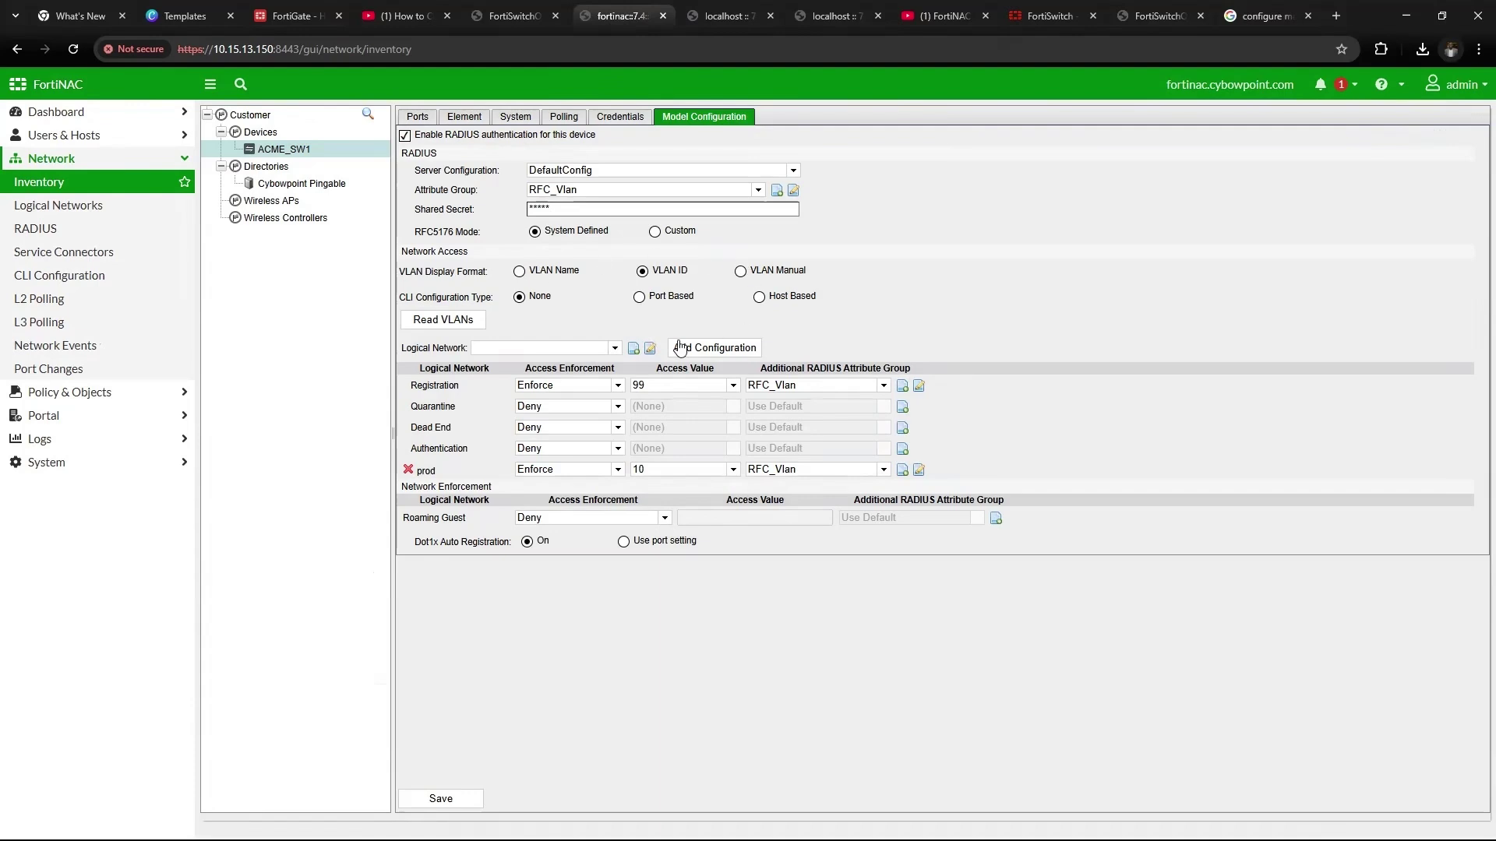
Save ACME_SW1's RADIUS model configuration, leaving the shared secret unchanged
{"action": "left_click", "coordinate": [543, 212]}
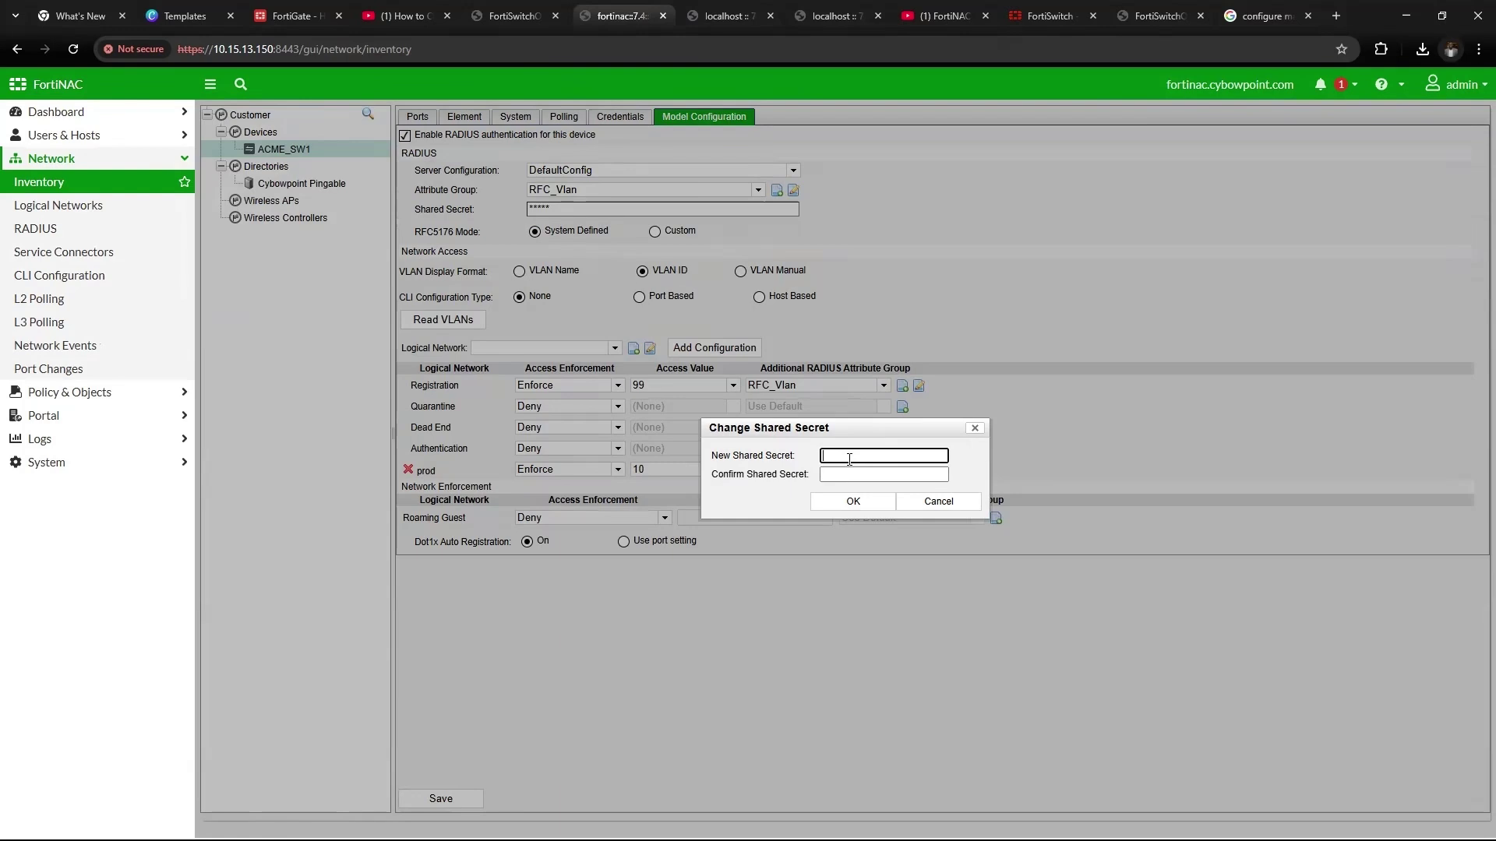
{"action": "left_click", "coordinate": [974, 428]}
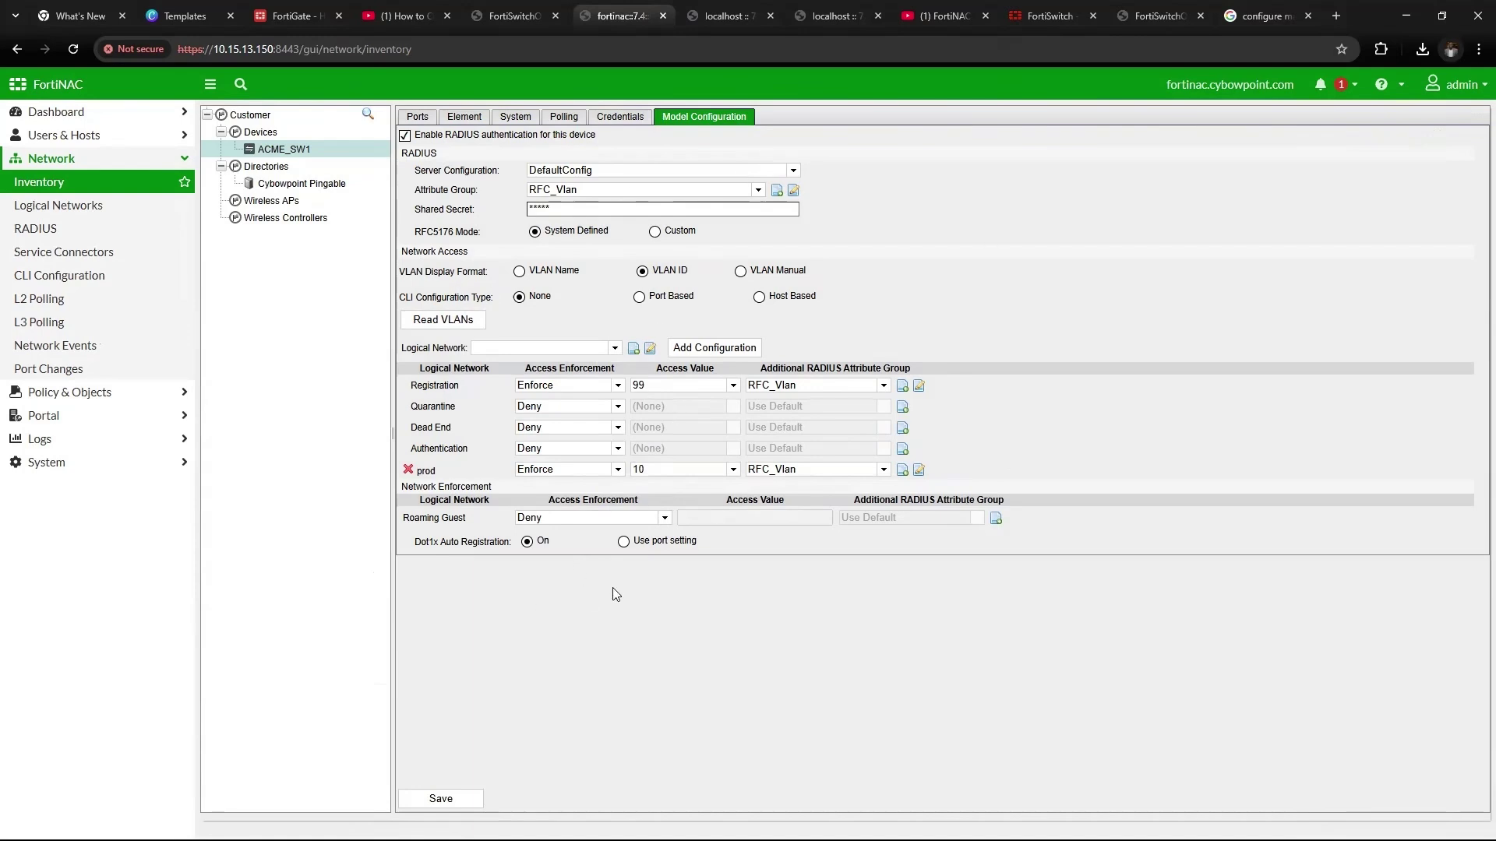
{"action": "left_click", "coordinate": [441, 798]}
Log back in to the FortiSwitch web interface as admin with the account password
{"action": "left_click", "coordinate": [1050, 20]}
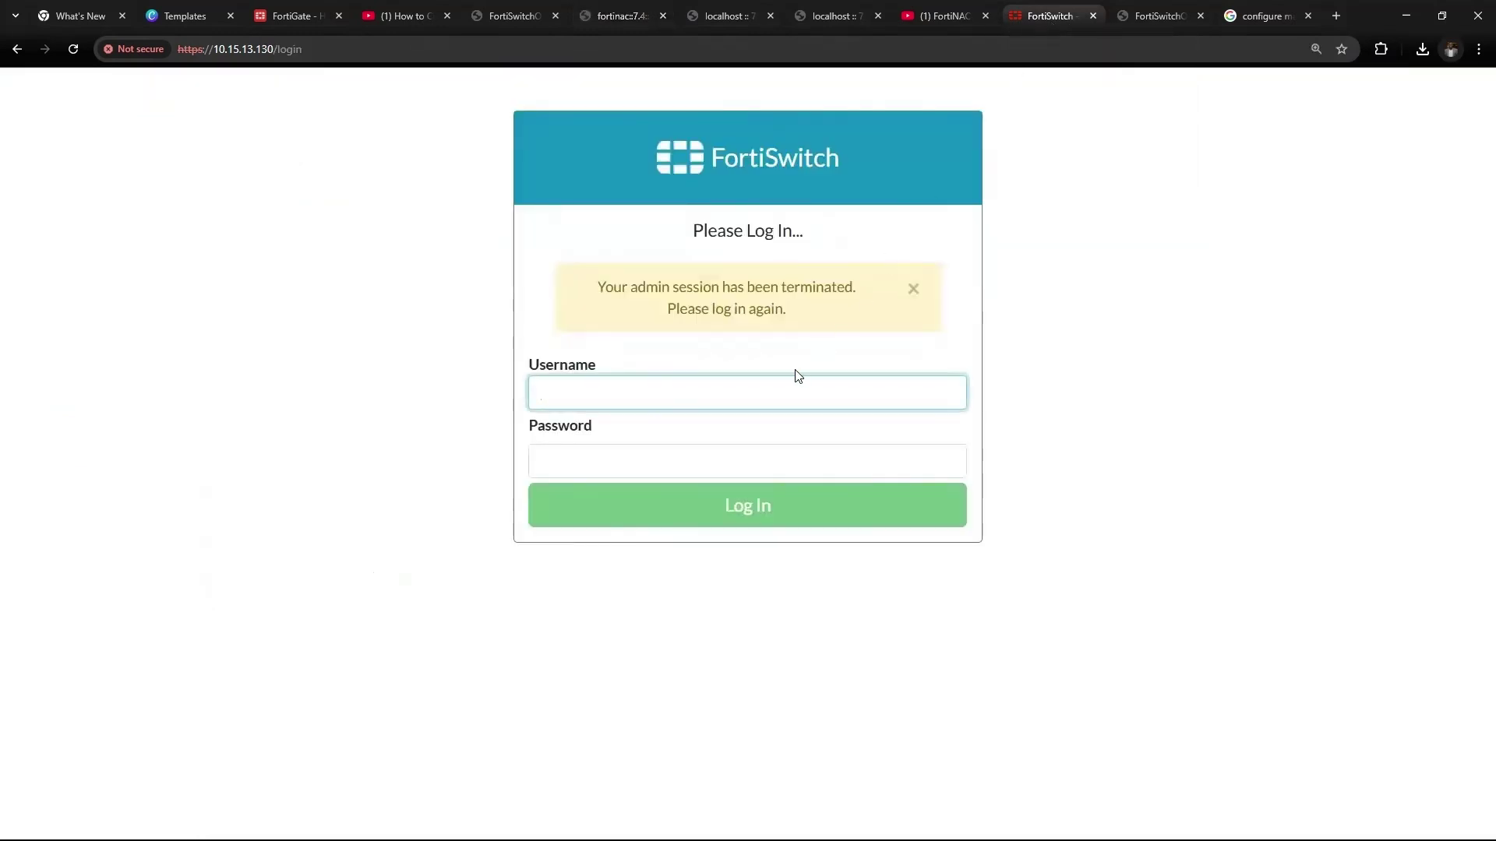
{"action": "type", "text": "admin"}
{"action": "key", "text": "Tab"}
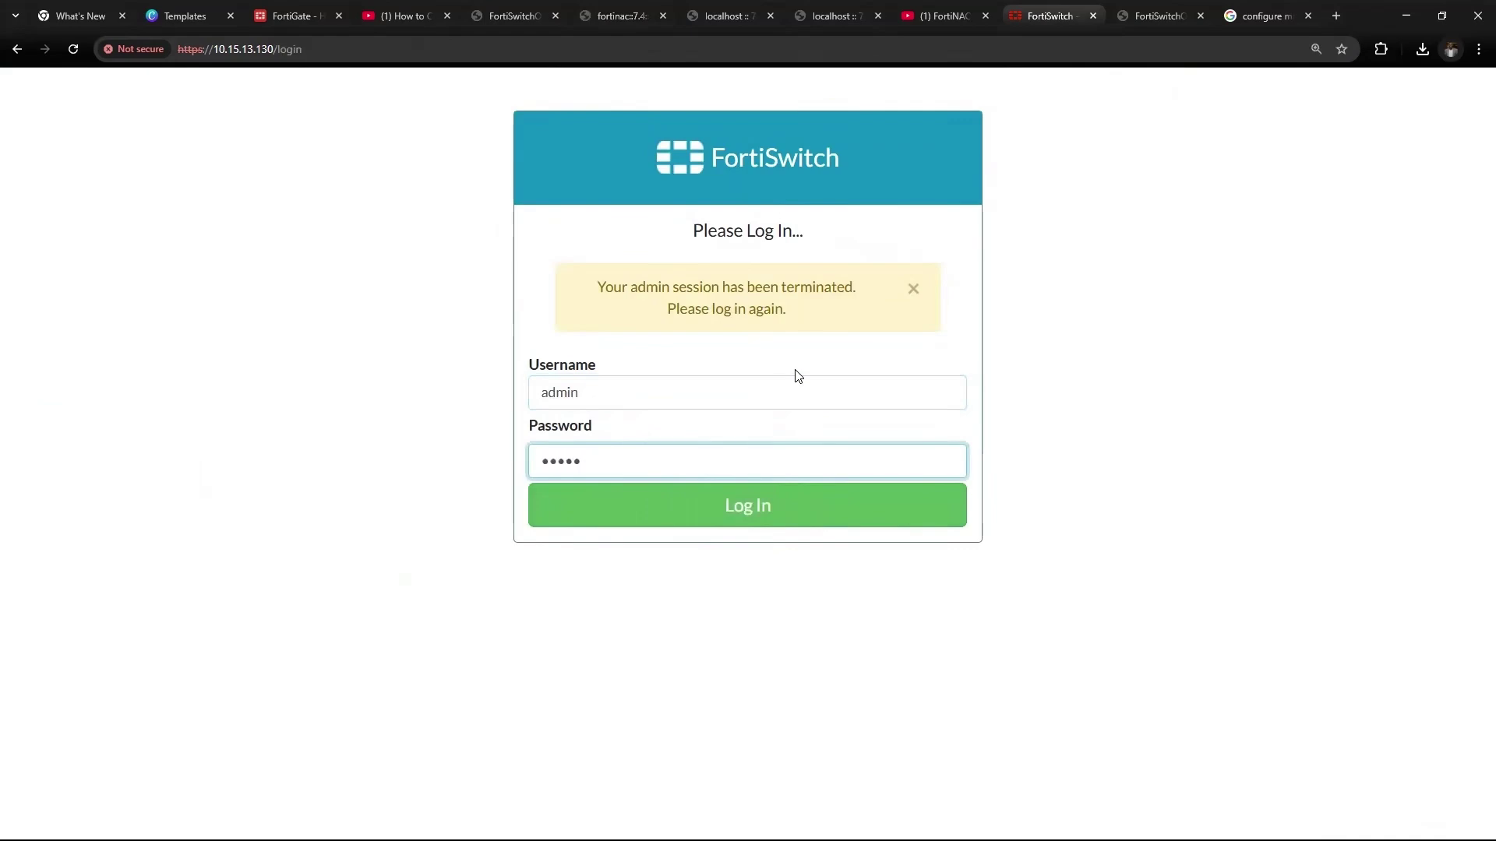
{"action": "key", "text": "BackSpace"}
{"action": "key", "text": "BackSpace"}
{"action": "key", "text": "BackSpace"}
{"action": "key", "text": "BackSpace"}
{"action": "key", "text": "BackSpace"}
{"action": "key", "text": "Return"}
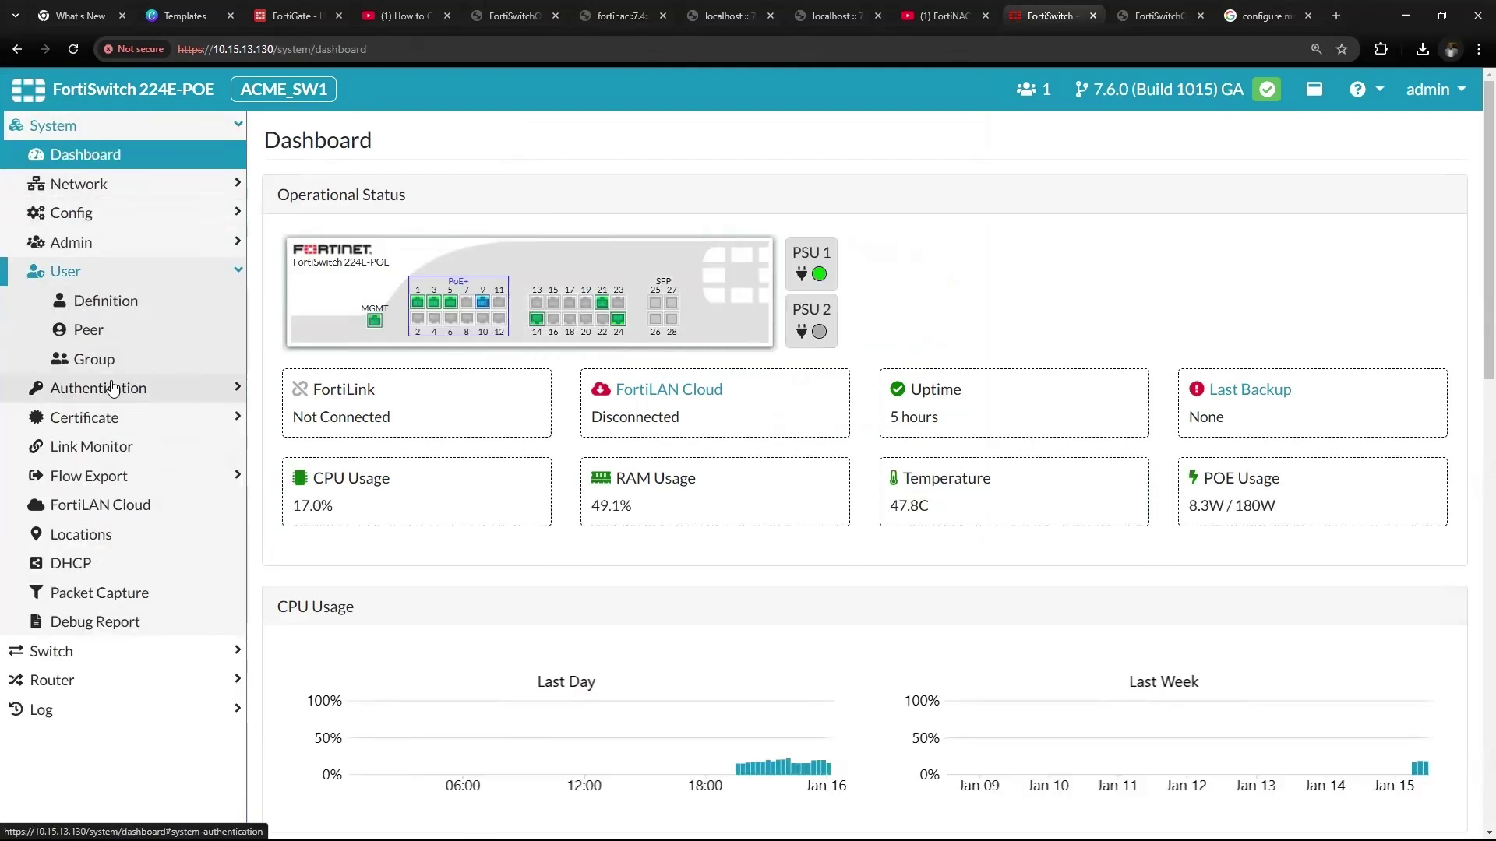
Open the FNAC RADIUS server entry (10.15.13.150) for editing
{"action": "left_click", "coordinate": [110, 384]}
{"action": "left_click", "coordinate": [106, 373]}
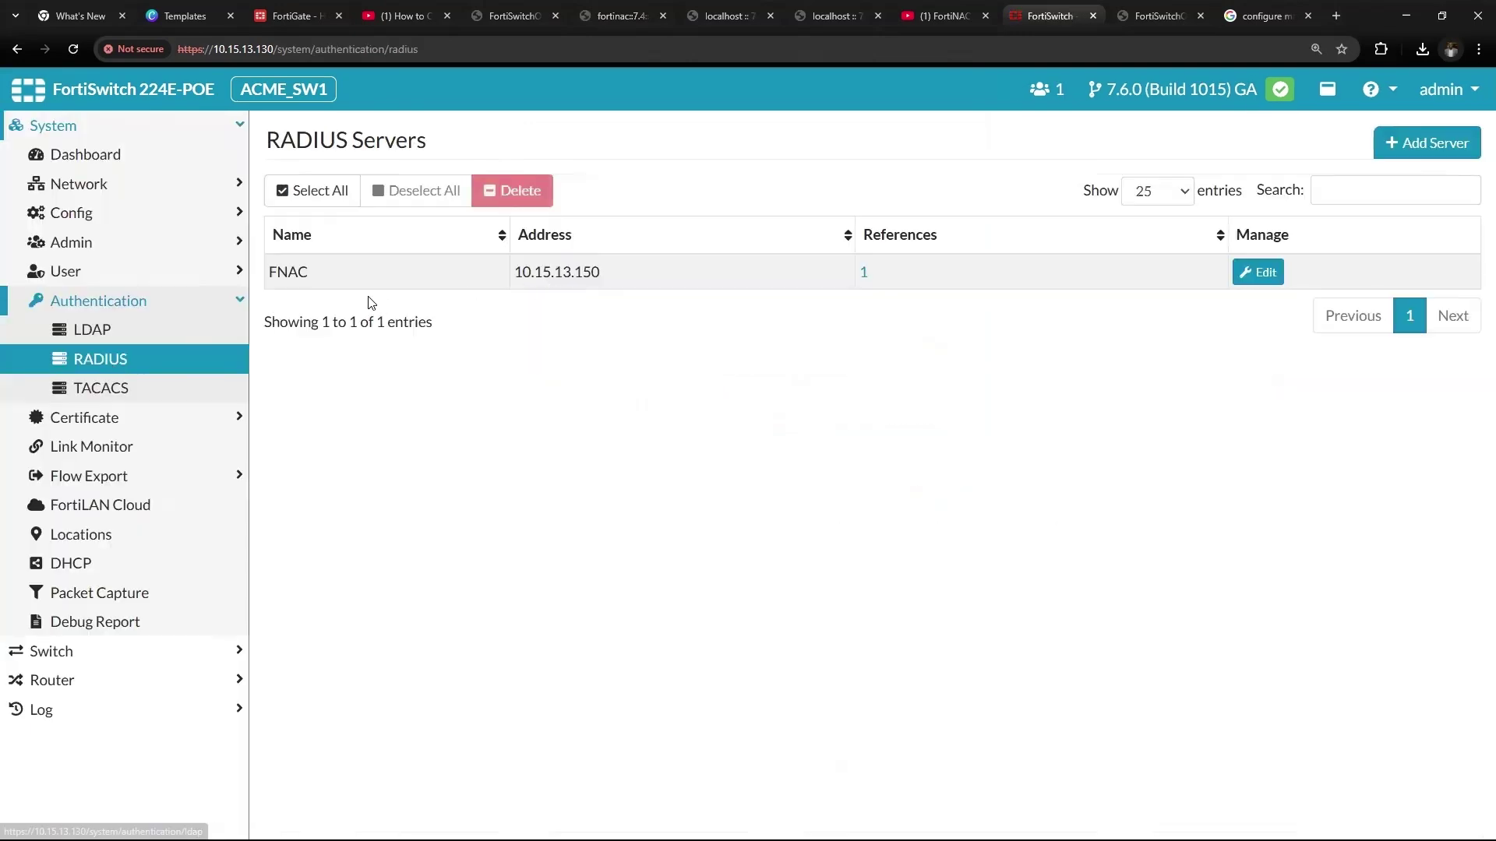
{"action": "left_click", "coordinate": [372, 281]}
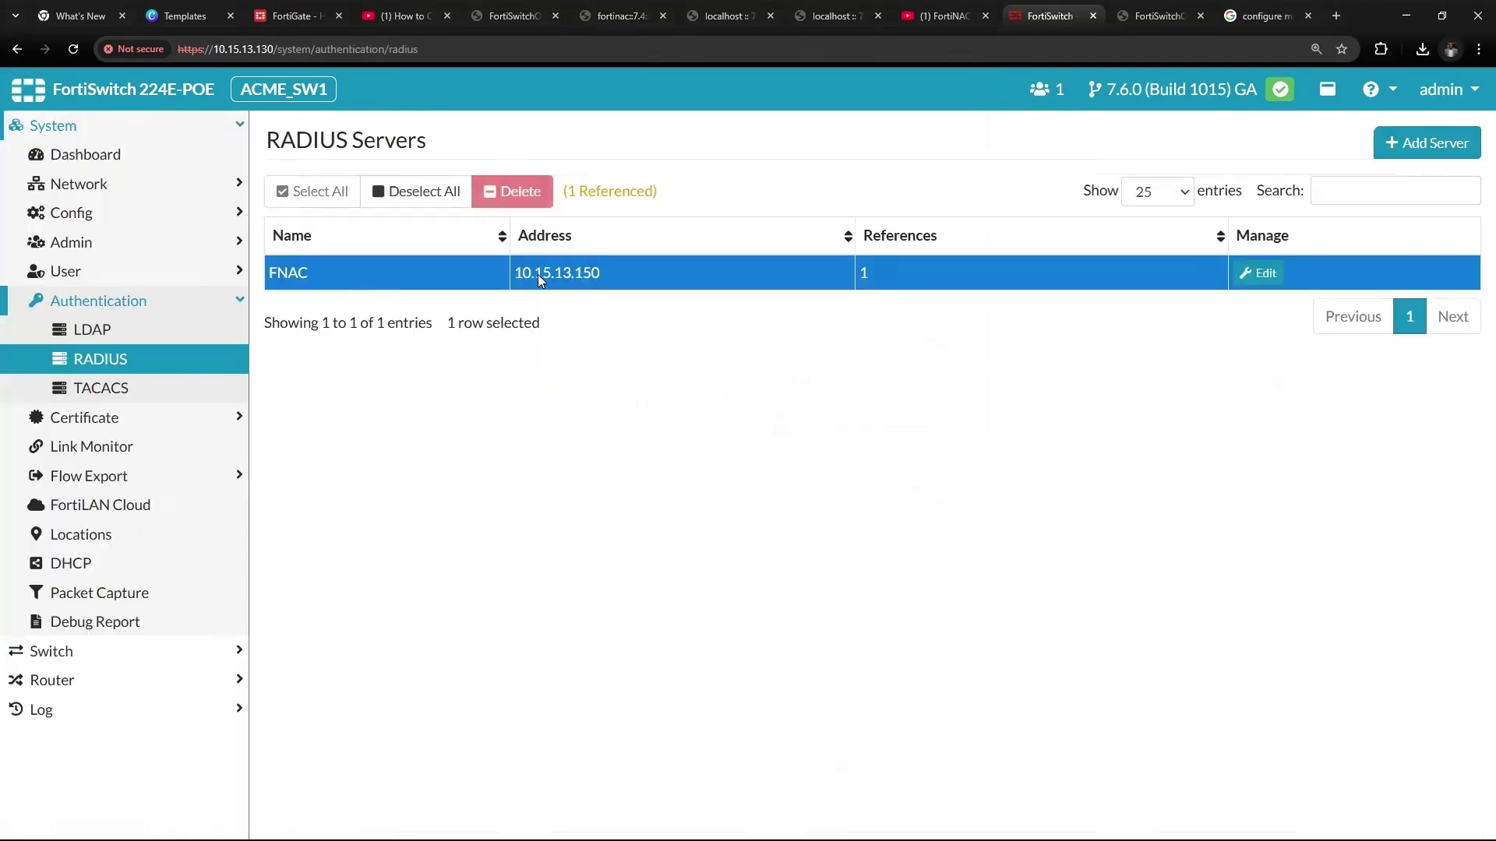
{"action": "left_click", "coordinate": [1260, 282]}
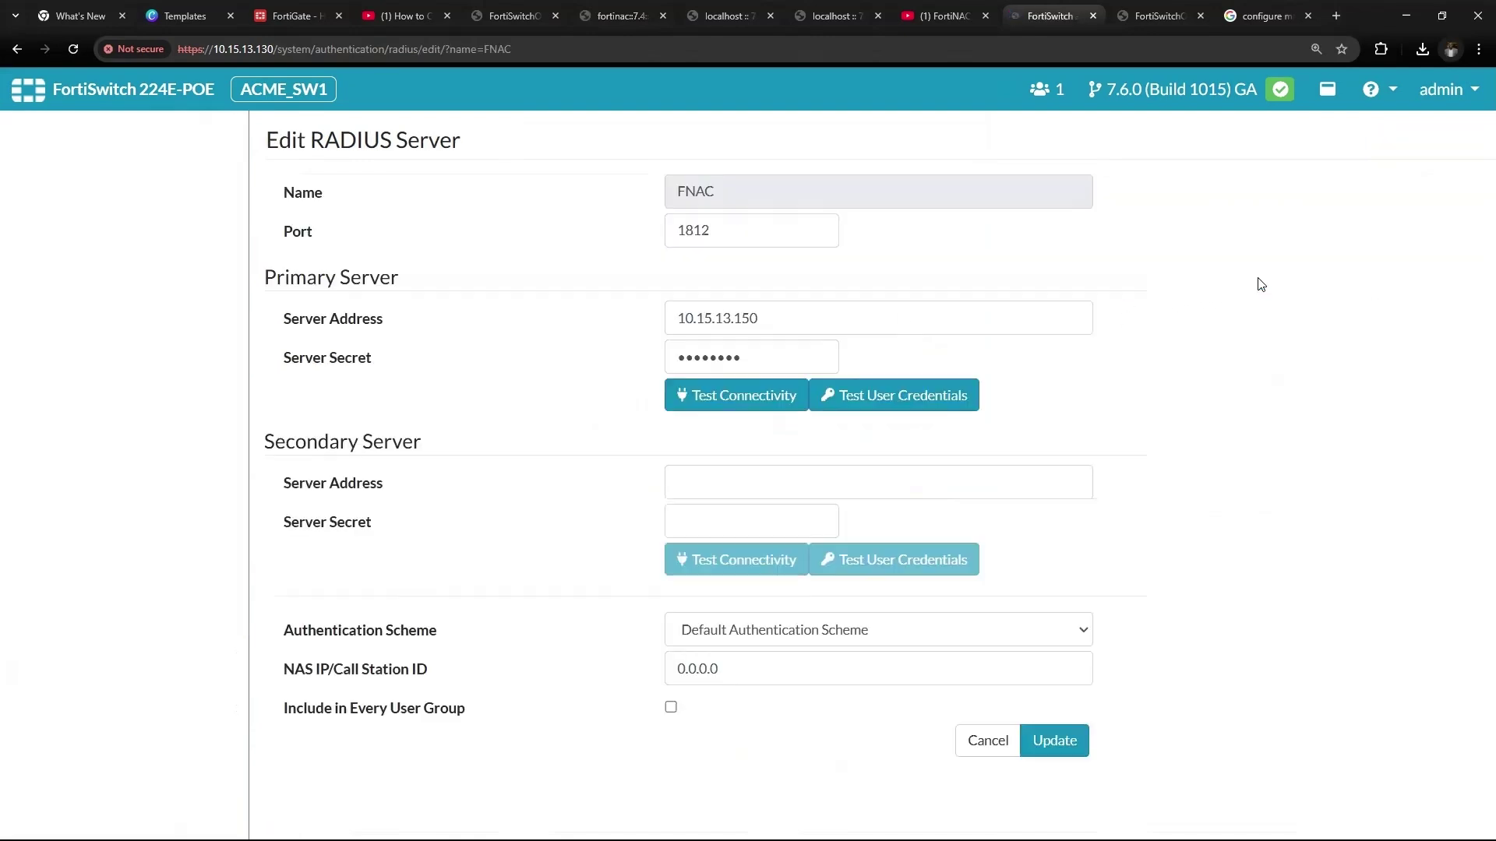
{"action": "triple_click", "coordinate": [837, 314]}
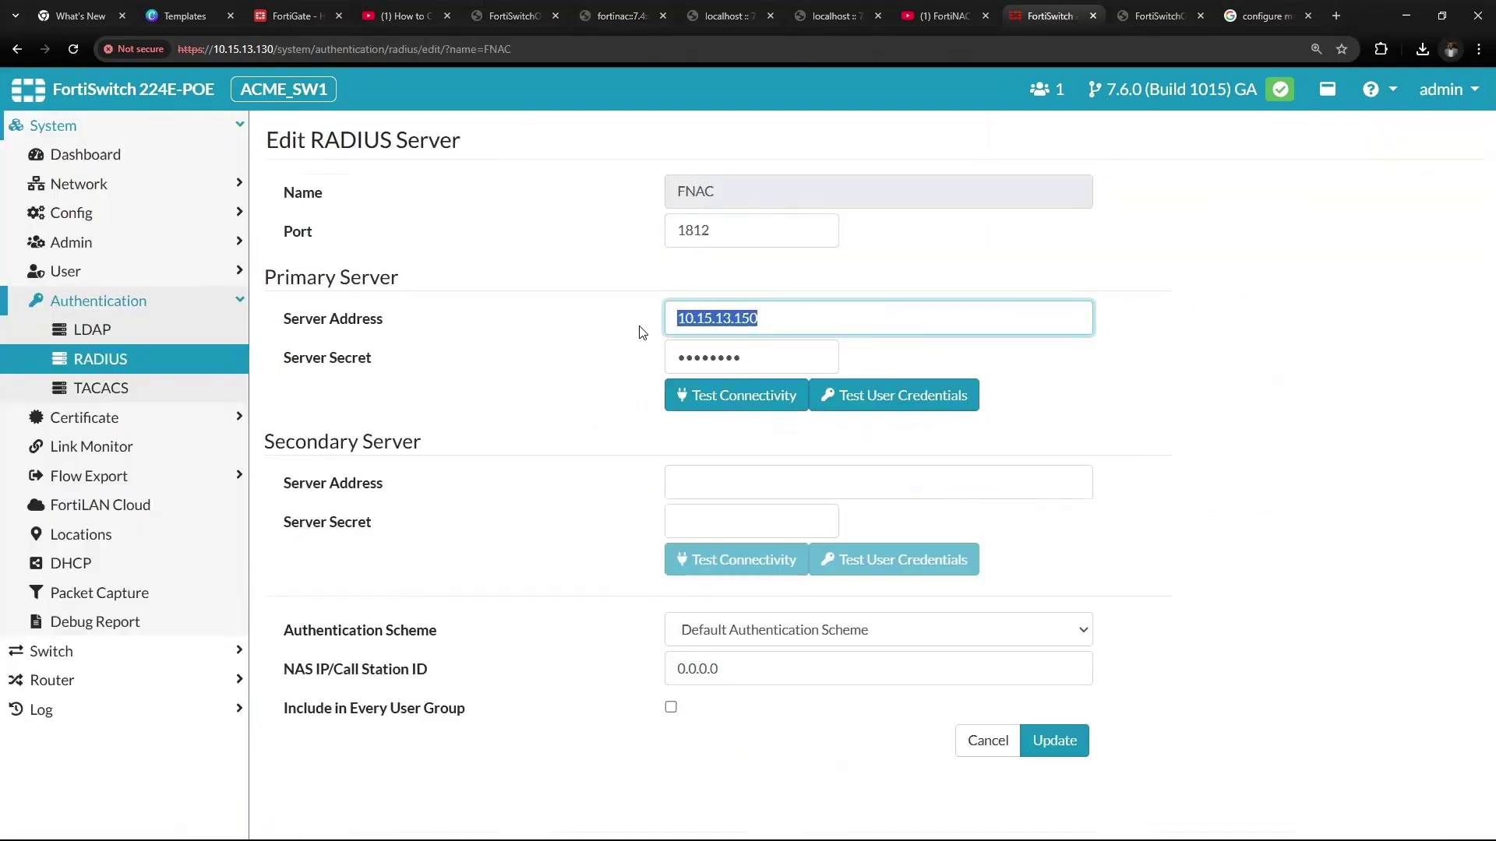
{"action": "key", "text": "Left"}
{"action": "key", "text": "Right"}
{"action": "key", "text": "Right"}
{"action": "key", "text": "Right"}
{"action": "key", "text": "Right"}
{"action": "key", "text": "Right"}
Clear and re-enter the FNAC server secret
{"action": "left_click", "coordinate": [766, 361]}
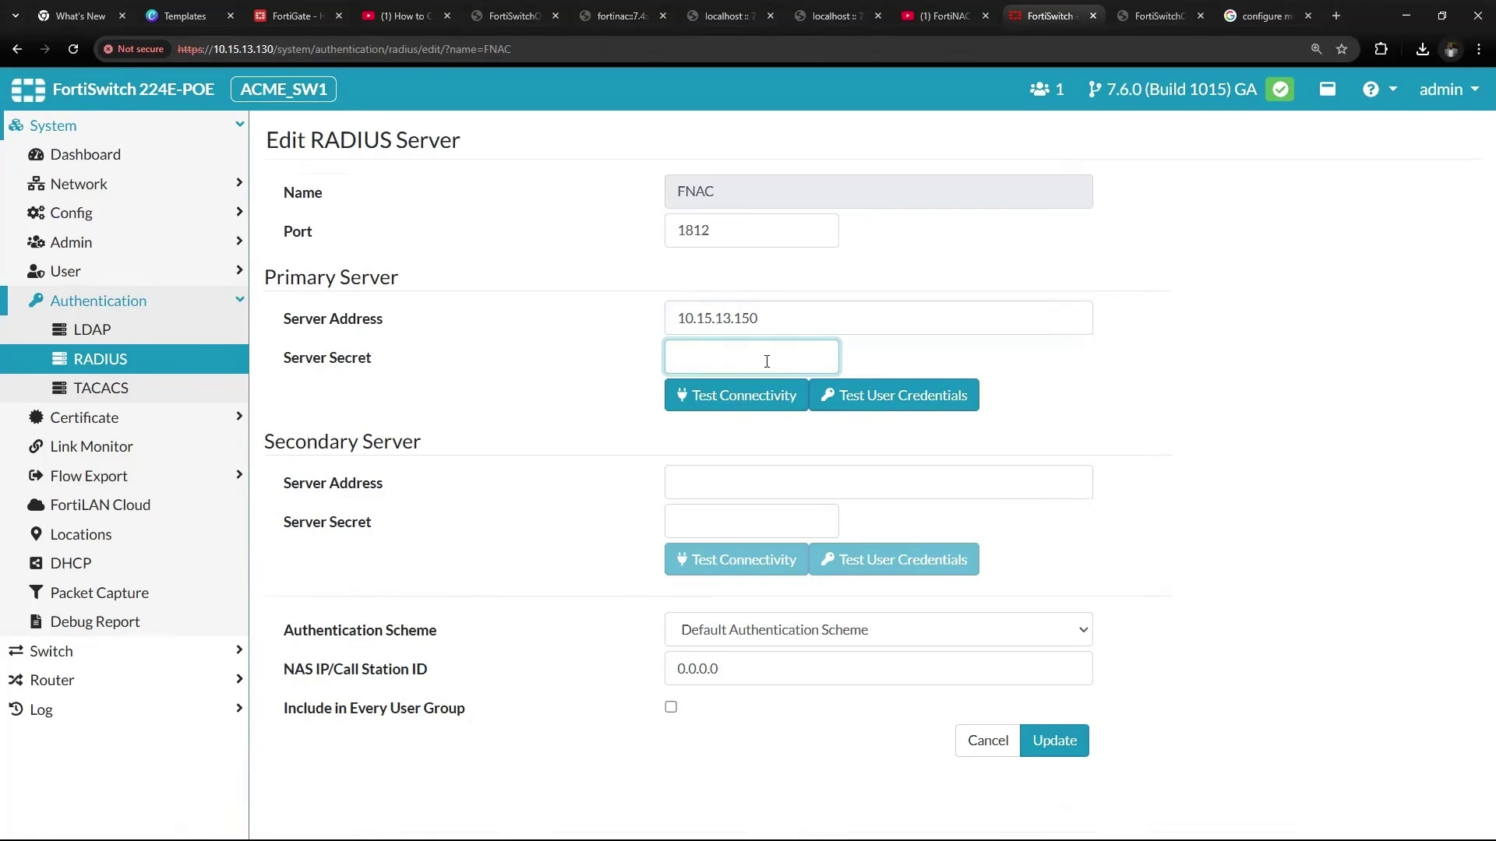
{"action": "left_click", "coordinate": [1123, 359]}
{"action": "left_click", "coordinate": [728, 350]}
{"action": "key", "text": "BackSpace"}
{"action": "key", "text": "BackSpace"}
{"action": "key", "text": "BackSpace"}
{"action": "key", "text": "BackSpace"}
{"action": "type", "text": "fo"}
Test connectivity to the FNAC server, then begin a user credentials test
{"action": "left_click", "coordinate": [725, 393]}
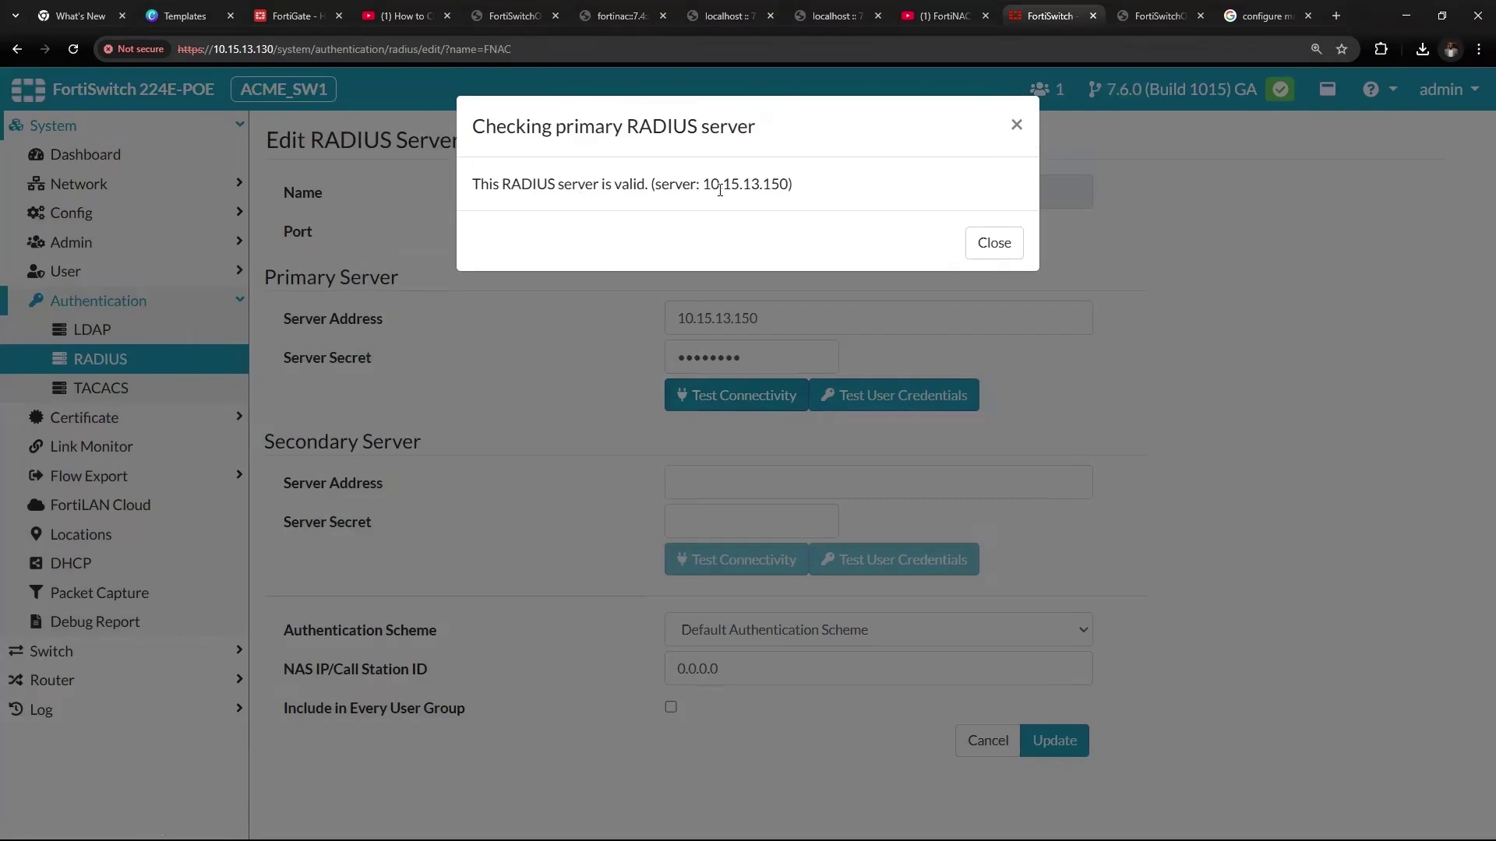
{"action": "left_click", "coordinate": [991, 244]}
{"action": "left_click", "coordinate": [906, 397]}
{"action": "left_click", "coordinate": [519, 518]}
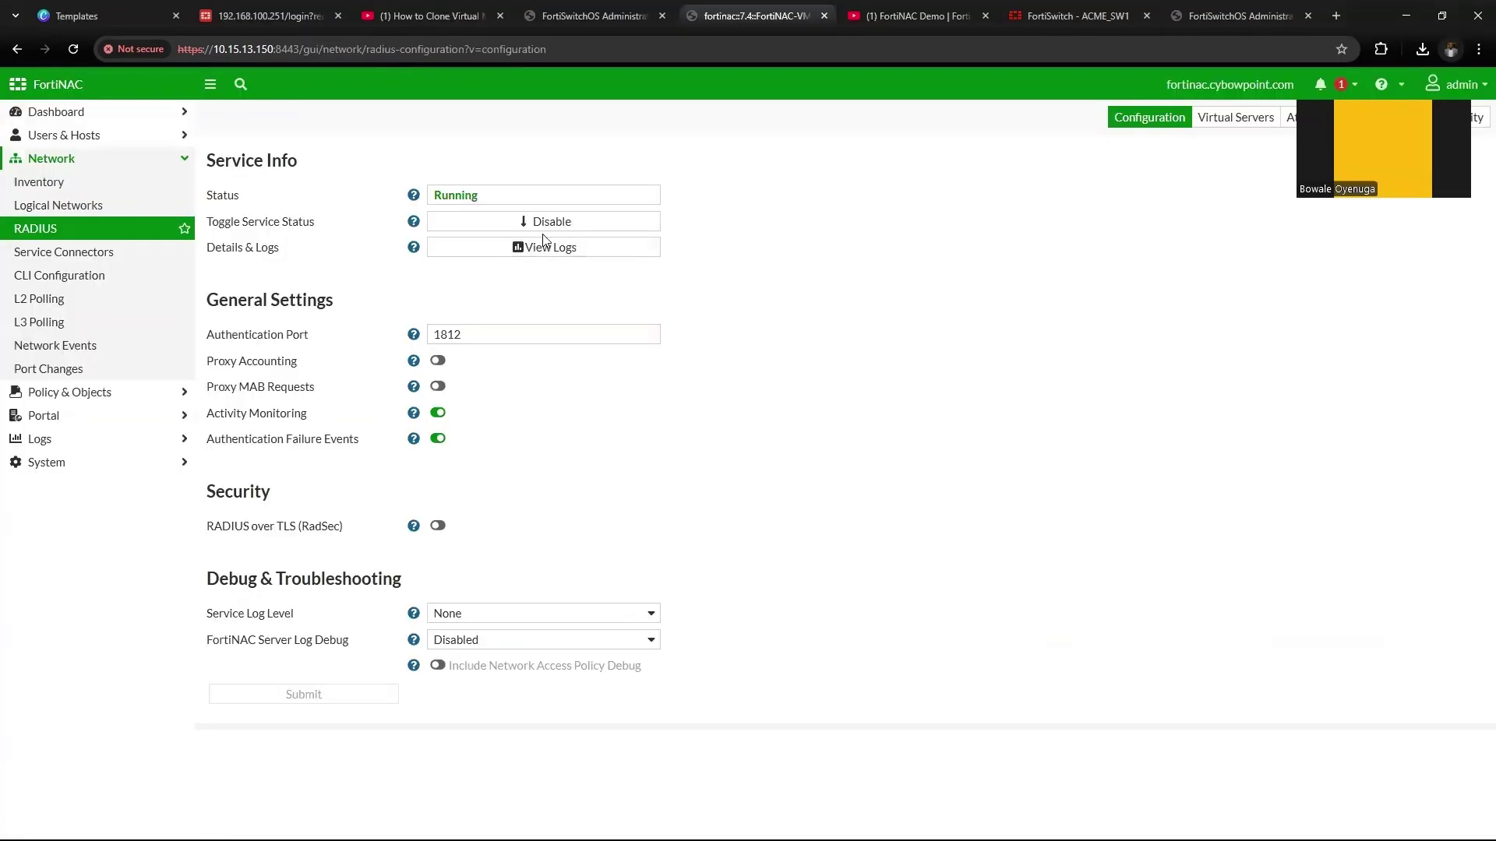
{"action": "left_click", "coordinate": [533, 250]}
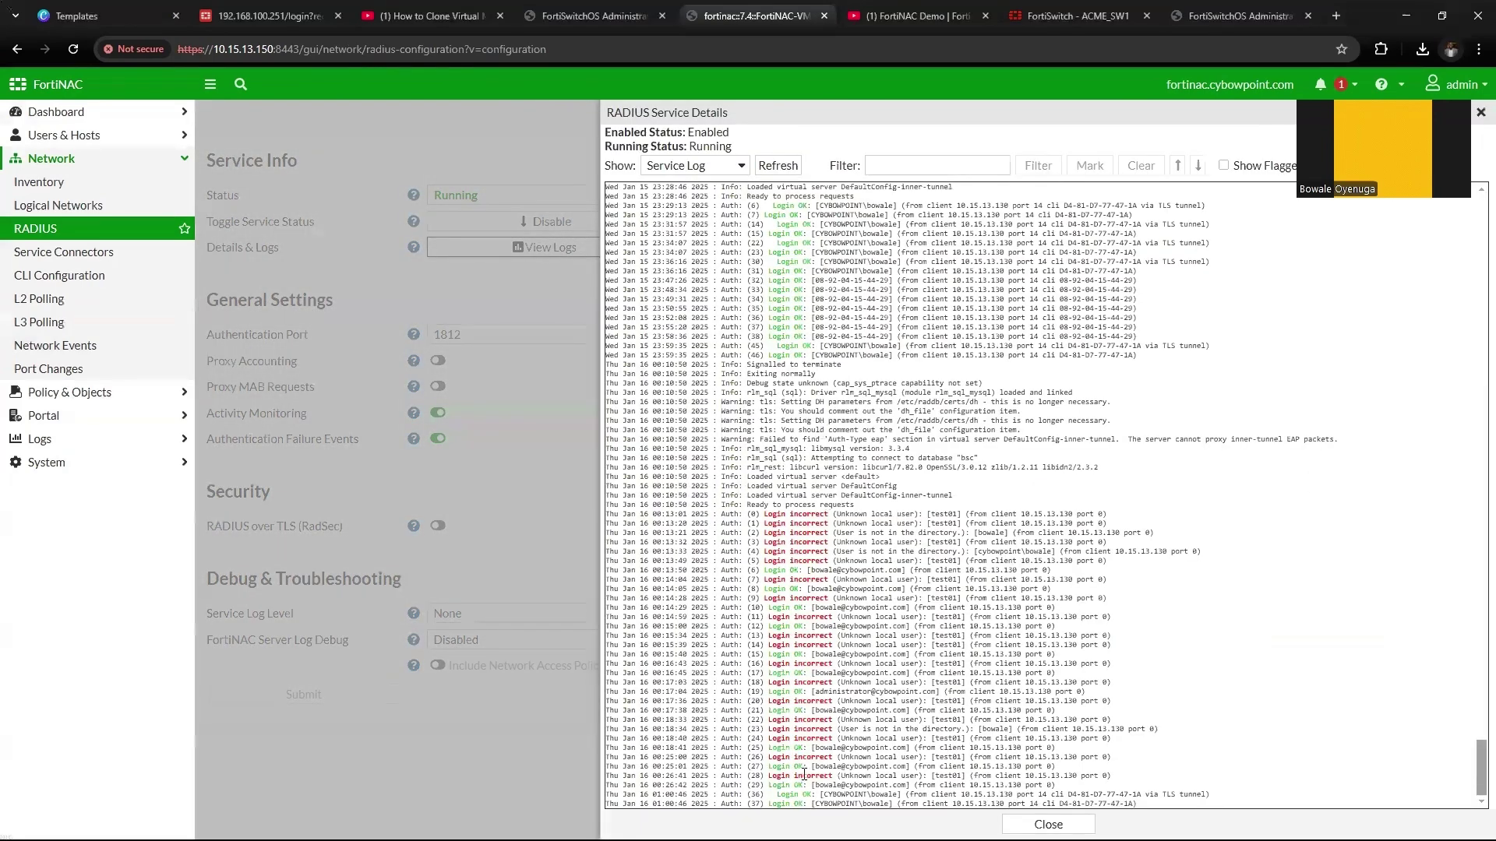
{"action": "left_click_drag", "start_coordinate": [767, 702], "coordinate": [1076, 704]}
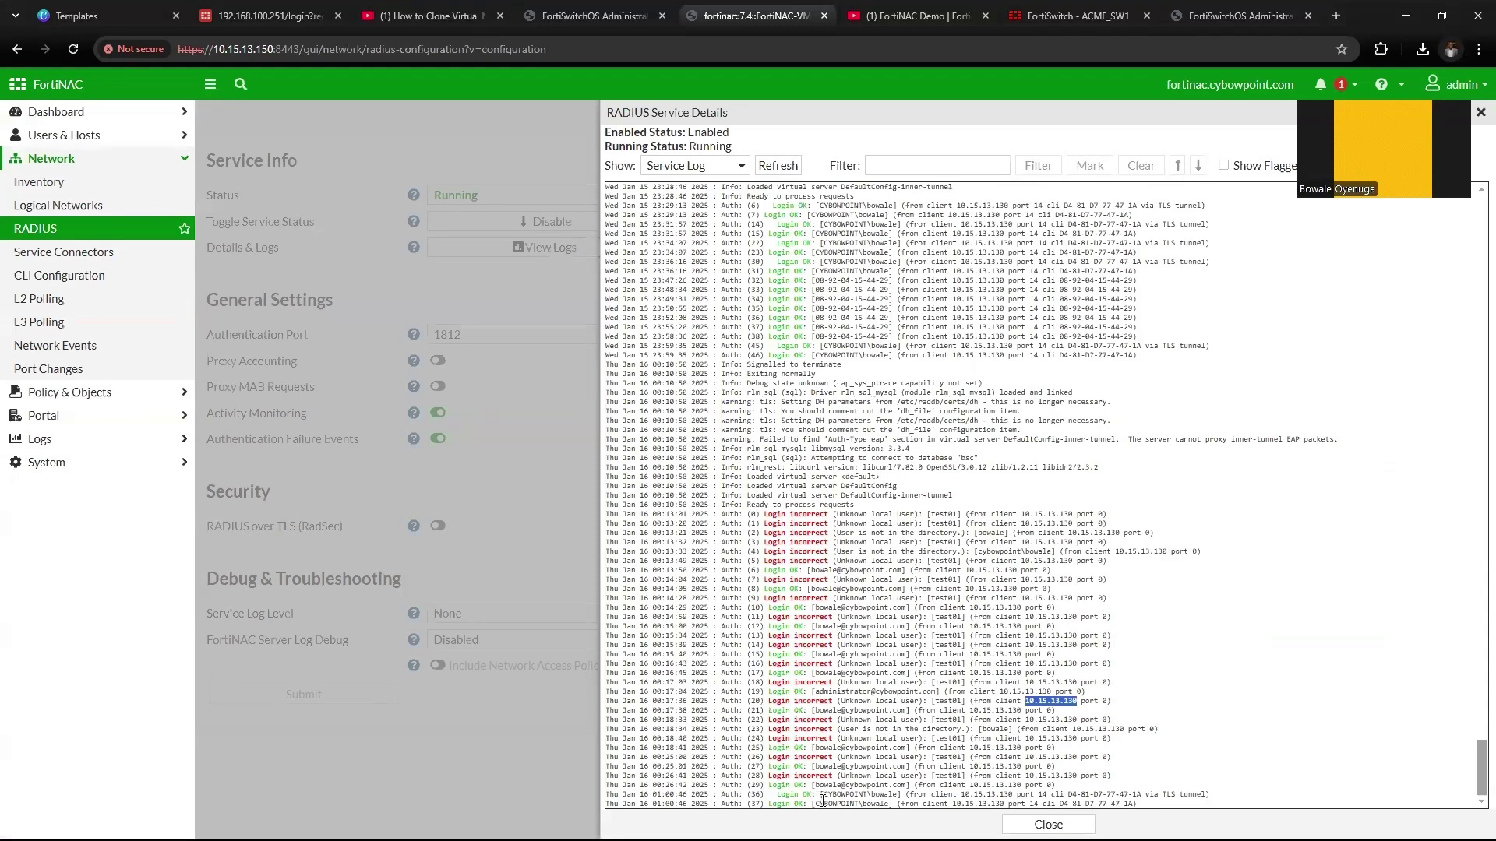
{"action": "left_click_drag", "start_coordinate": [811, 786], "coordinate": [1051, 785]}
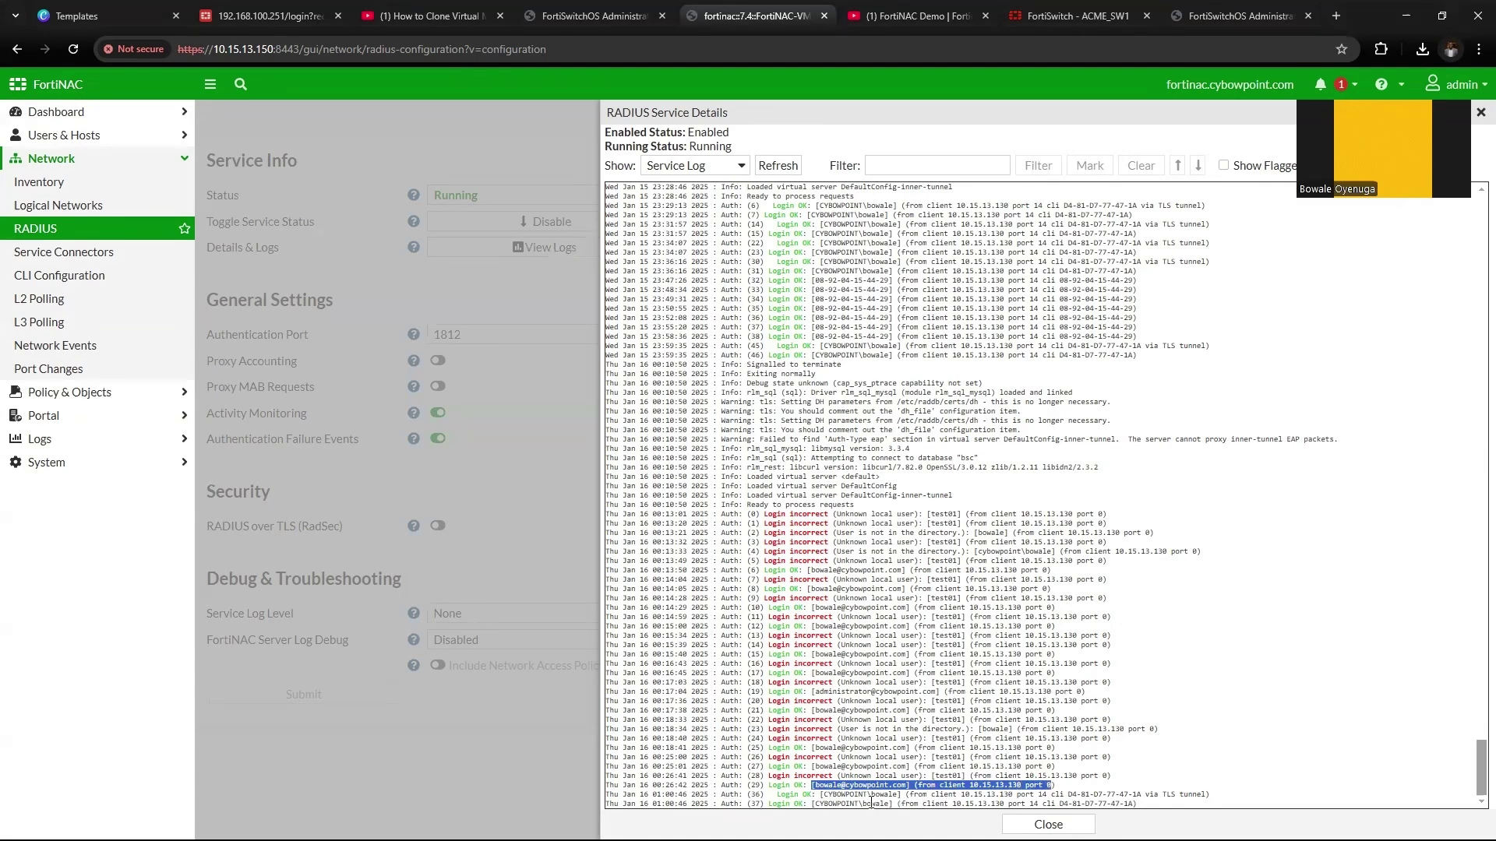
{"action": "left_click_drag", "start_coordinate": [830, 795], "coordinate": [945, 797]}
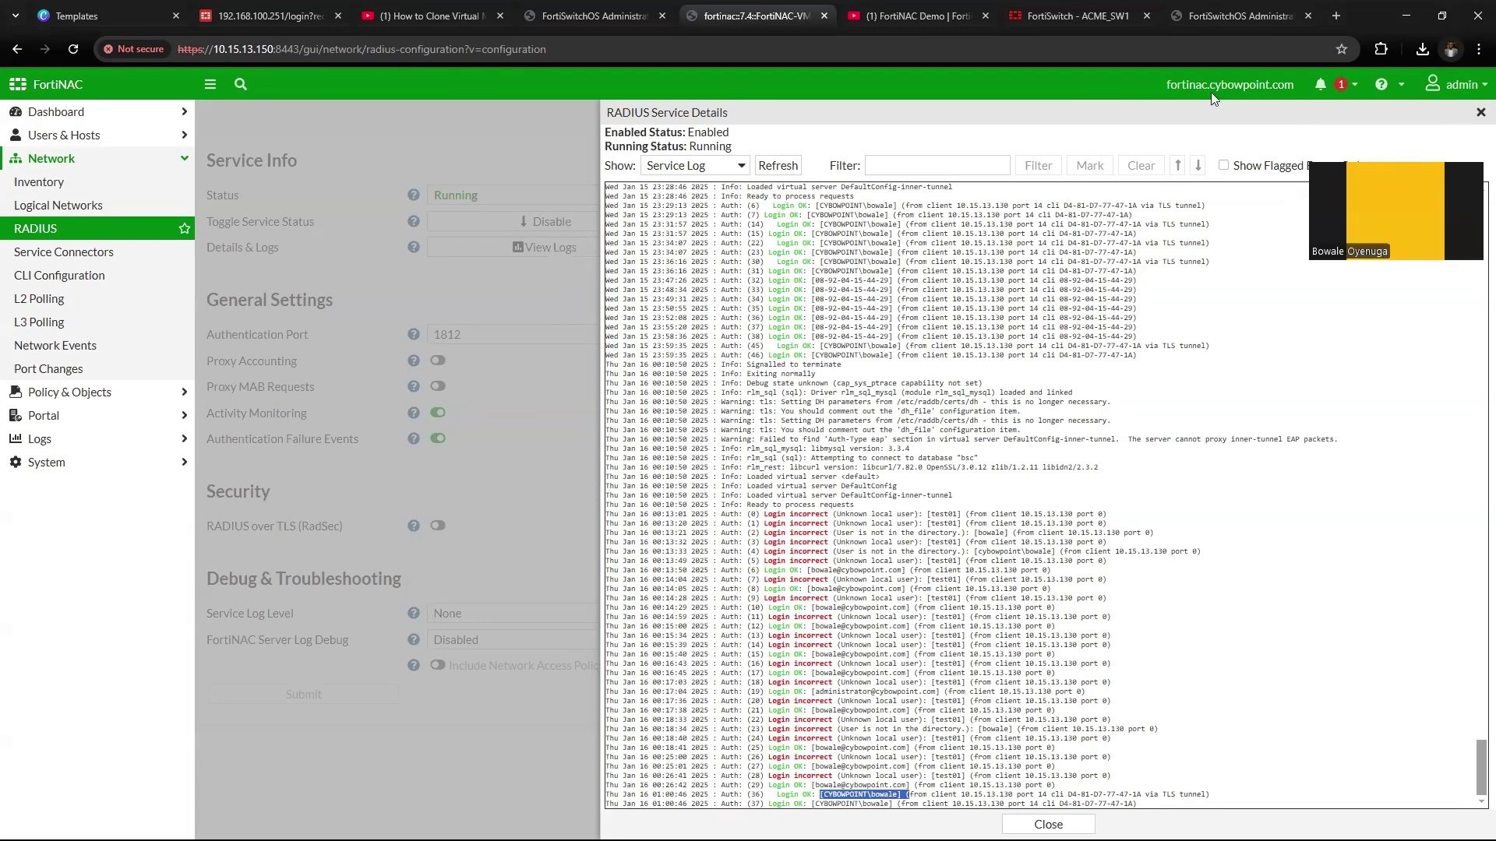
Close the RADIUS service log and show ACME_SW1's ports in the network Inventory
{"action": "left_click", "coordinate": [1479, 114]}
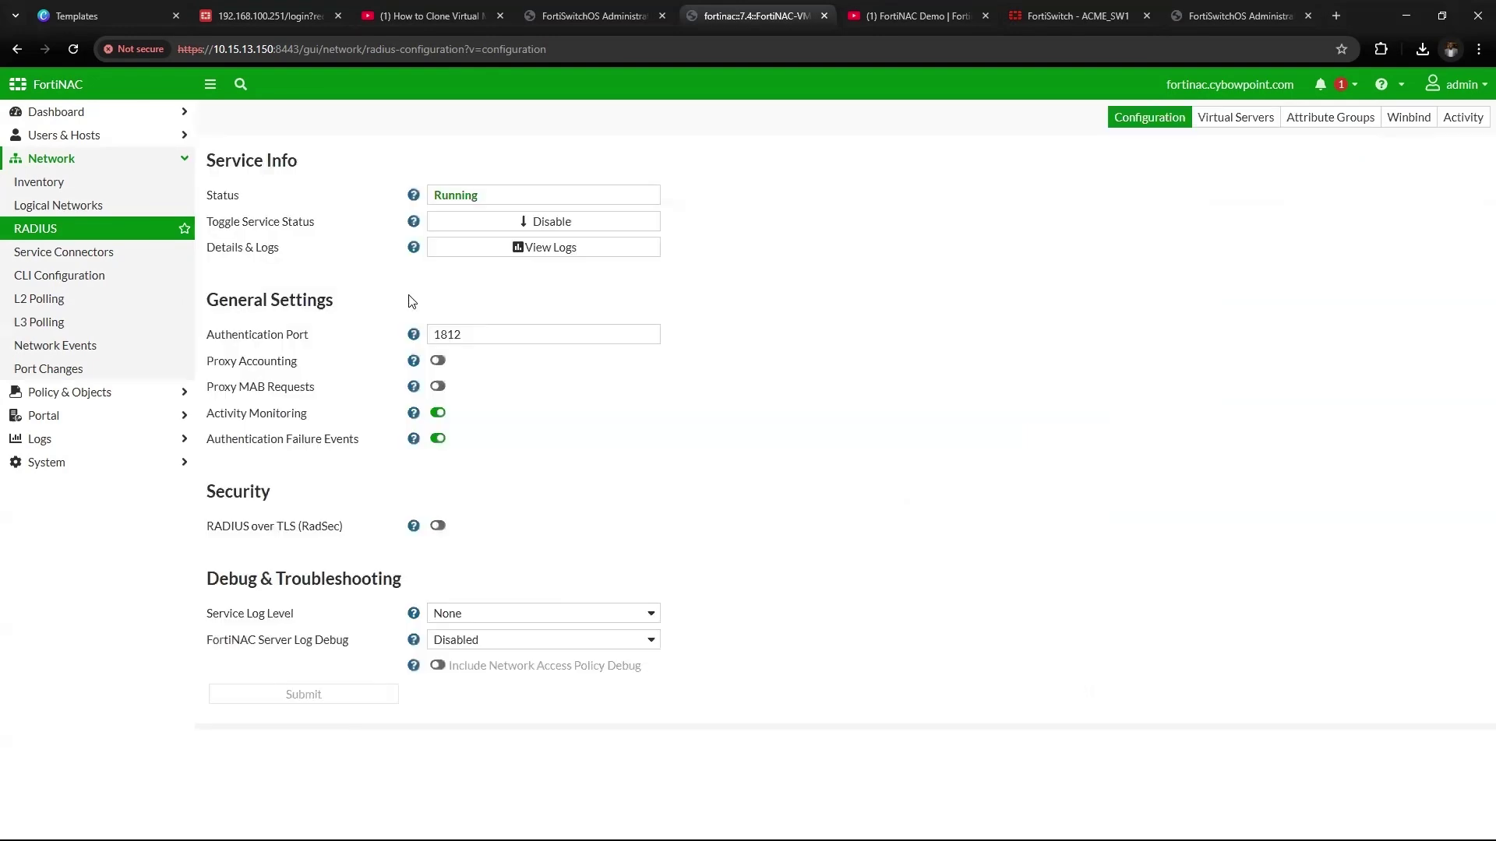
{"action": "left_click", "coordinate": [110, 187]}
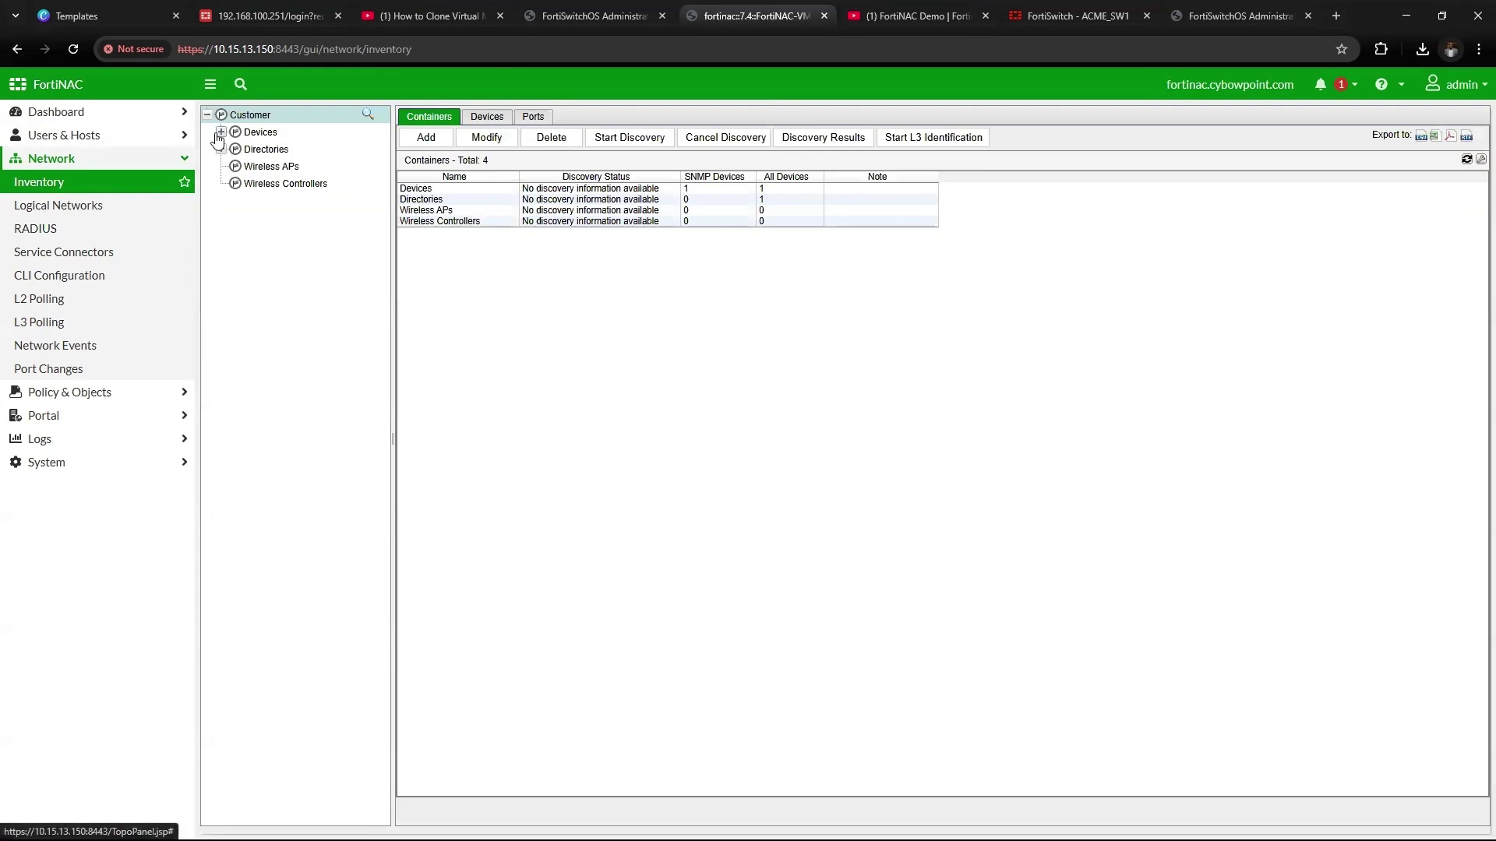
{"action": "left_click", "coordinate": [220, 133]}
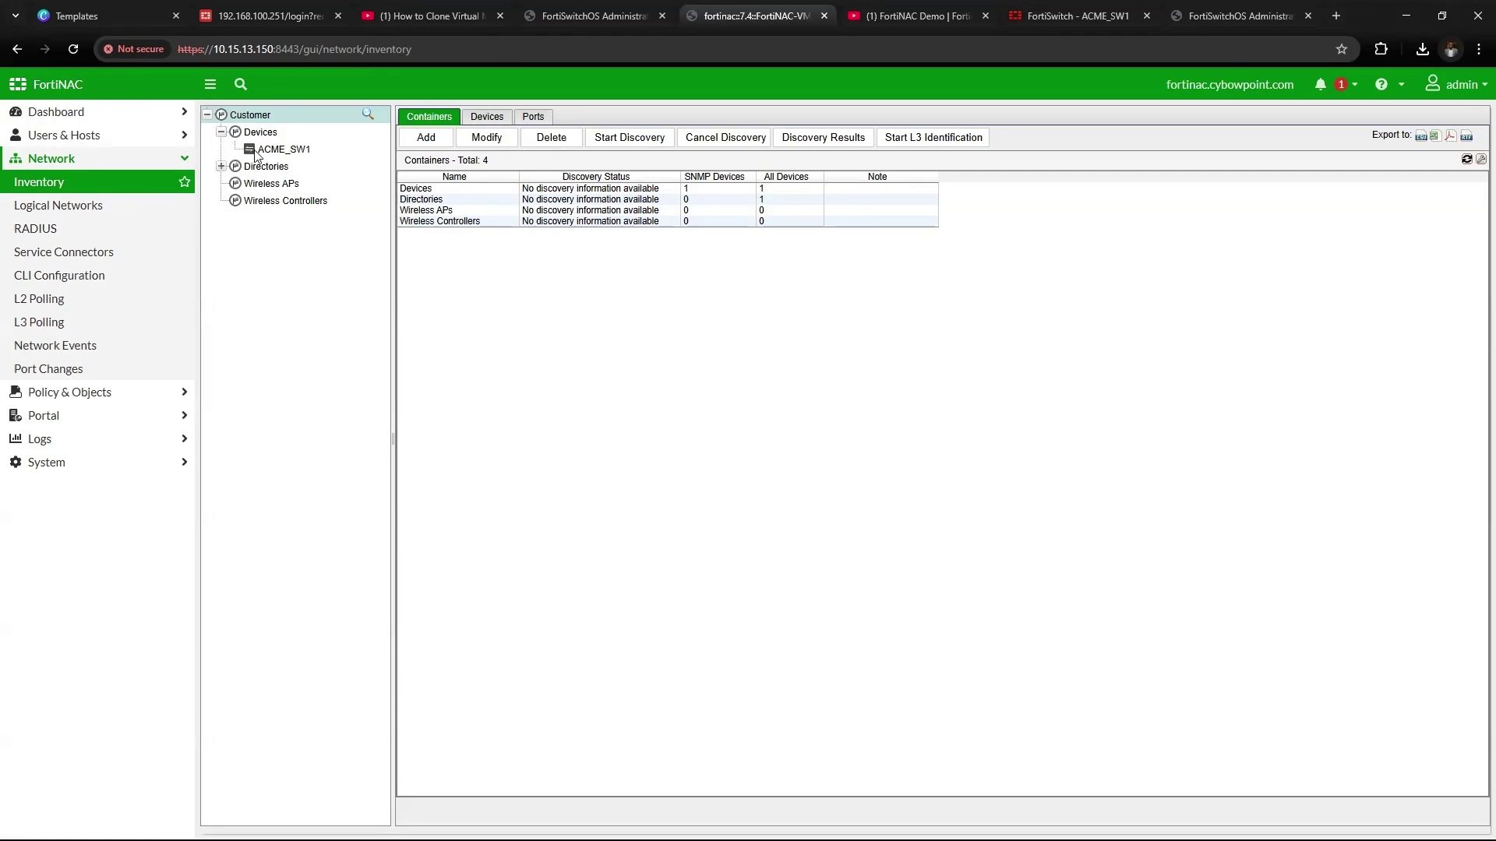
{"action": "left_click", "coordinate": [259, 150]}
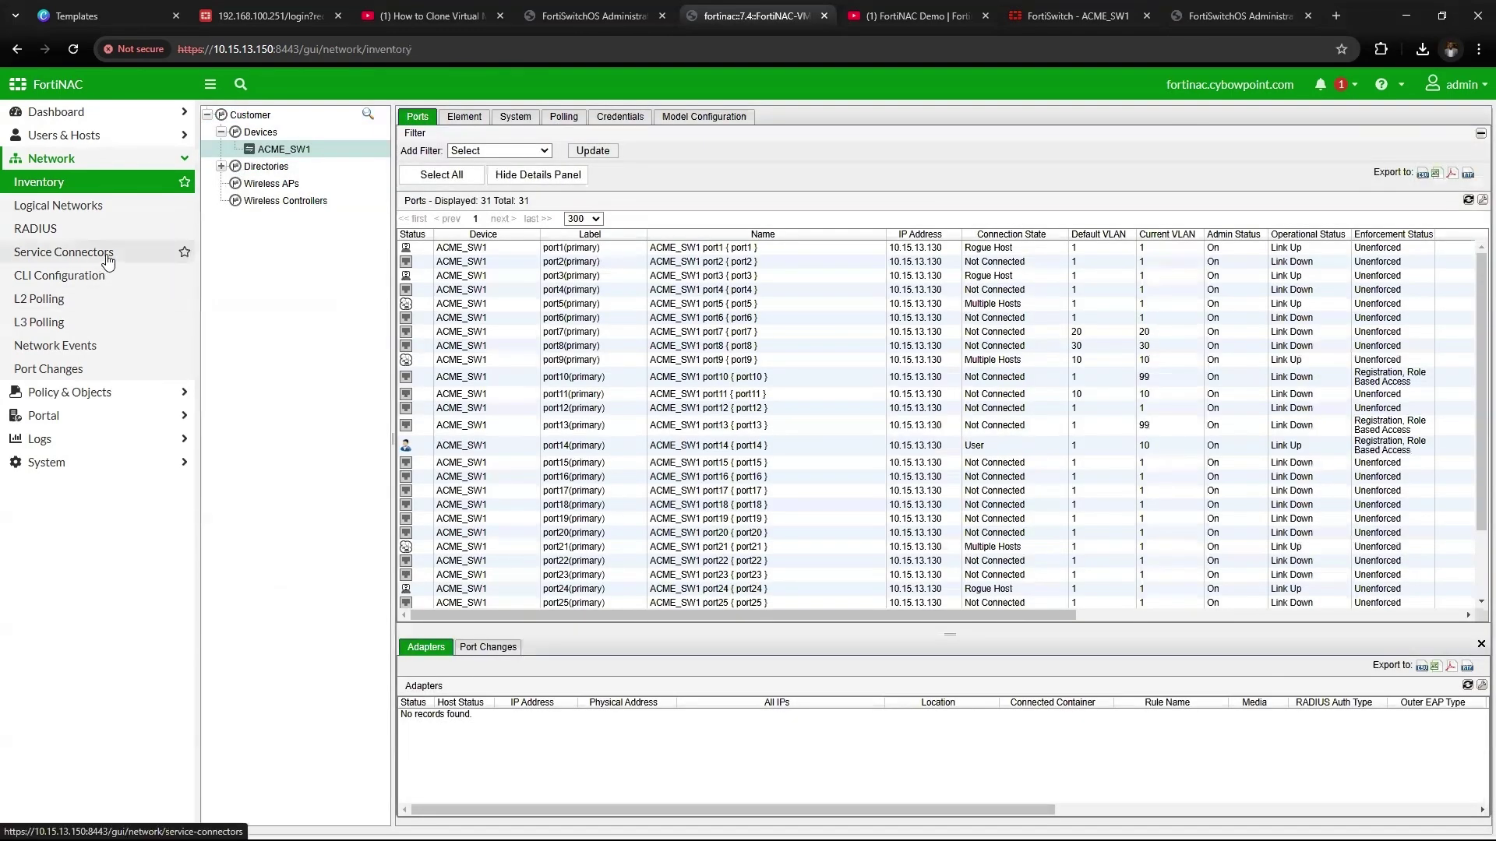
Glance at the network access policies, then return to ACME_SW1's ports in Inventory
{"action": "left_click", "coordinate": [93, 392]}
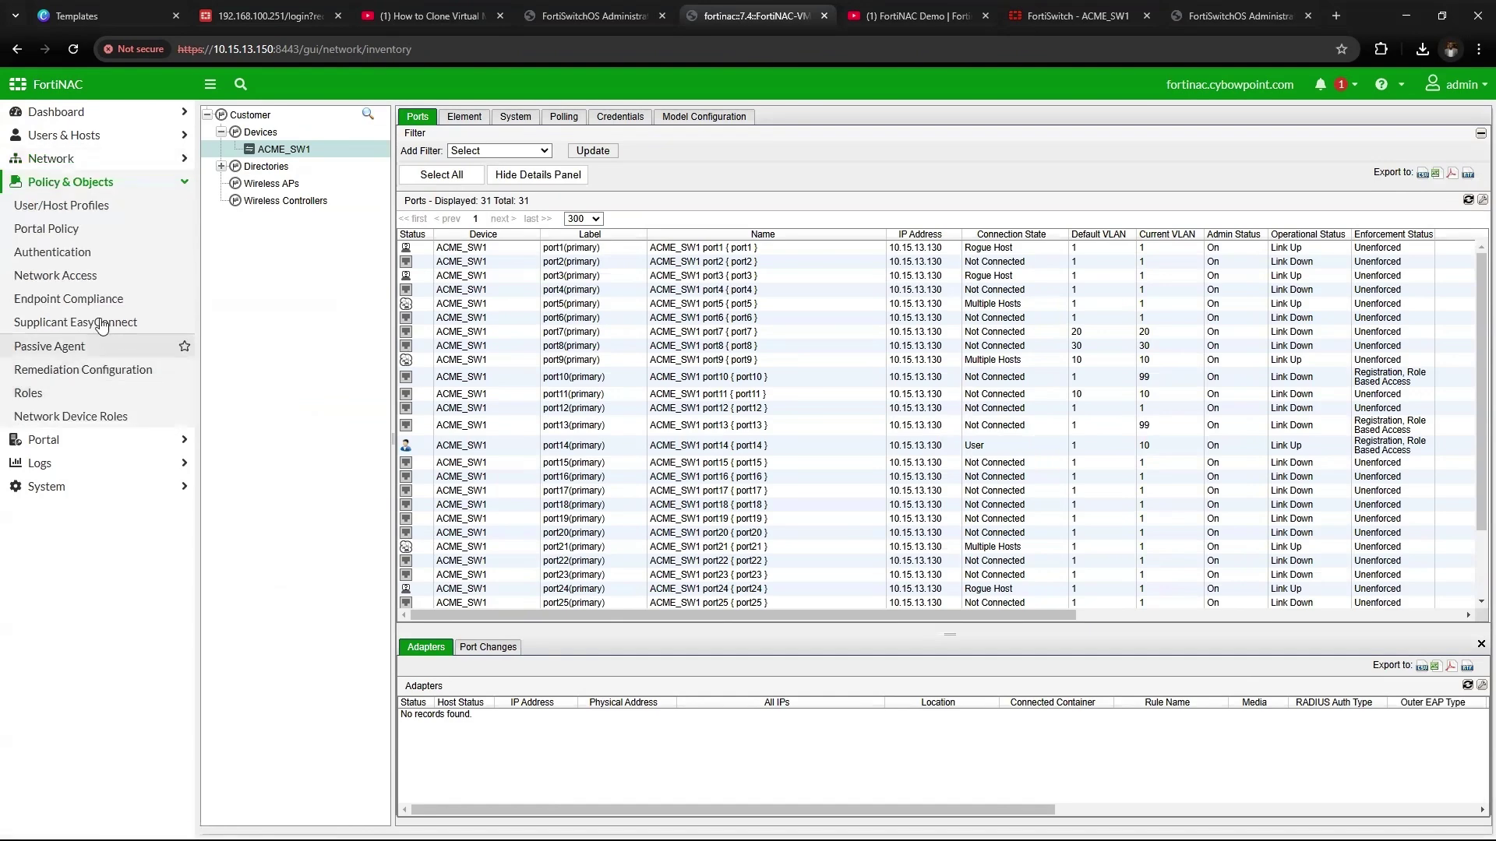
{"action": "left_click", "coordinate": [97, 277]}
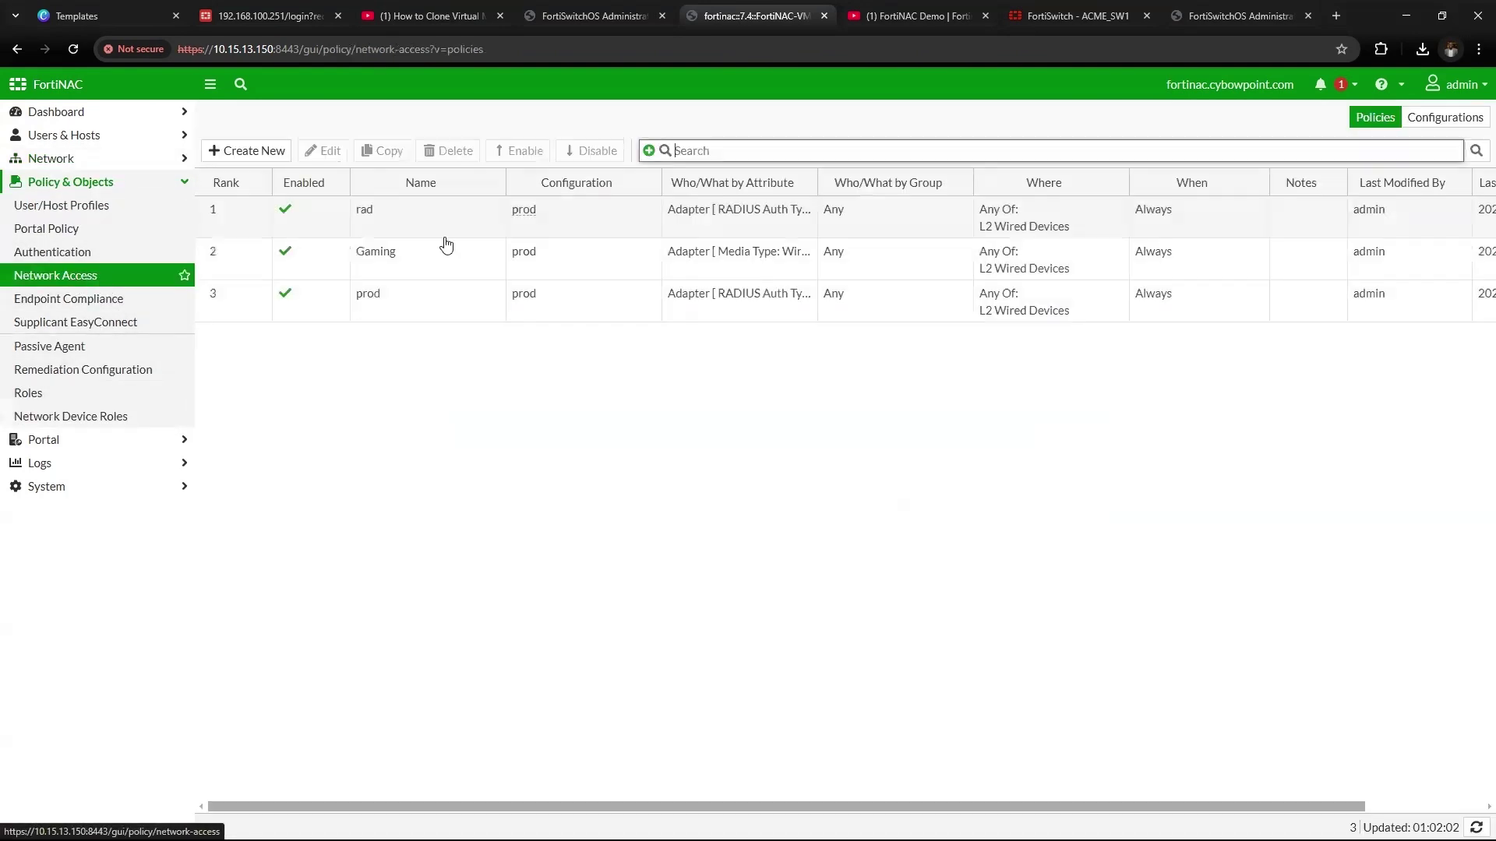
{"action": "left_click", "coordinate": [108, 162]}
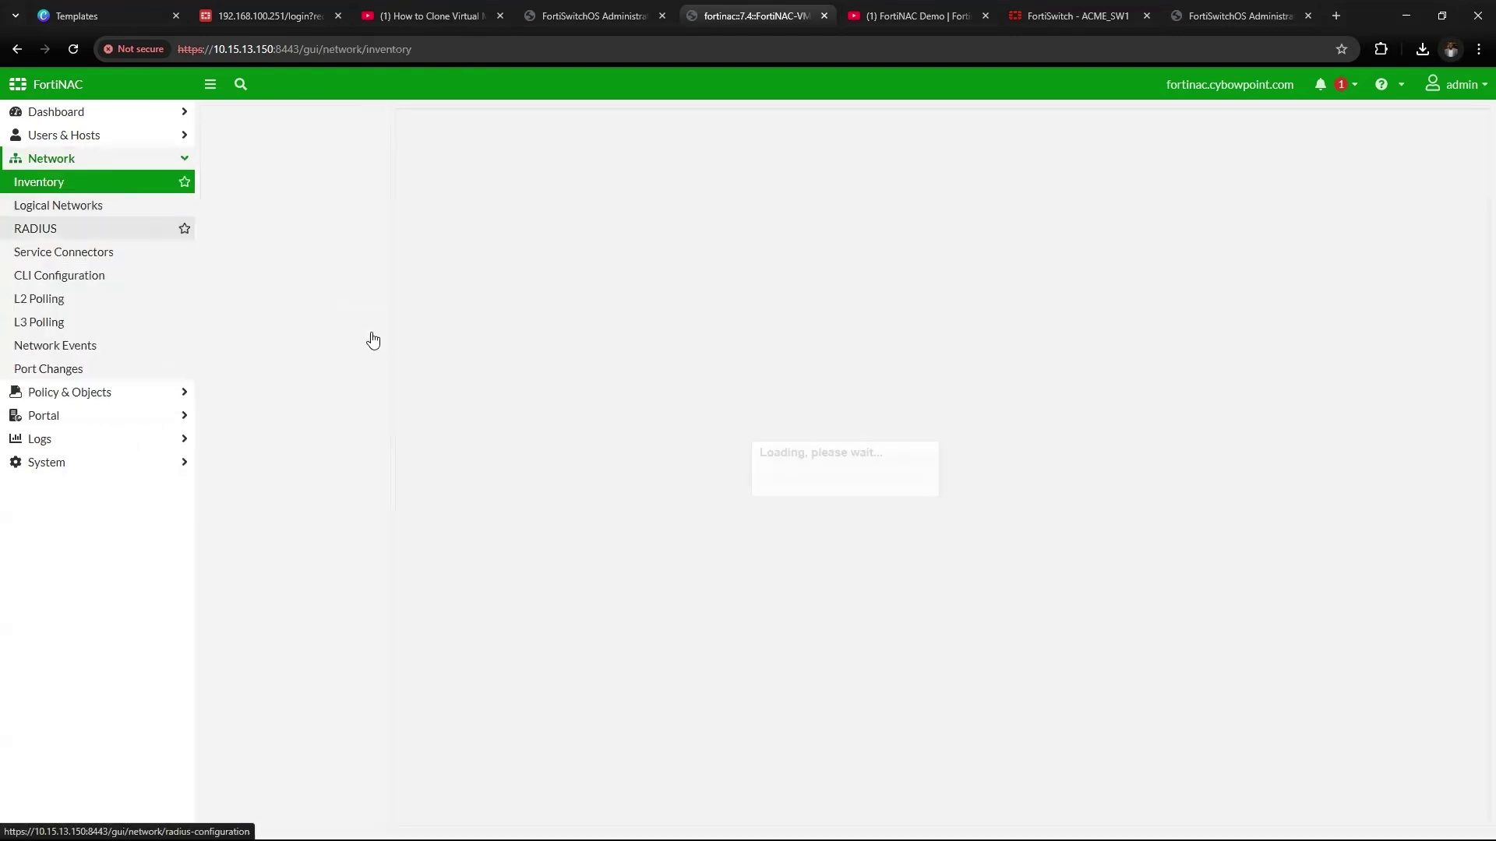
{"action": "left_click", "coordinate": [104, 184]}
{"action": "left_click", "coordinate": [221, 132]}
{"action": "left_click", "coordinate": [265, 149]}
{"action": "left_click", "coordinate": [465, 446]}
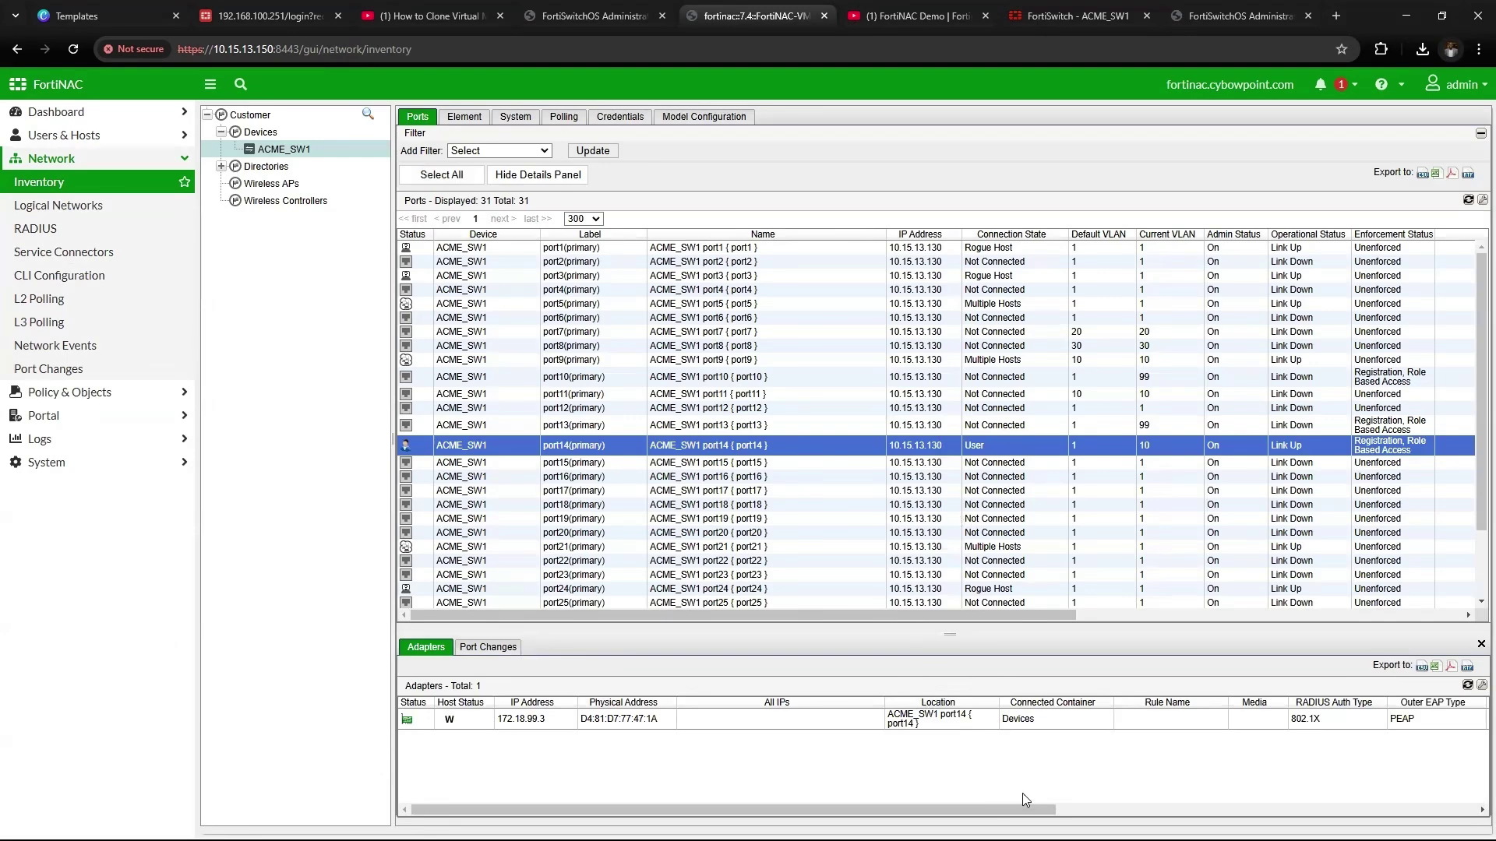
{"action": "scroll", "coordinate": [1122, 740], "scroll_direction": "right", "scroll_amount": 3}
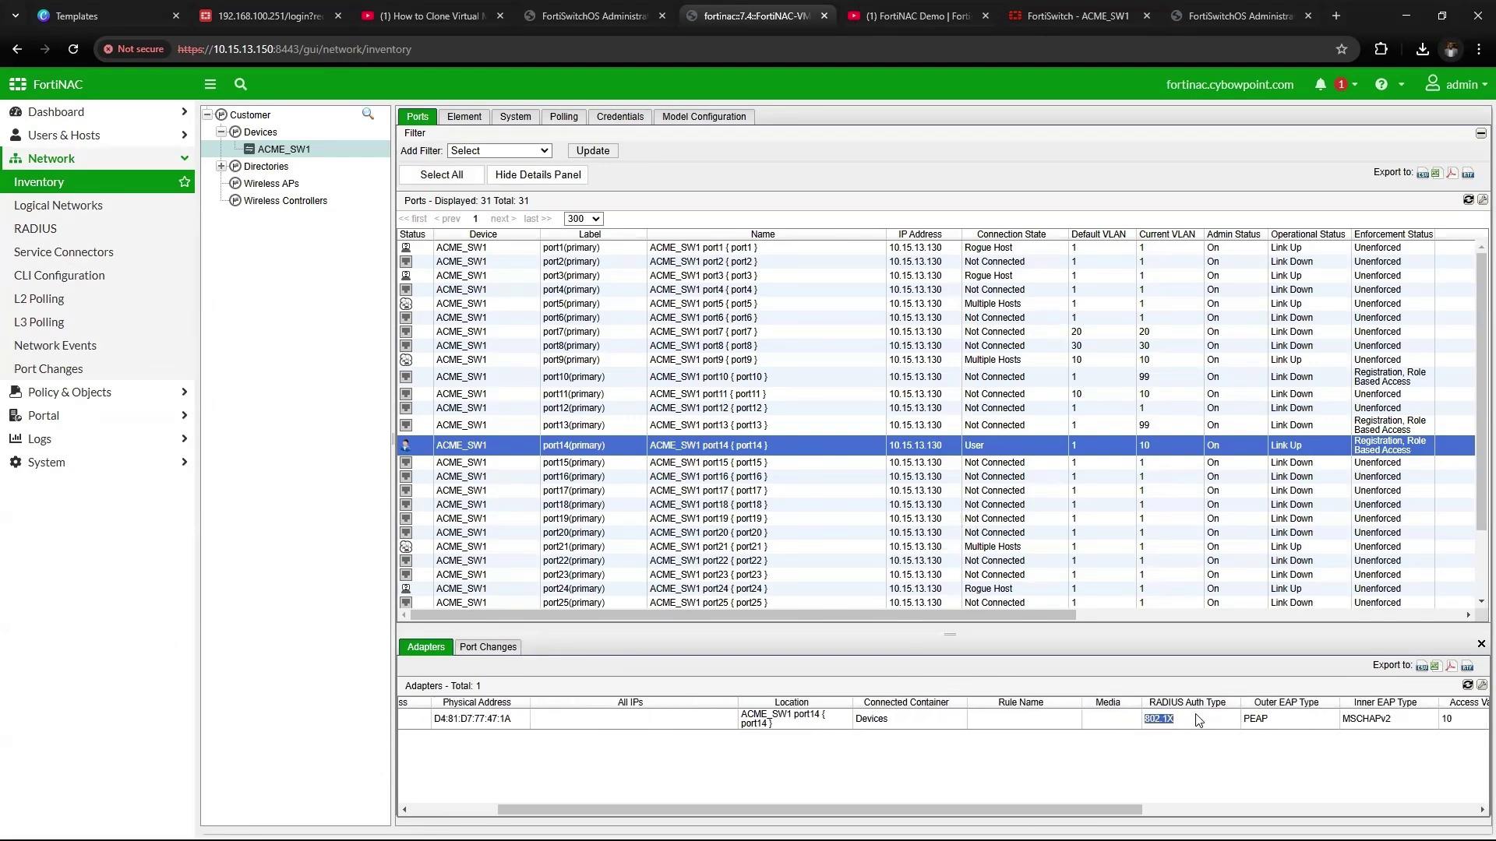
{"action": "left_click", "coordinate": [1232, 718]}
{"action": "left_click_drag", "start_coordinate": [988, 810], "coordinate": [1182, 810]}
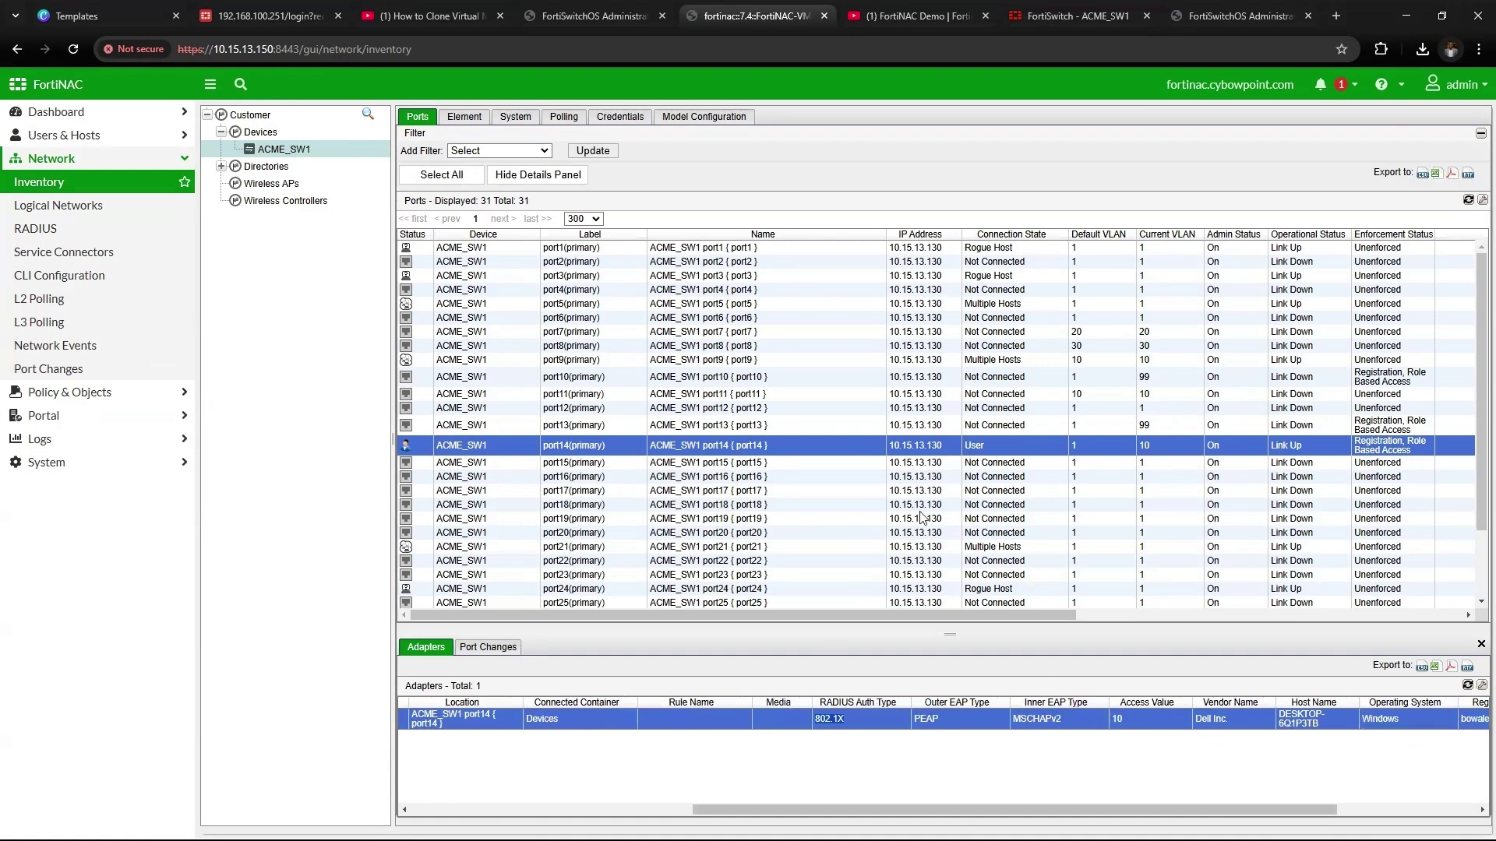
{"action": "left_click_drag", "start_coordinate": [918, 810], "coordinate": [862, 810]}
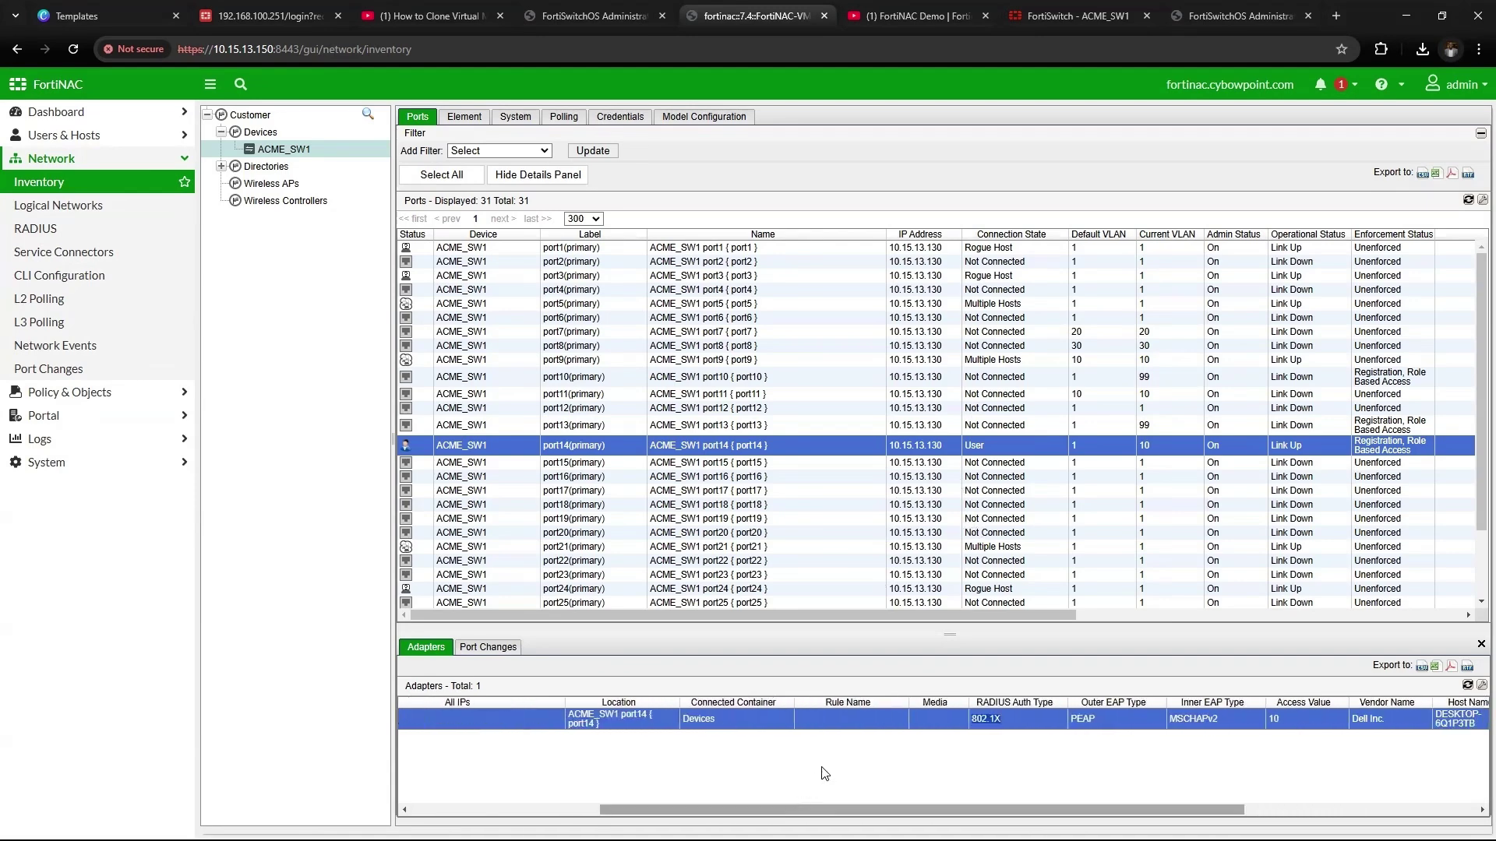